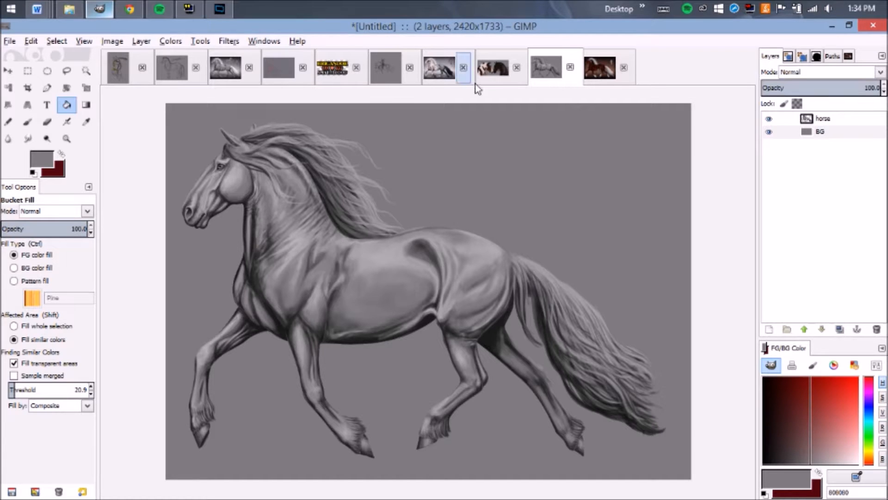
View the finished bay horse and blue roan overo images, returning to the untitled grey horse image
click(592, 75)
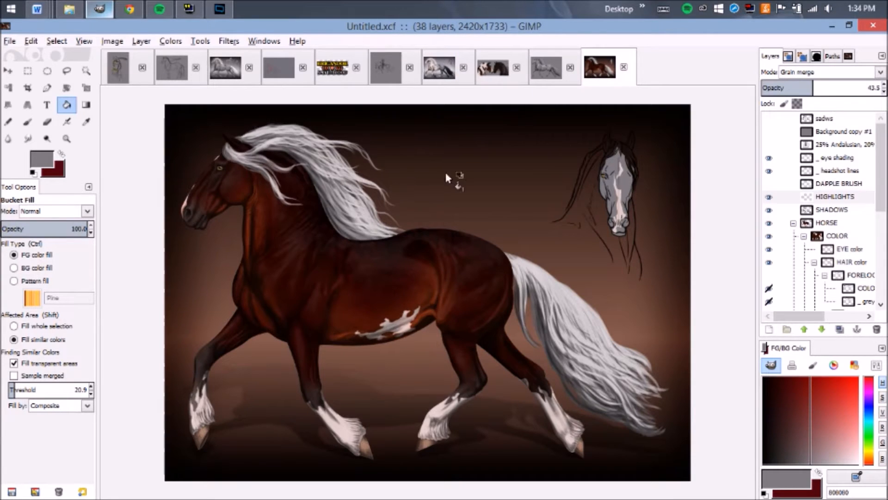
click(441, 70)
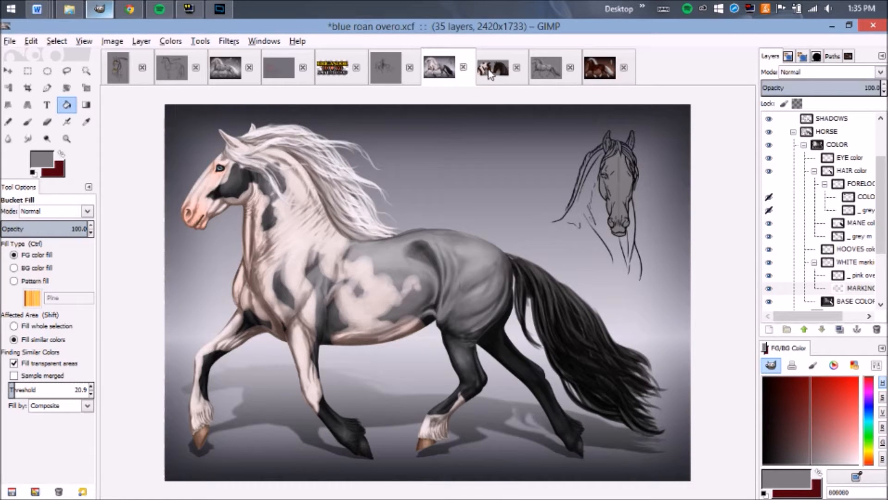
click(547, 68)
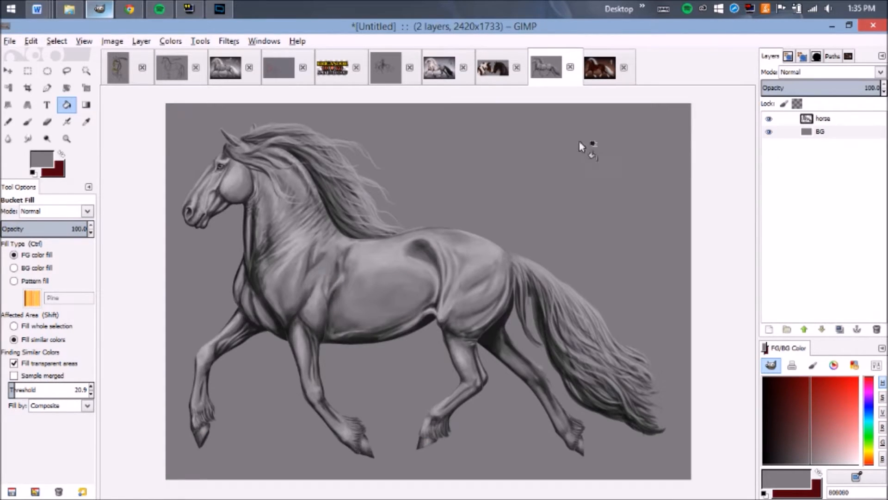
Inspect the horse and BG layers by toggling each one's visibility off and on, ending with the horse layer selected
click(811, 130)
click(823, 121)
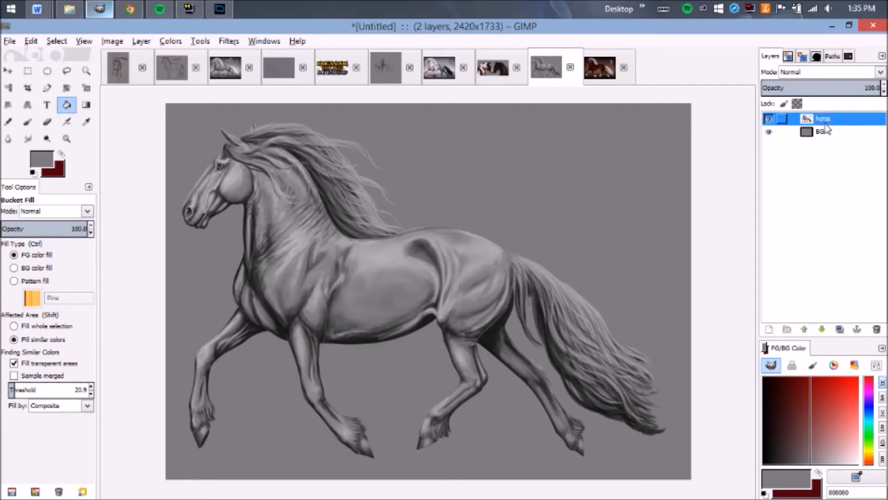
click(768, 120)
click(767, 119)
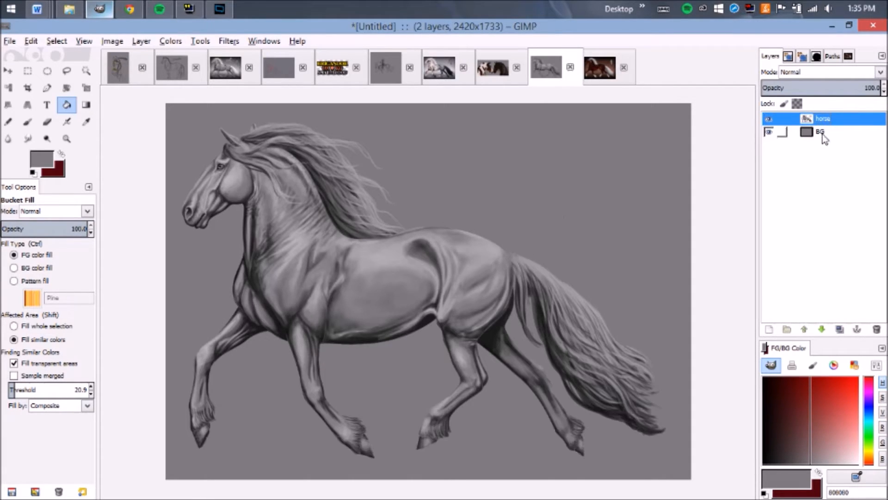
click(823, 133)
click(768, 132)
click(768, 132)
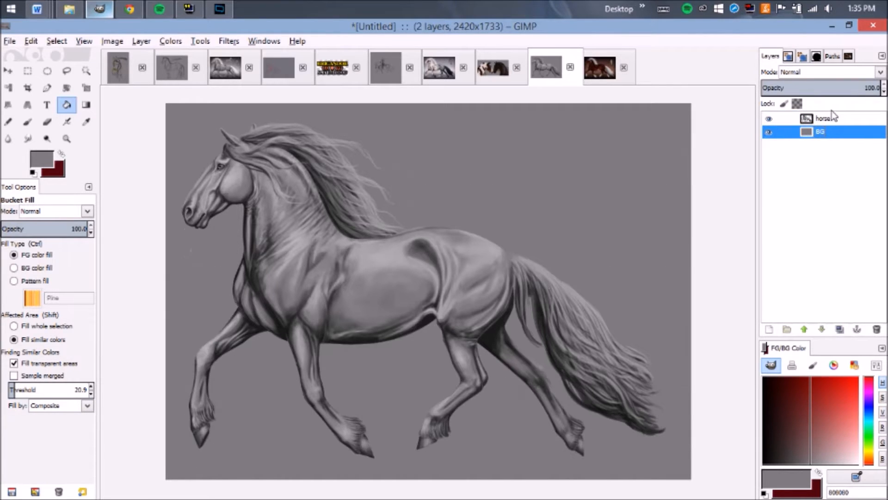
click(829, 119)
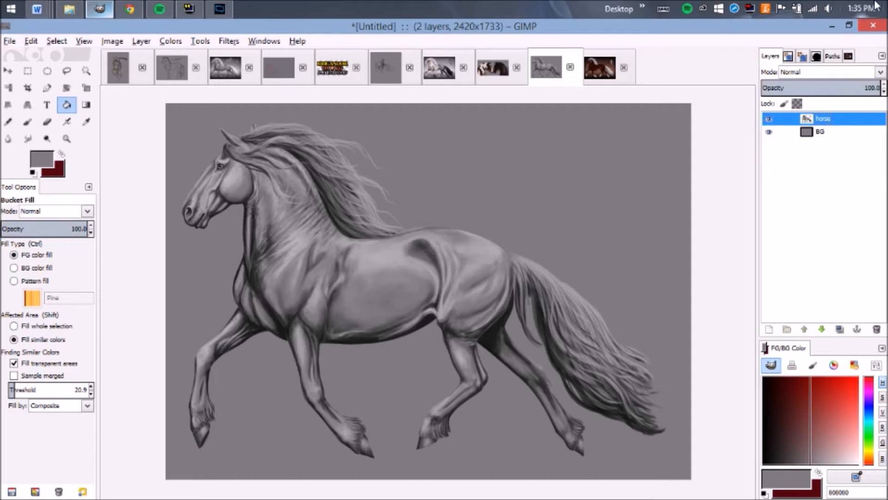
Duplicate the horse layer three times
right_click(829, 121)
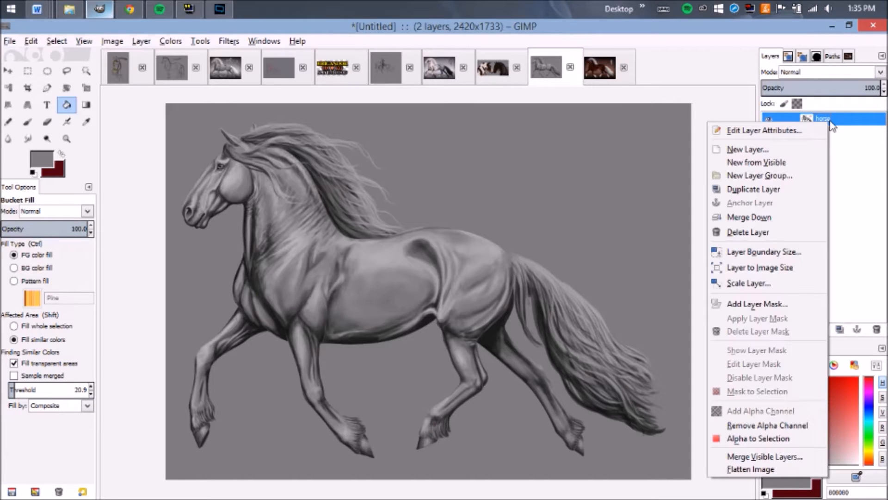
click(753, 189)
right_click(829, 120)
click(753, 189)
right_click(829, 120)
click(754, 188)
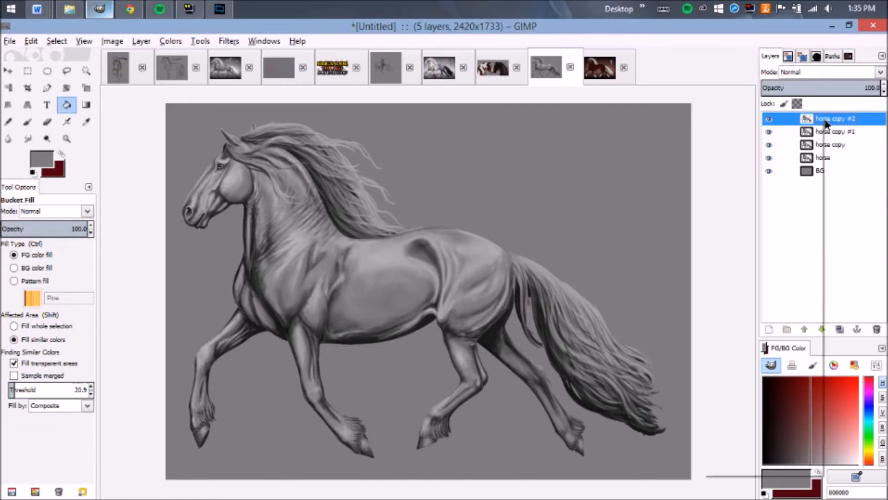
right_click(826, 120)
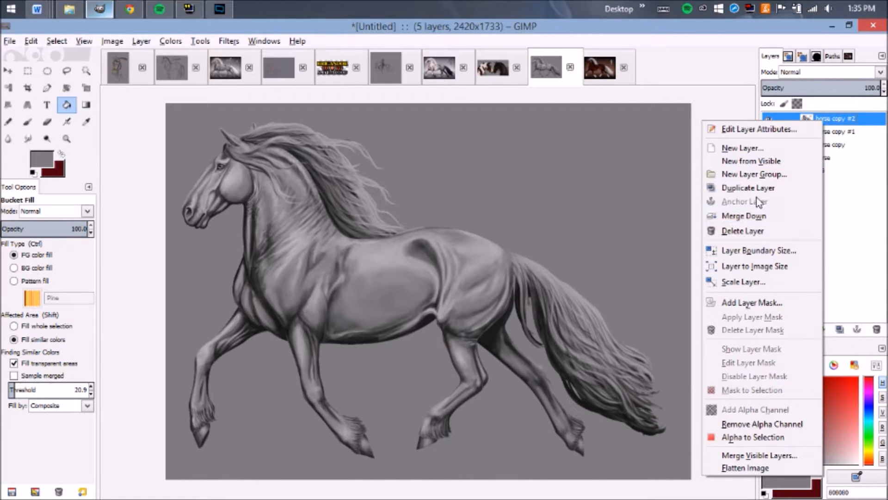
click(859, 189)
key(super+c)
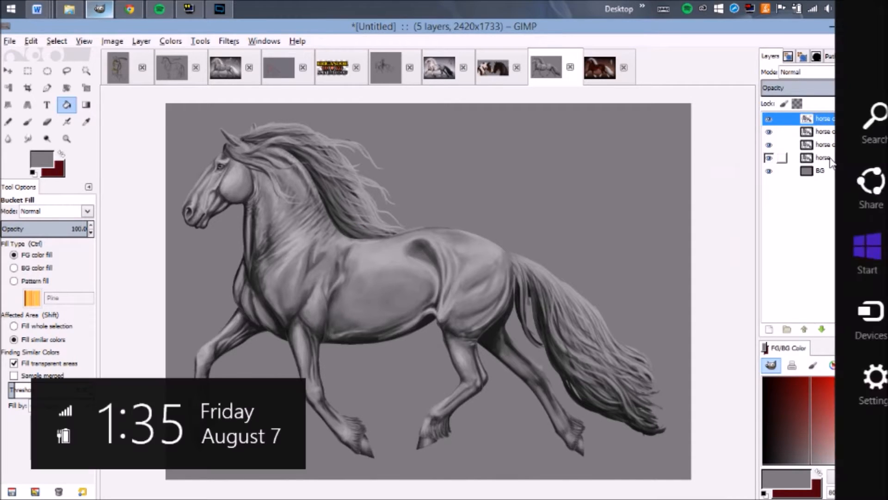
Move the original horse layer below BG and hide the horse copy #2 and horse copy #1 layers
drag(824, 157, 818, 178)
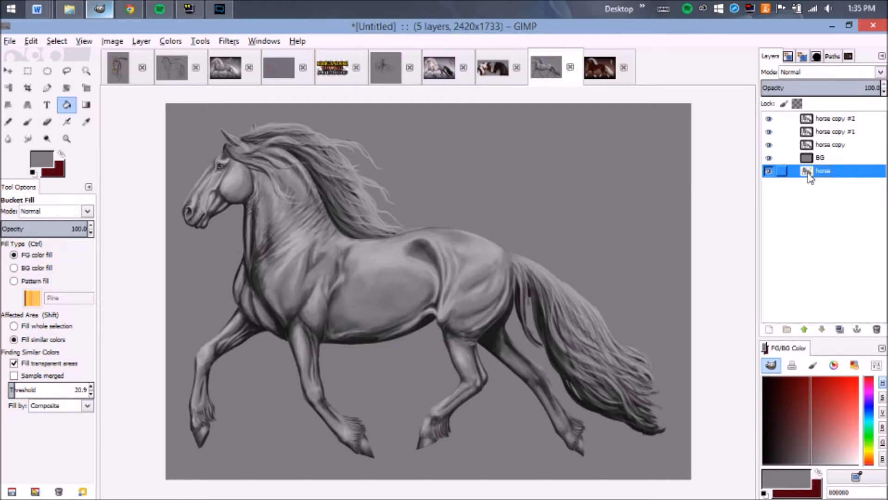
click(769, 119)
click(770, 131)
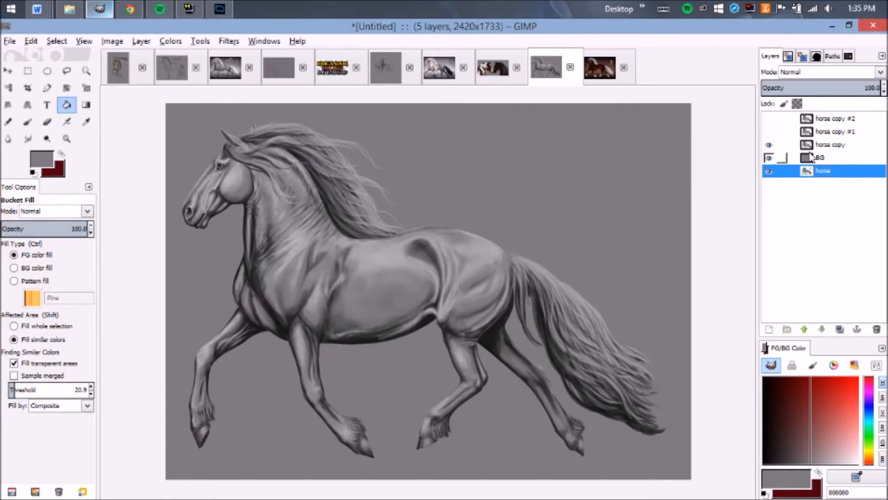
Remove the mid grey 808080 from the horse copy layer with Color to Alpha
click(808, 147)
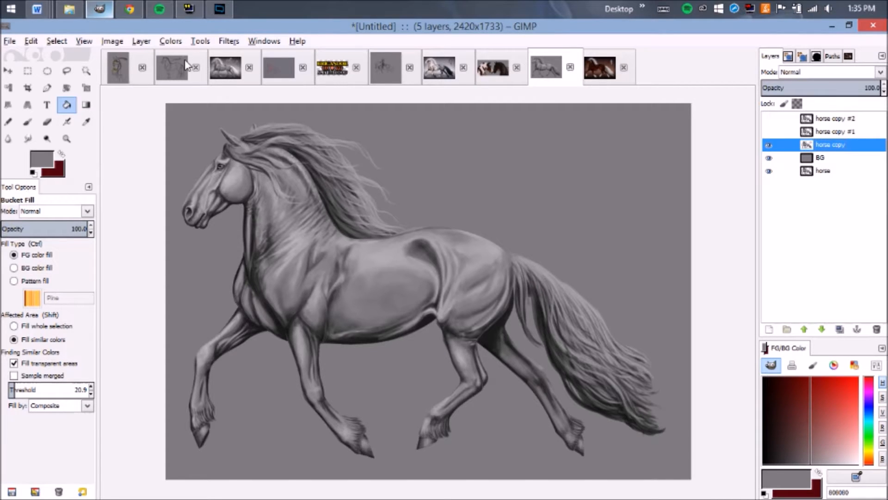
click(170, 40)
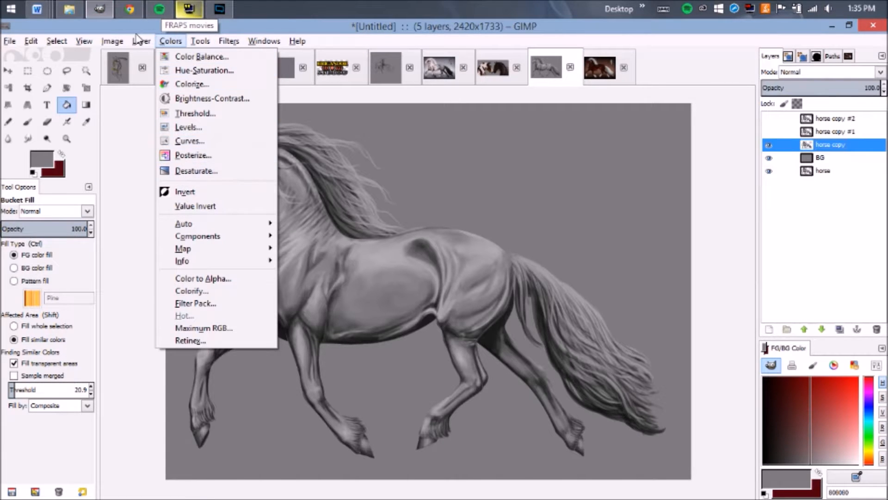
mouse_move(141, 40)
mouse_move(175, 187)
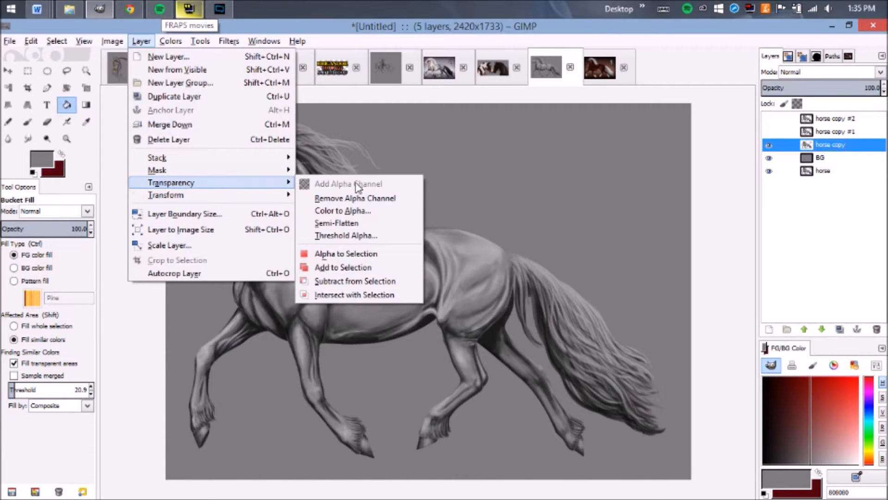
click(342, 211)
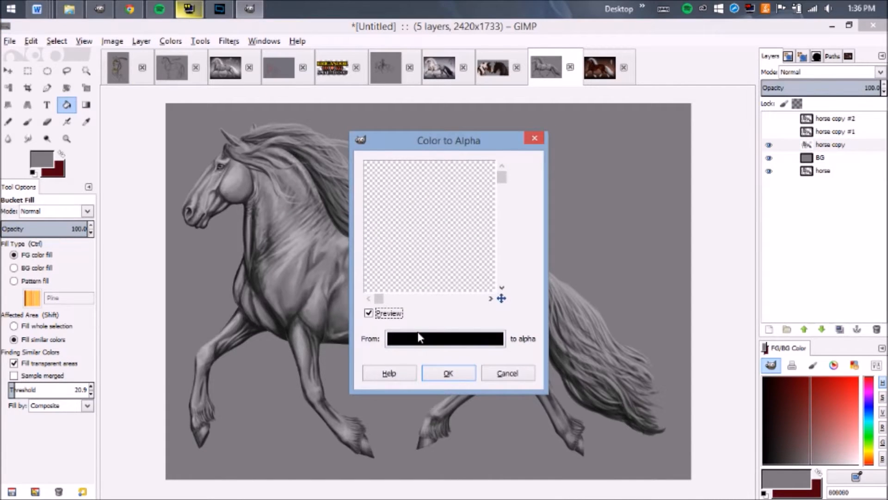
click(417, 332)
drag(426, 263, 394, 358)
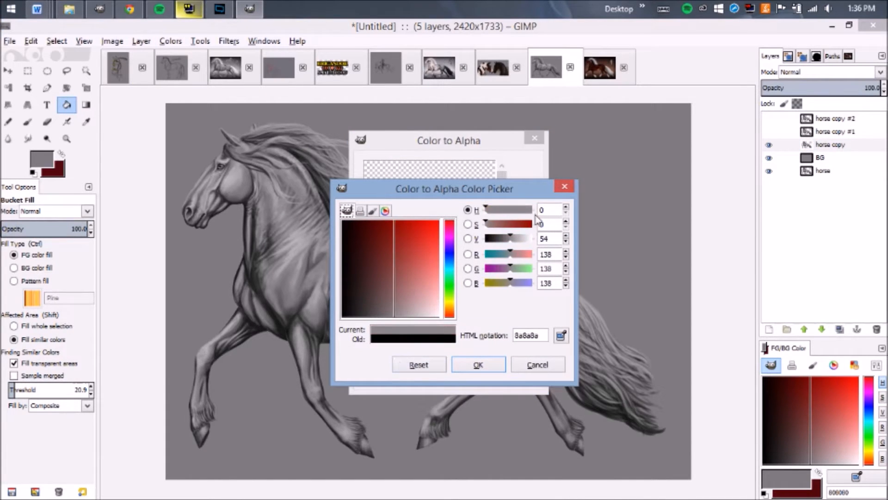
click(566, 244)
click(565, 243)
click(565, 243)
click(566, 243)
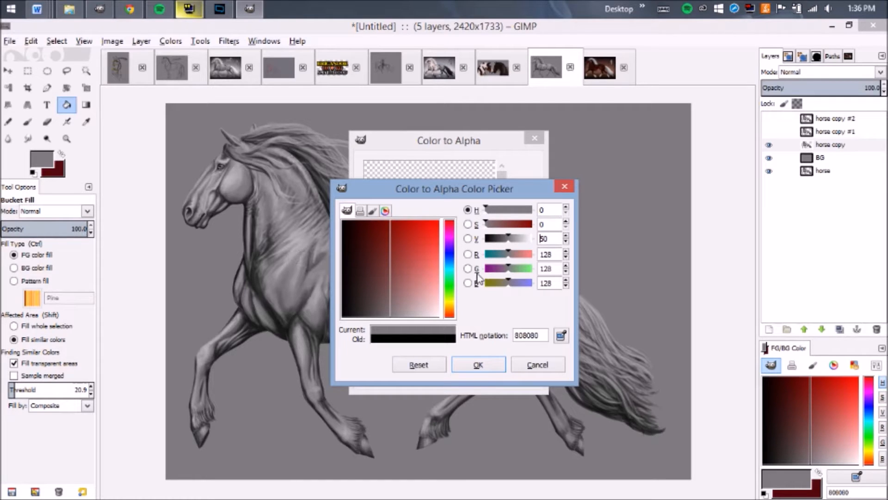
click(477, 363)
click(458, 429)
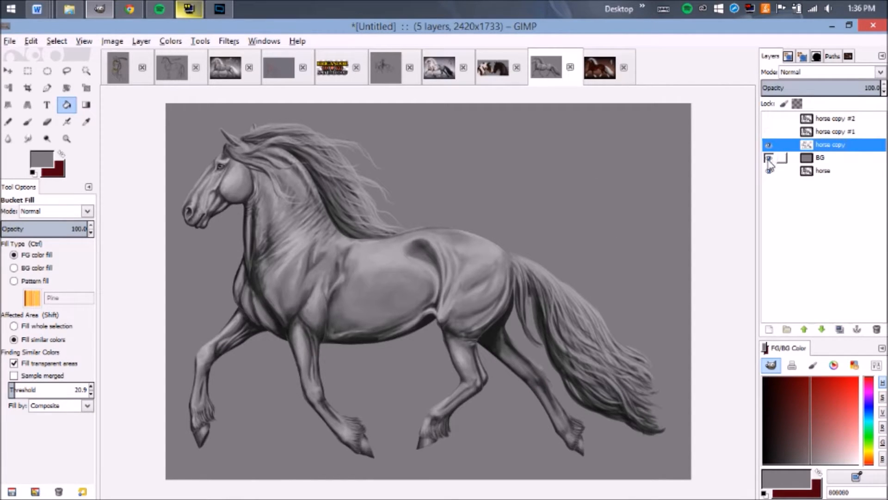
Apply Color to Alpha with black 000000 to the horse copy layer so that only its highlights remain
click(145, 41)
mouse_move(192, 182)
click(324, 266)
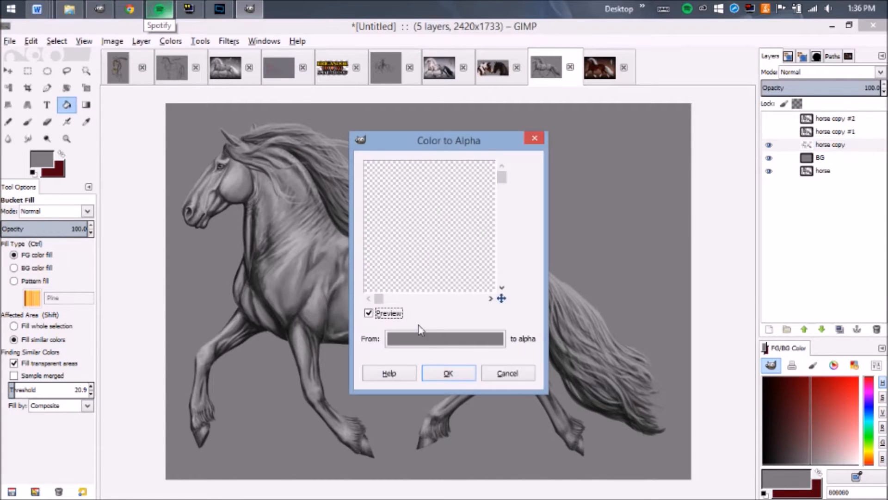
click(420, 337)
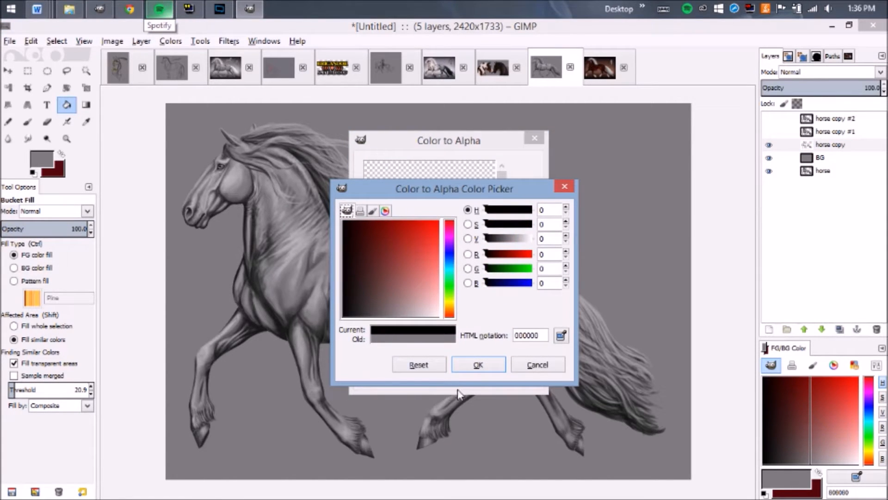
click(471, 365)
click(445, 374)
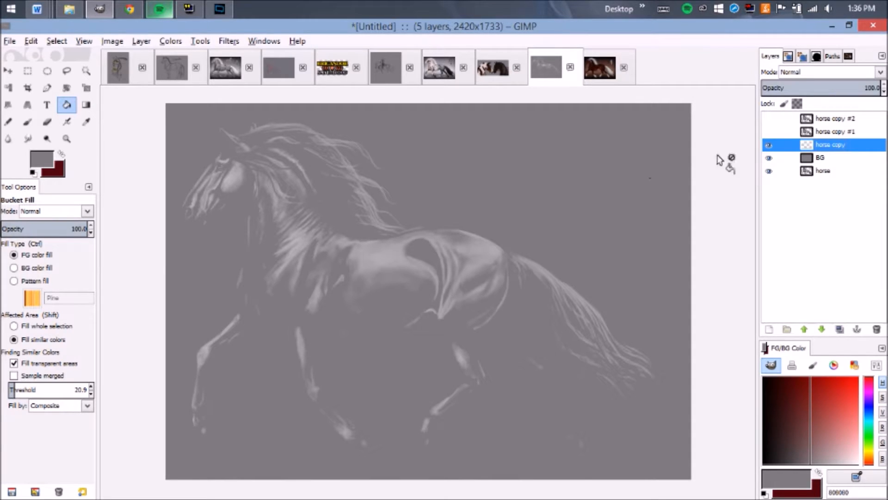
Hide the horse copy layer, then show and select the horse copy #1 layer
click(769, 145)
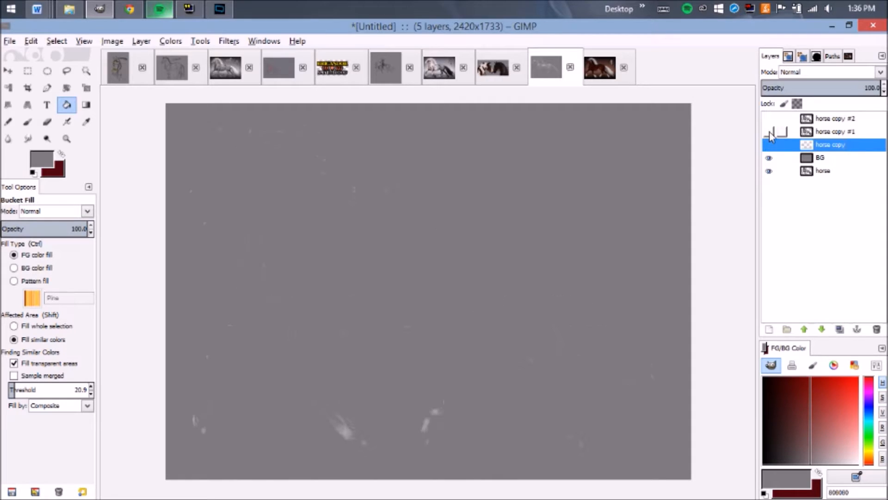
click(769, 131)
click(833, 132)
Remove the mid grey 808080 from the horse copy #1 layer with Color to Alpha
click(141, 41)
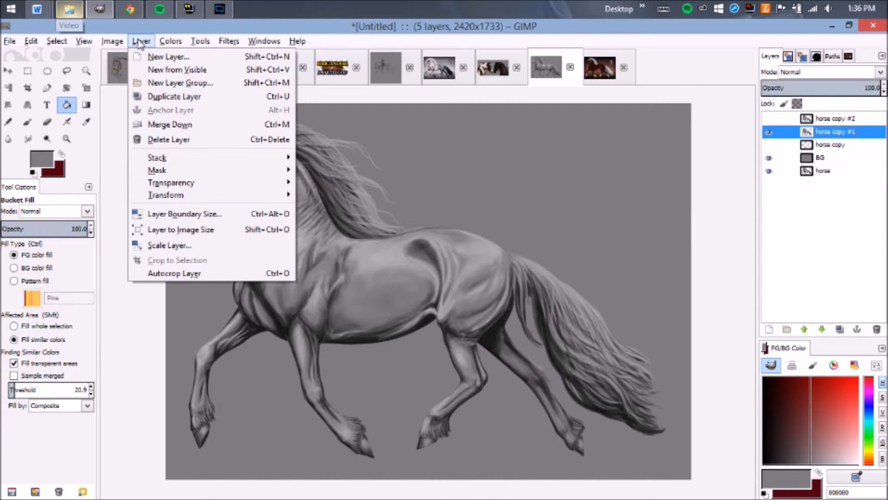
mouse_move(286, 182)
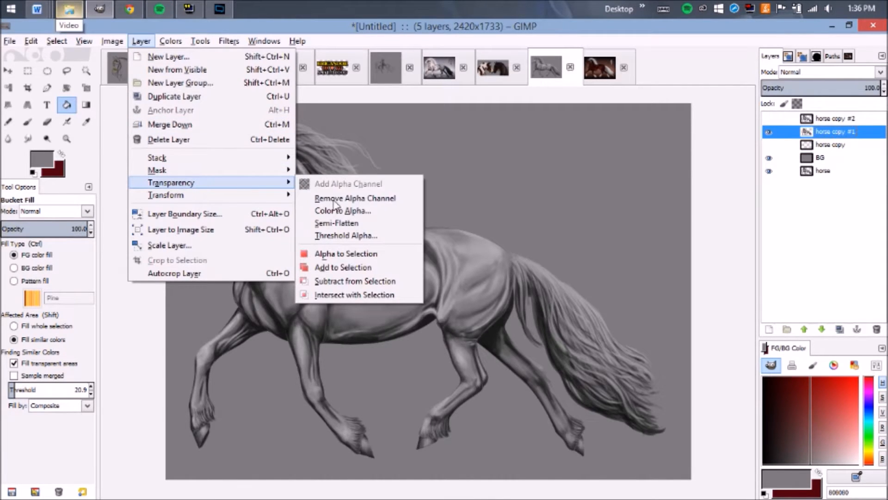
click(360, 212)
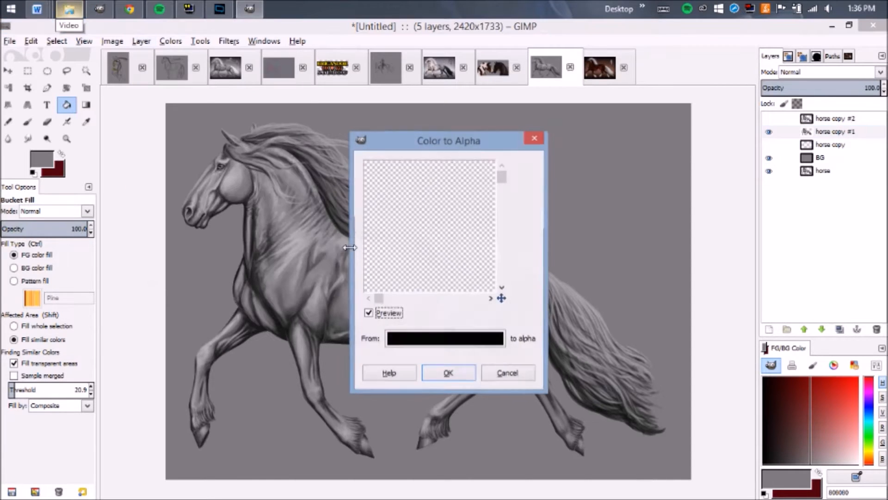
click(430, 344)
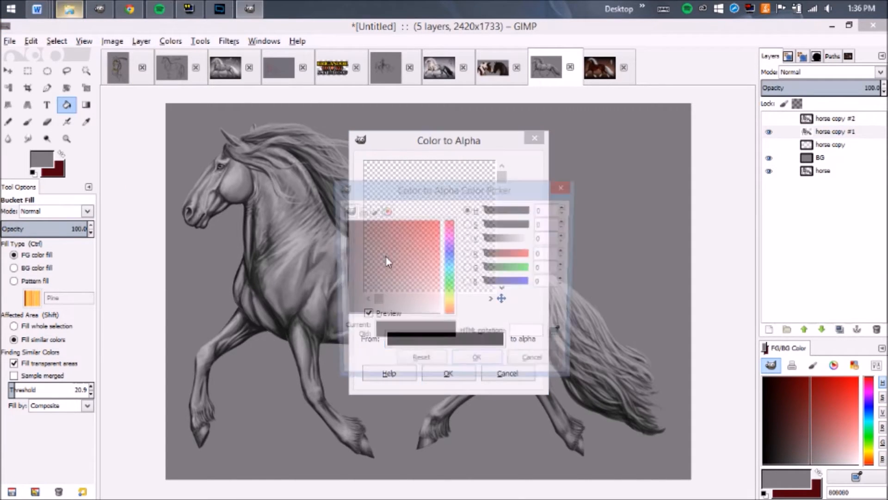
click(566, 242)
click(566, 242)
click(566, 242)
click(566, 242)
click(477, 362)
click(468, 368)
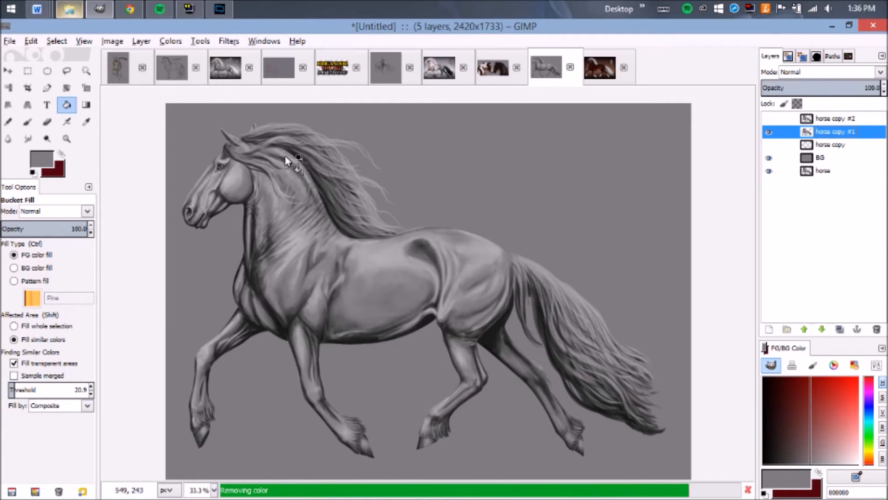
Try Semi-Flatten on the horse copy #1 layer and undo it
click(144, 41)
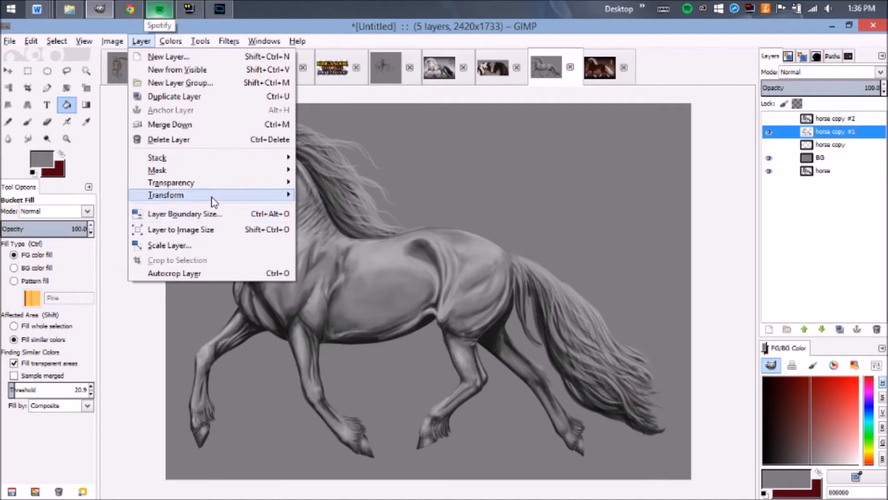
mouse_move(208, 183)
click(356, 222)
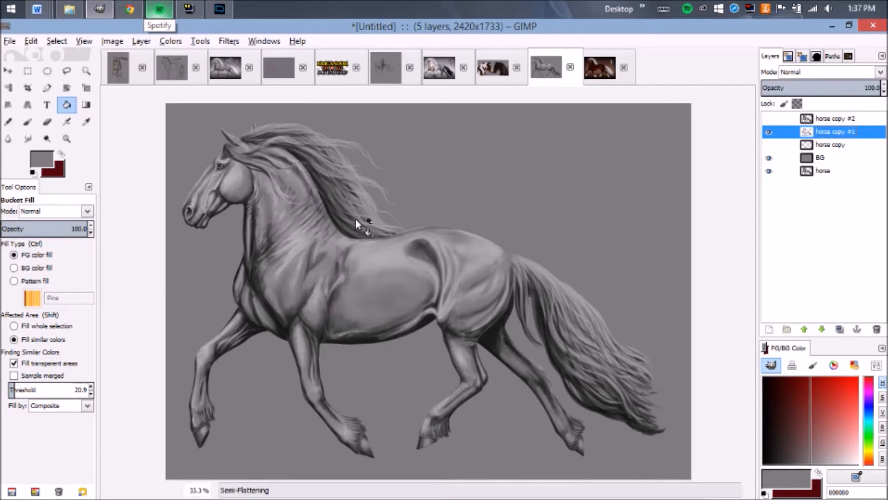
key(ctrl+z)
Apply Color to Alpha with white ffffff to the horse copy #1 layer so that only its shadows remain
click(141, 41)
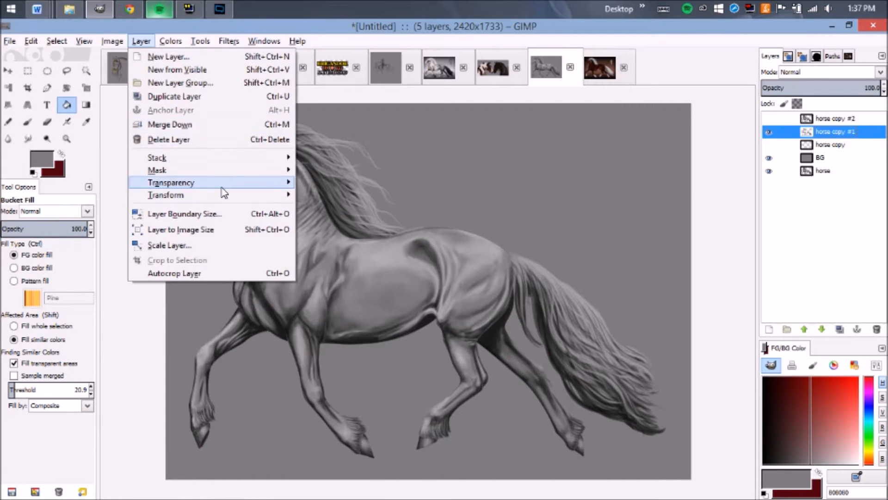
mouse_move(222, 187)
click(352, 213)
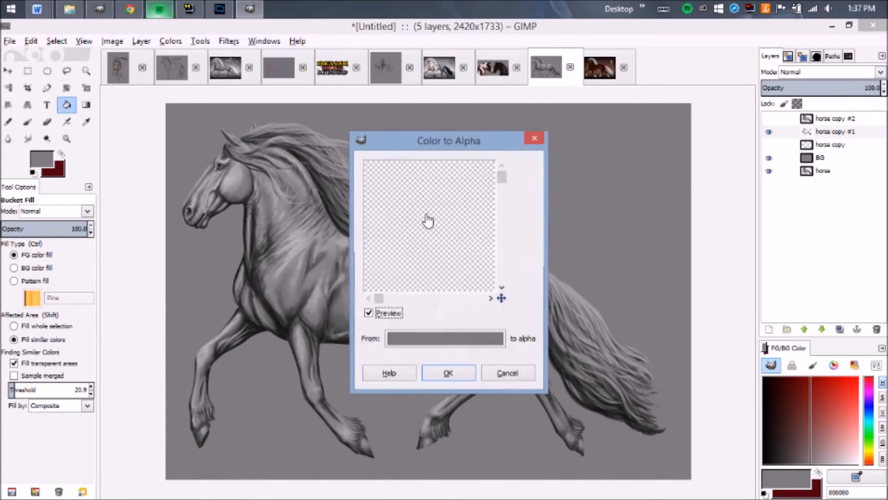
click(454, 338)
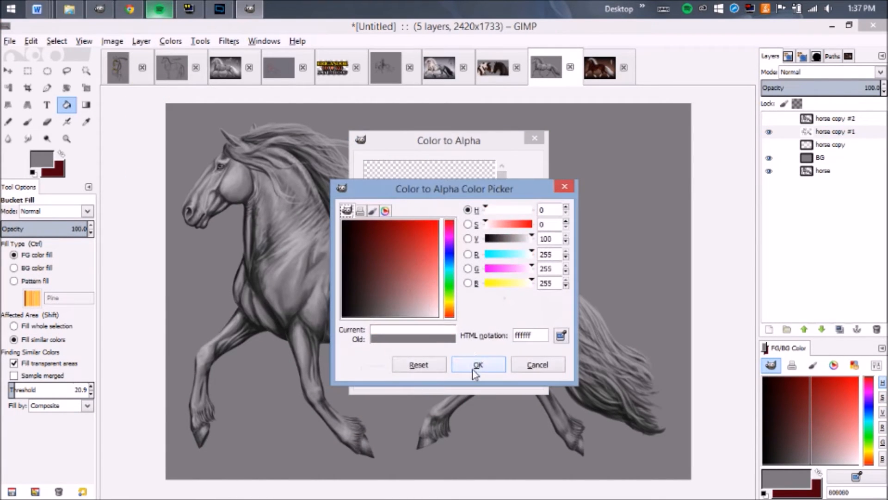
click(477, 368)
click(466, 377)
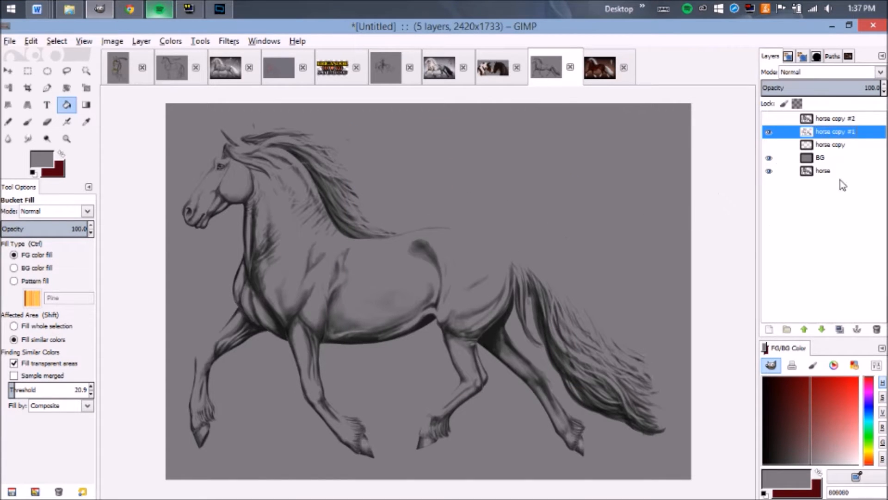
Hide the horse copy and horse copy #1 layers, and select and show the horse copy #2 layer
click(776, 145)
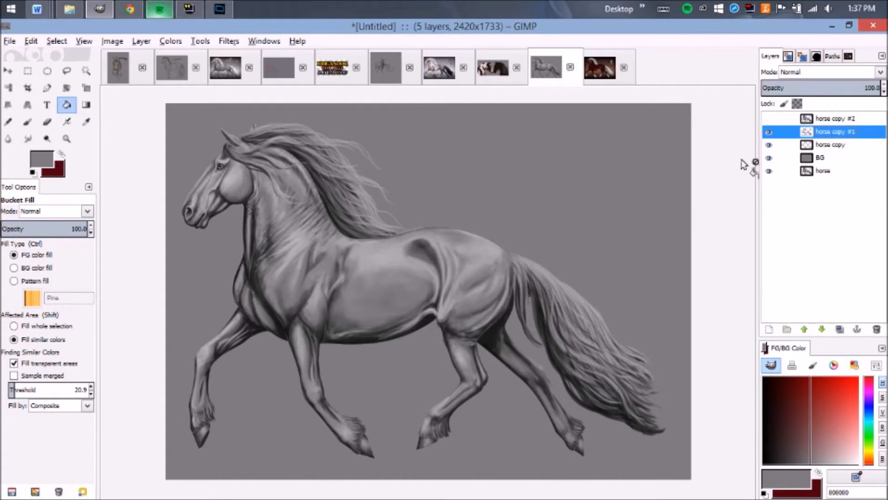
click(768, 132)
click(769, 144)
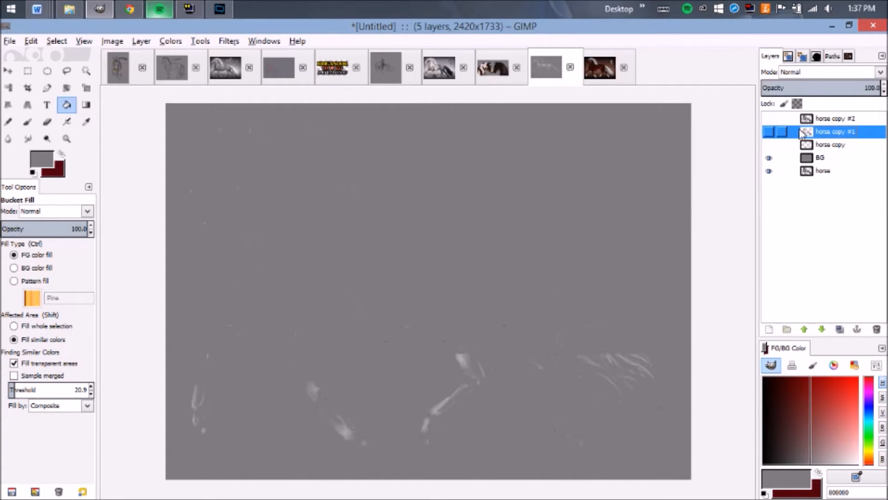
click(813, 118)
click(769, 118)
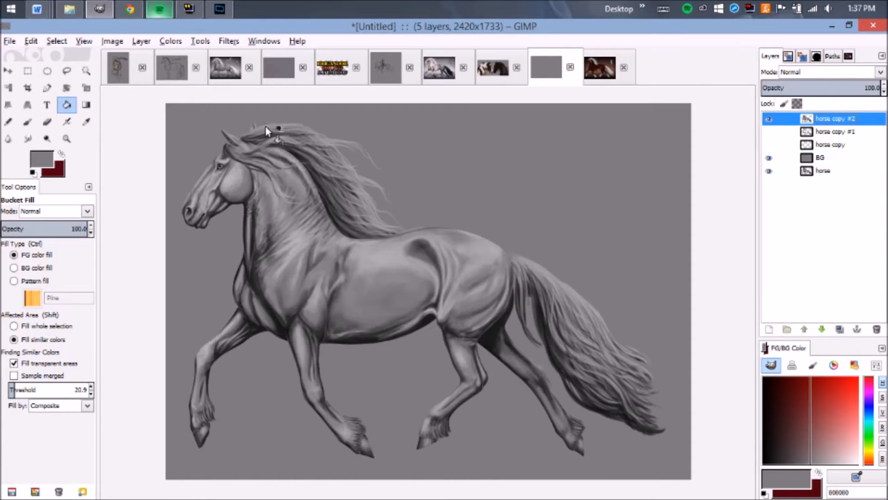
Colorize the horse copy #2 layer with strongly reduced lightness to turn the horse into a solid black silhouette
click(163, 42)
click(194, 82)
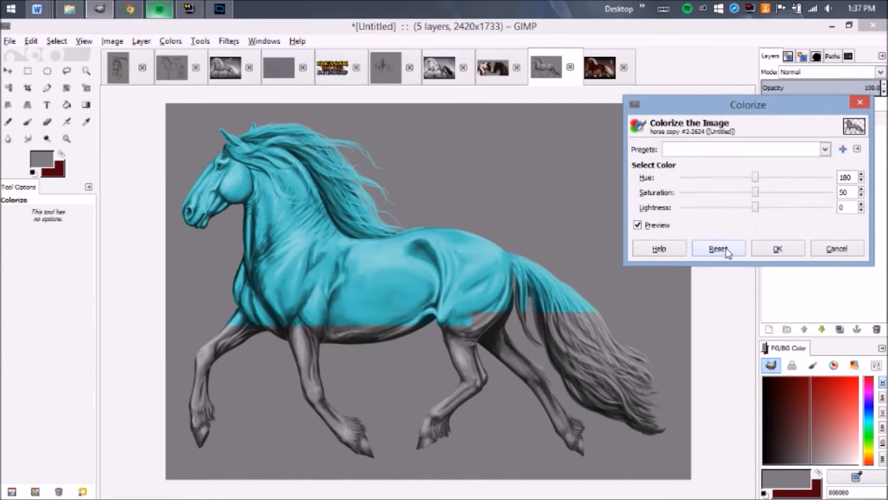
drag(759, 210, 830, 242)
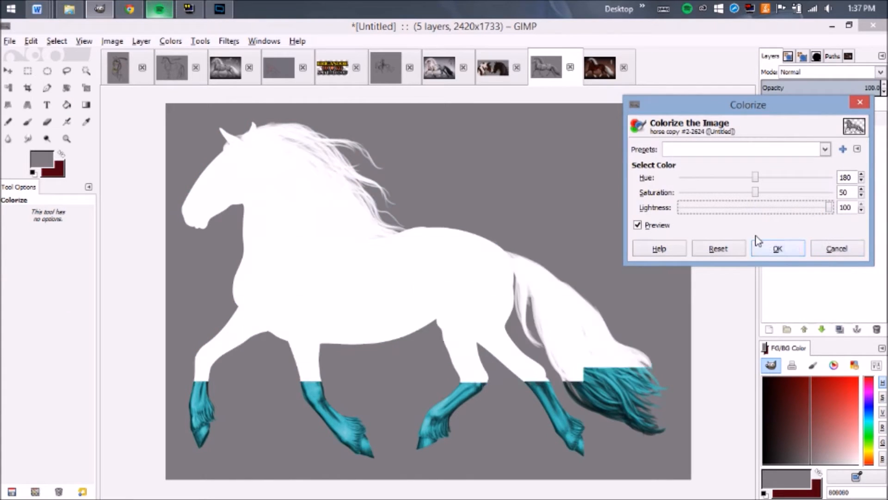
drag(829, 207, 681, 208)
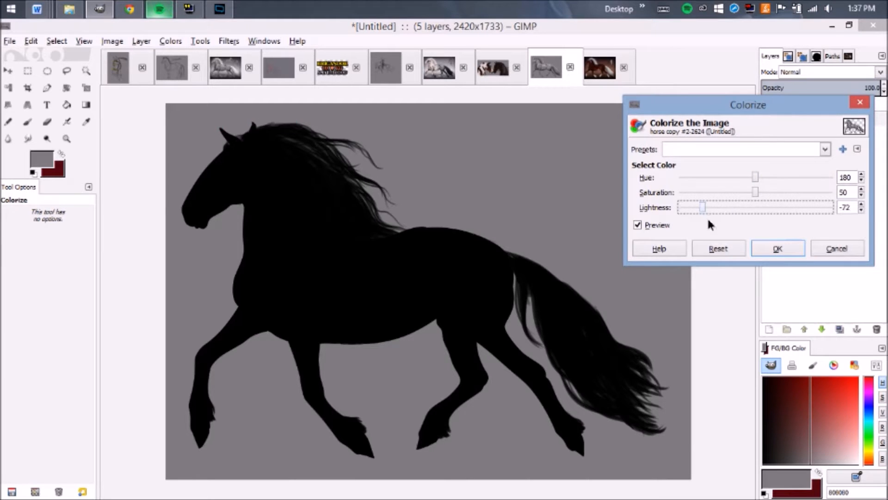
click(785, 244)
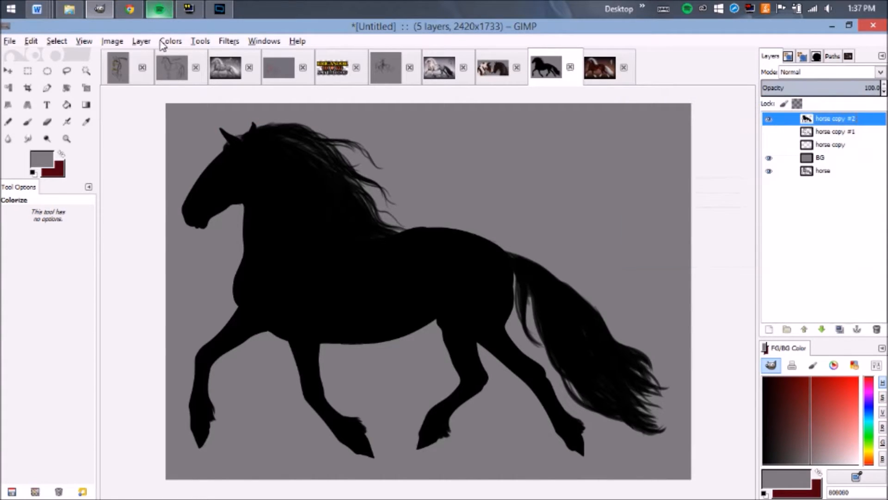
Colorize the black horse silhouette with saturation 0 and lightness 50 to make it a flat mid grey
click(162, 42)
click(209, 84)
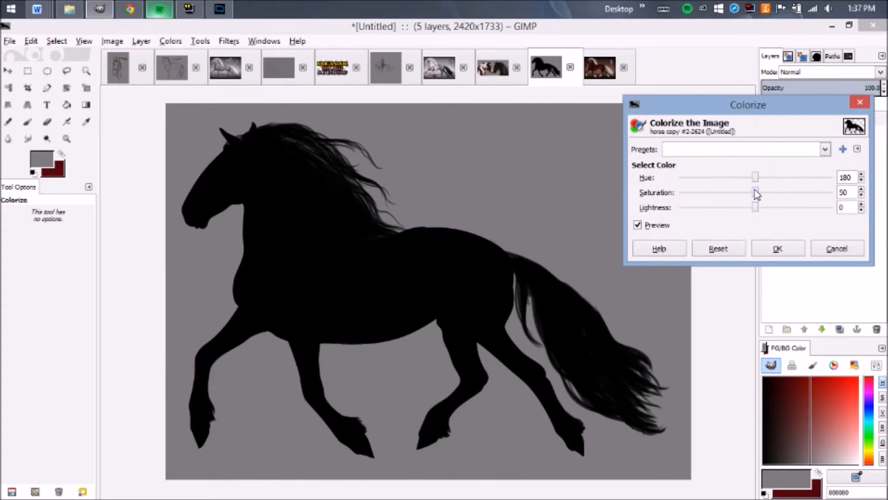
drag(758, 194, 630, 202)
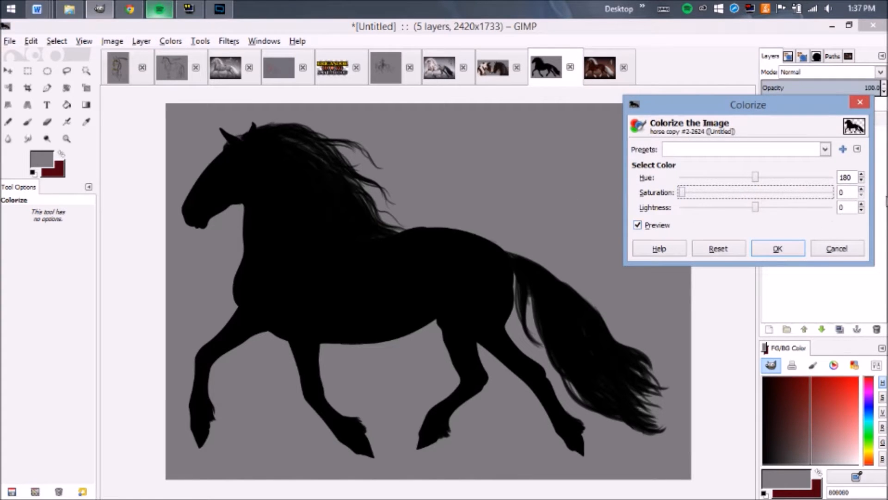
drag(855, 207, 810, 209)
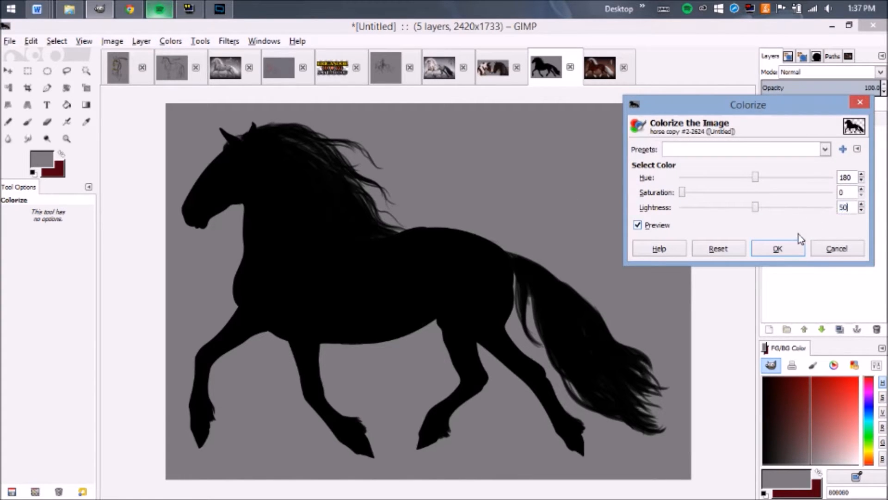
click(782, 250)
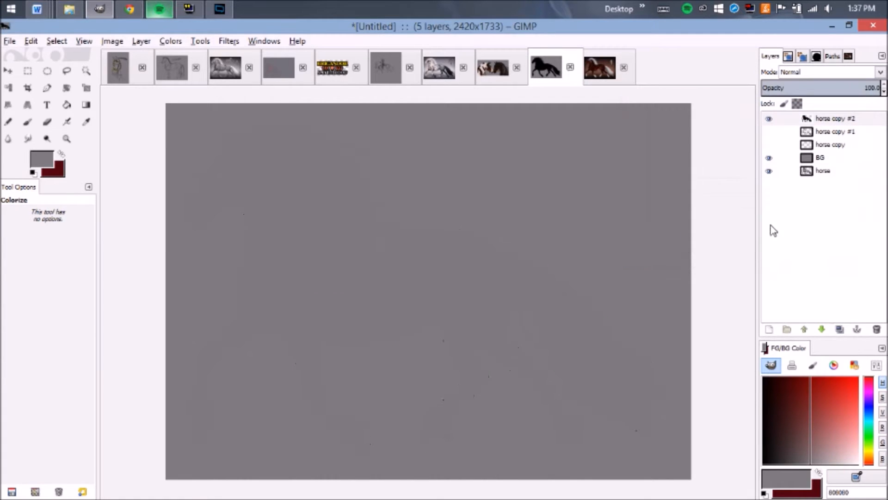
Hide the original horse layer and select the BG layer, keeping BG visible
click(768, 171)
click(768, 158)
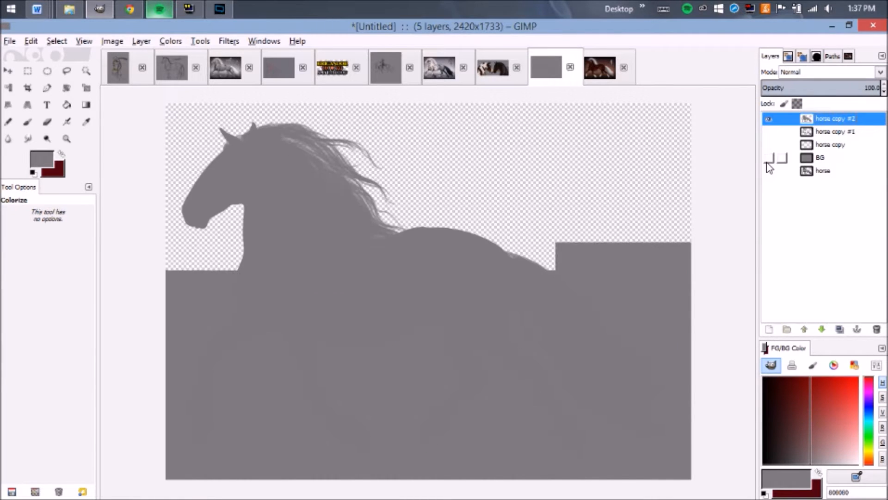
click(768, 159)
click(823, 157)
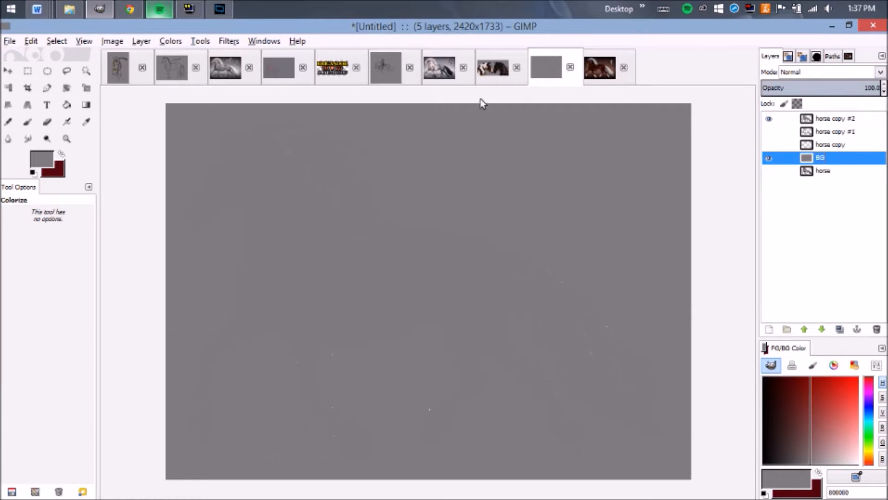
Colorize the BG layer a pale blue-grey with hue 180, saturation 11 and lightness 35
click(170, 41)
click(194, 85)
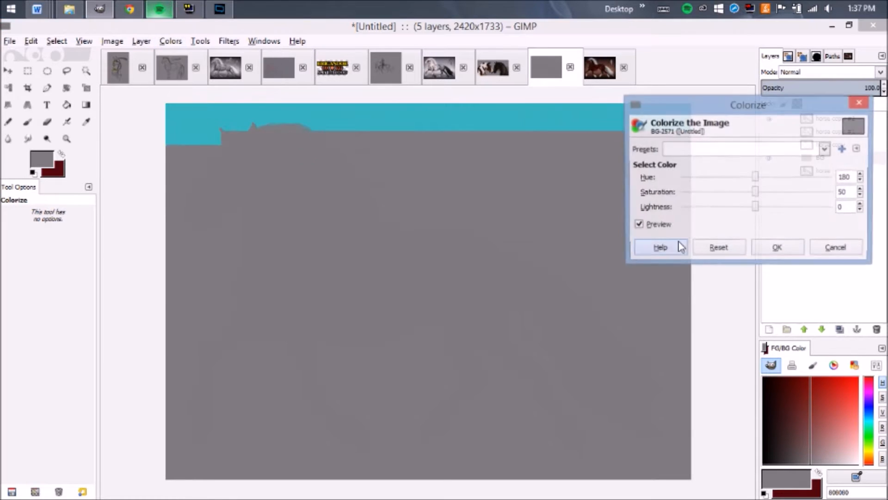
drag(754, 191, 698, 195)
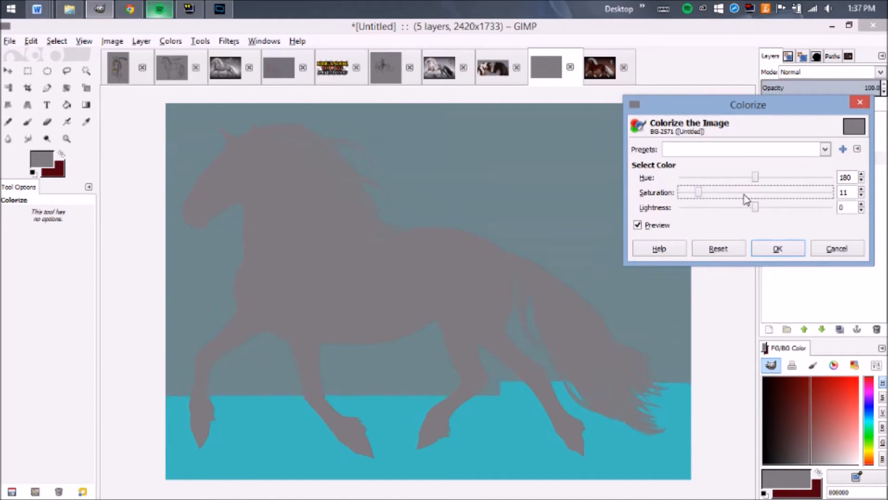
drag(753, 206, 773, 218)
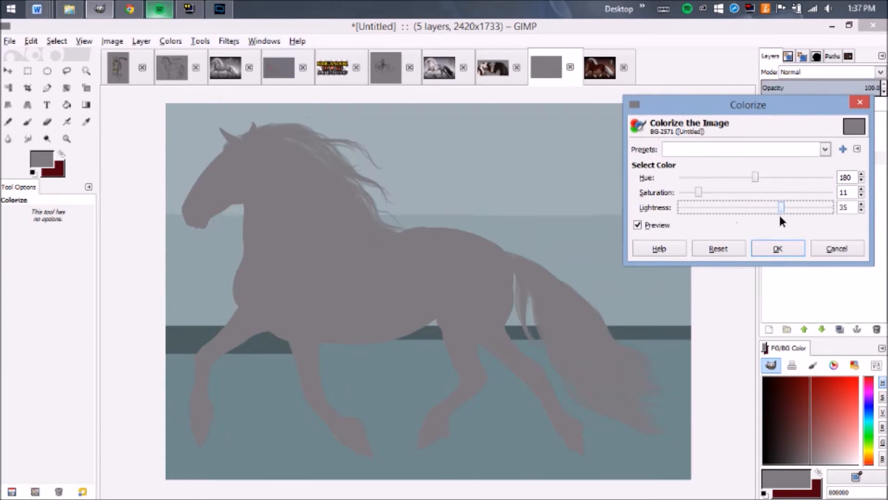
click(777, 248)
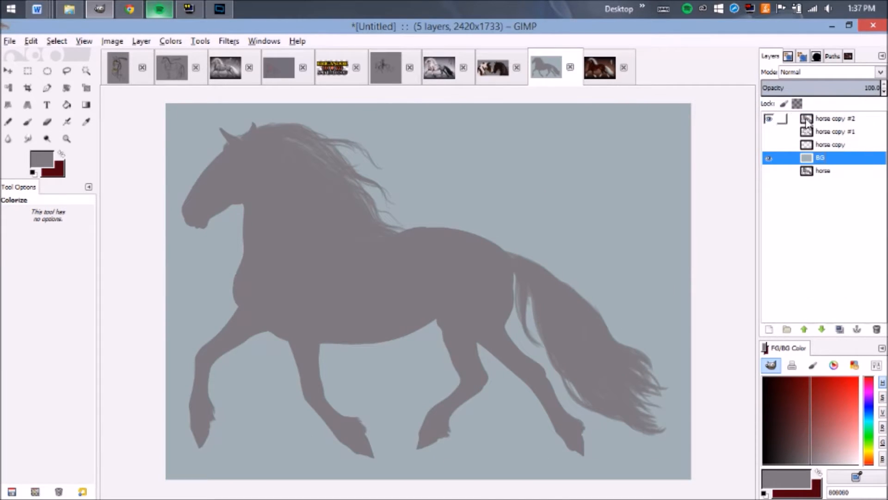
Move the horse copy #2 layer below horse copy #1 and horse copy, and make all three layers visible
click(838, 119)
drag(838, 150, 837, 149)
click(769, 119)
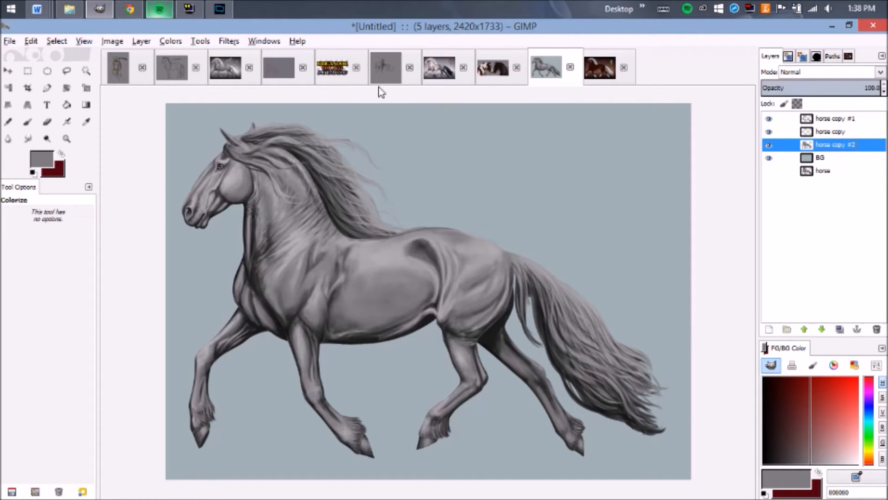
Create a new layer group above horse copy #2 and move that layer into it
click(142, 41)
click(198, 87)
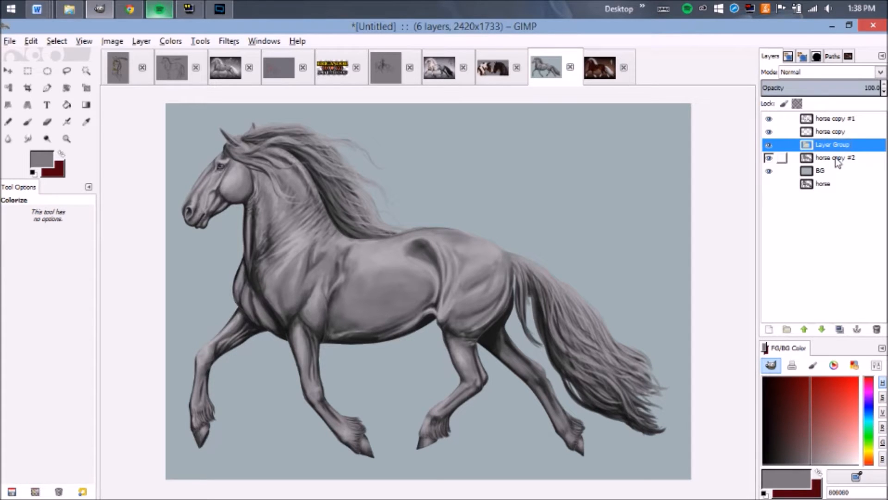
mouse_move(837, 161)
mouse_down()
mouse_move(825, 178)
mouse_move(828, 148)
mouse_up()
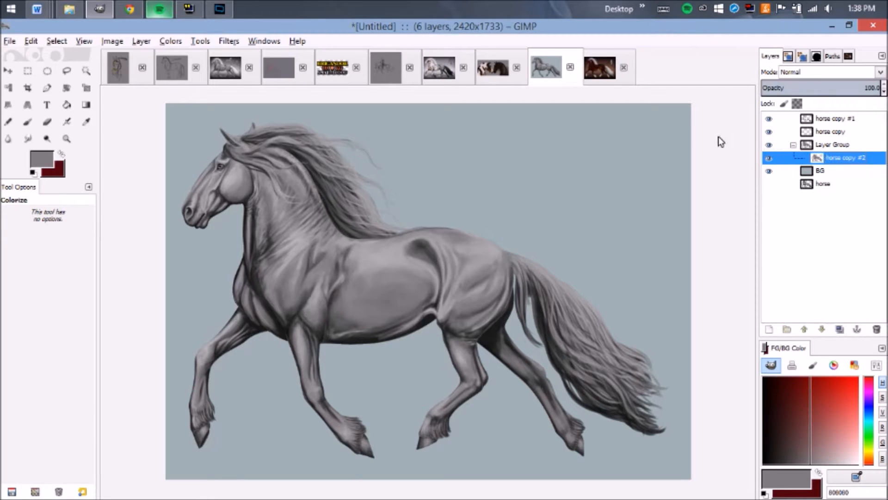
Rename the layer group to COLOR and the horse copy #2 layer inside it to base
double_click(842, 145)
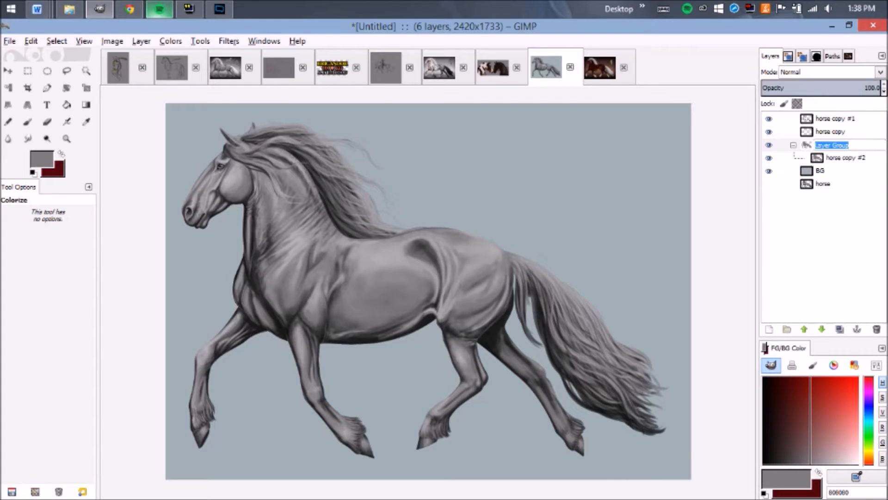
text(COLOR)
key(Return)
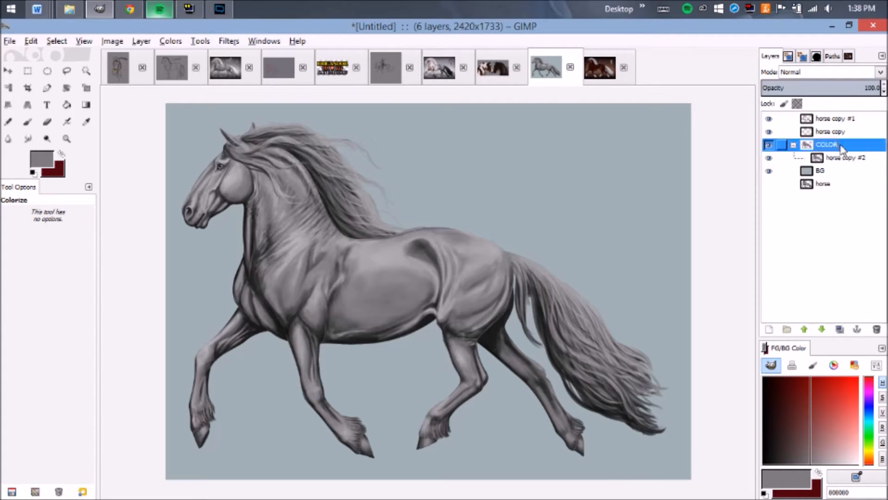
double_click(843, 158)
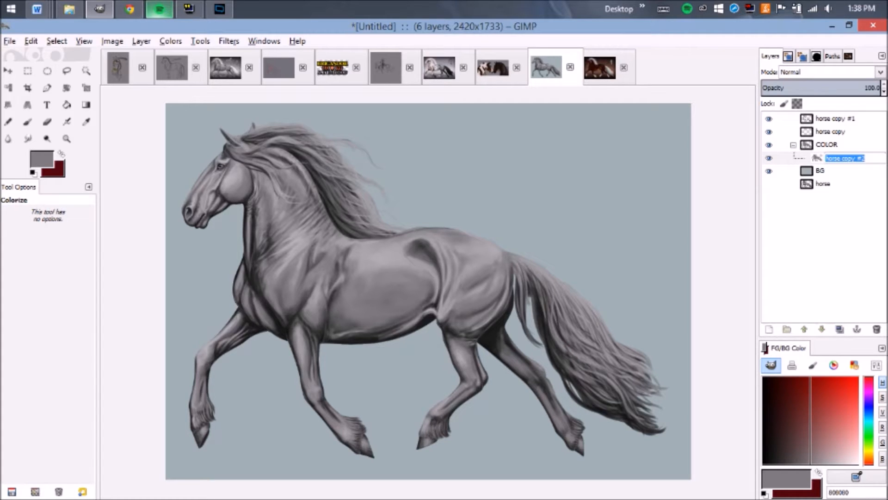
text(base)
key(Return)
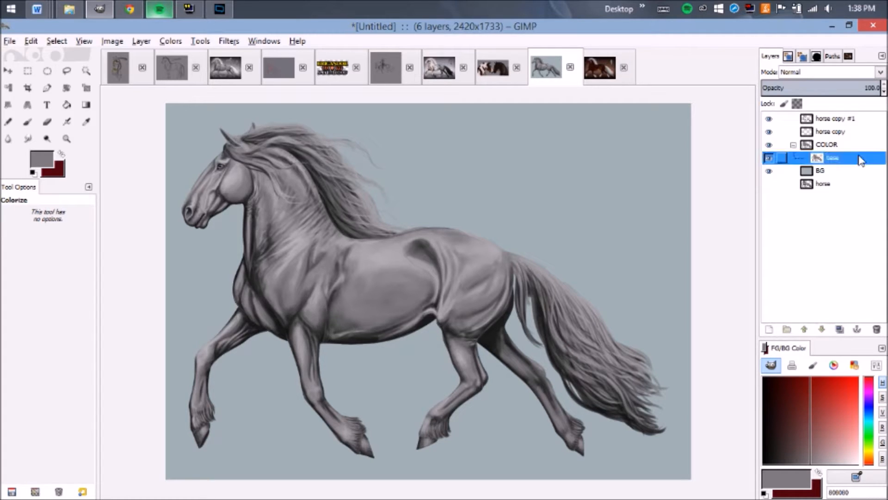
Rename the horse copy #1 layer to shadows
double_click(828, 120)
text(shadows)
key(Return)
Rename the horse copy layer to highlights and keep it visible
click(827, 130)
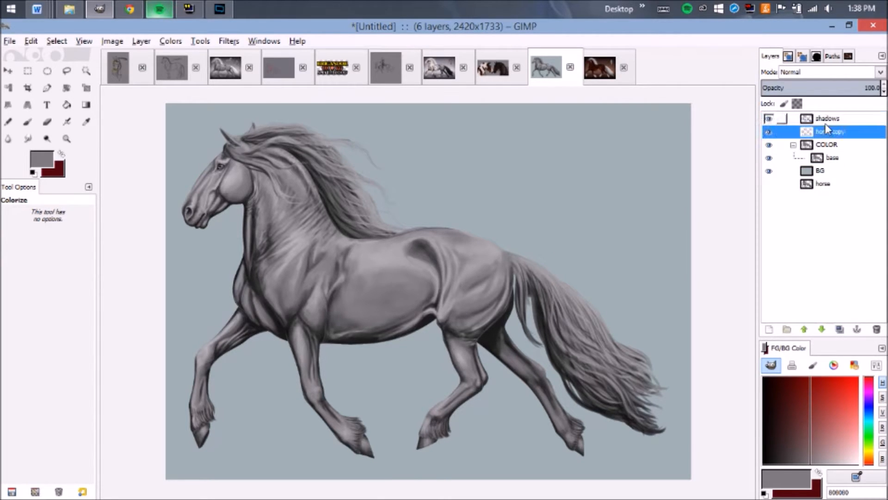
key(Tab)
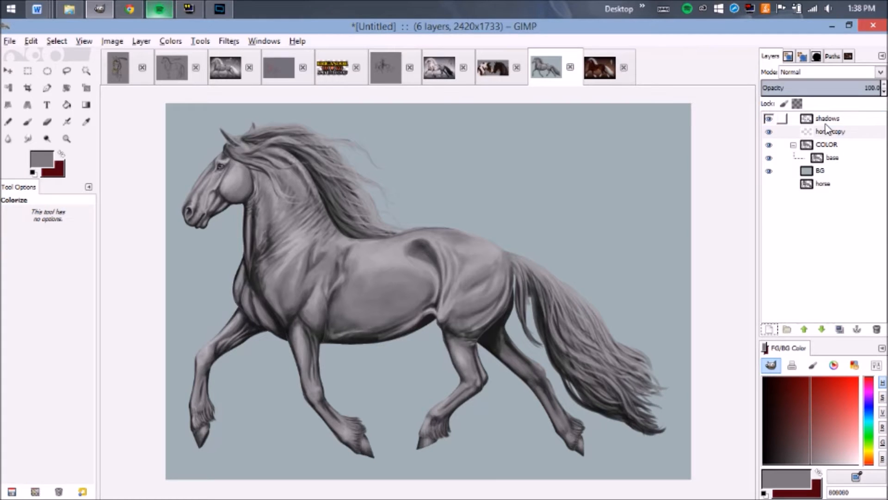
click(869, 134)
key(space)
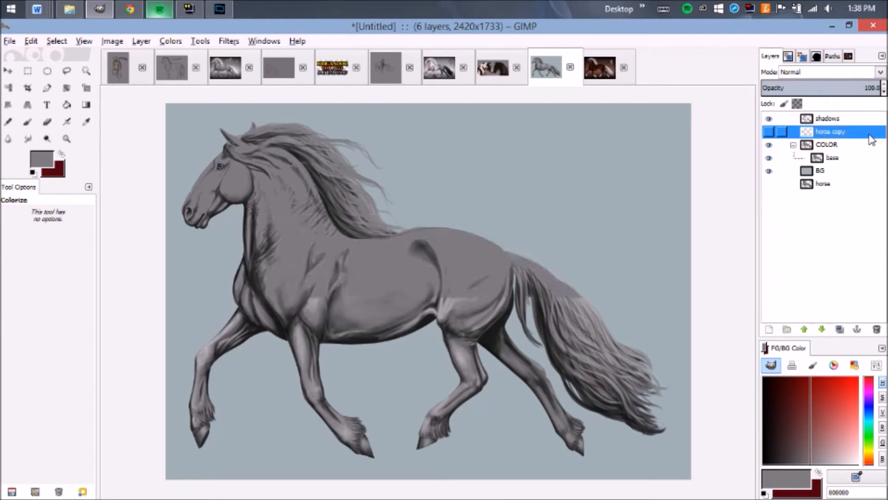
key(o)
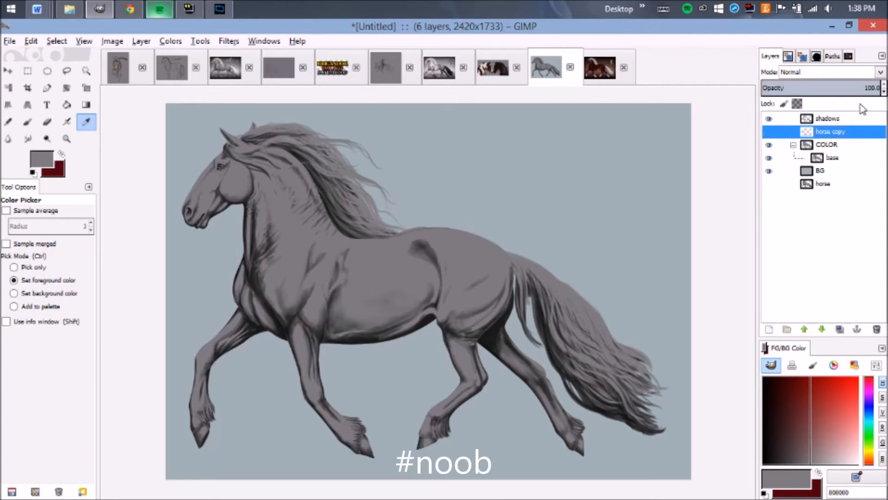
double_click(846, 132)
text(highlights)
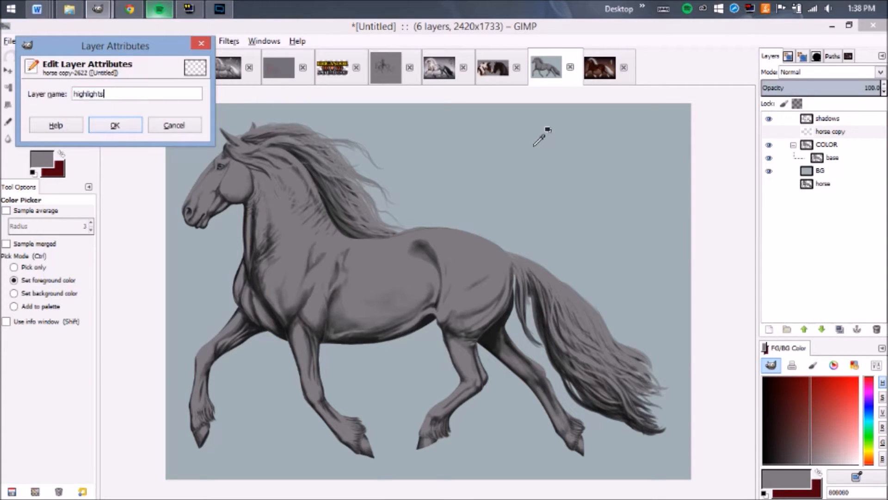
key(Return)
key(space)
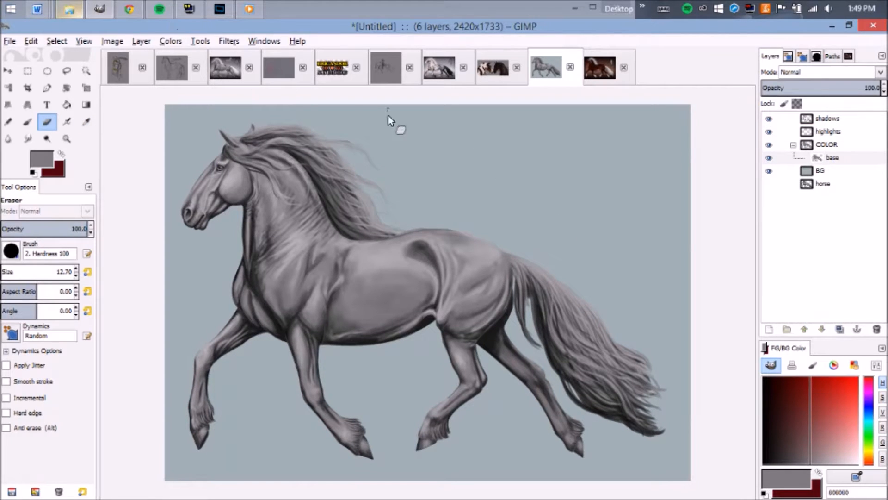
Create a layer group above the base layer inside the COLOR group and name it BASE COLOR
click(171, 42)
mouse_move(152, 40)
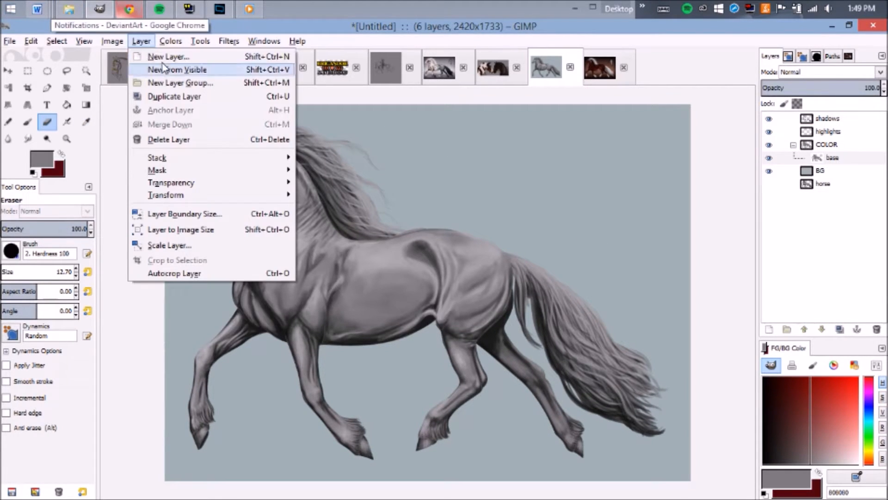
click(448, 120)
click(831, 159)
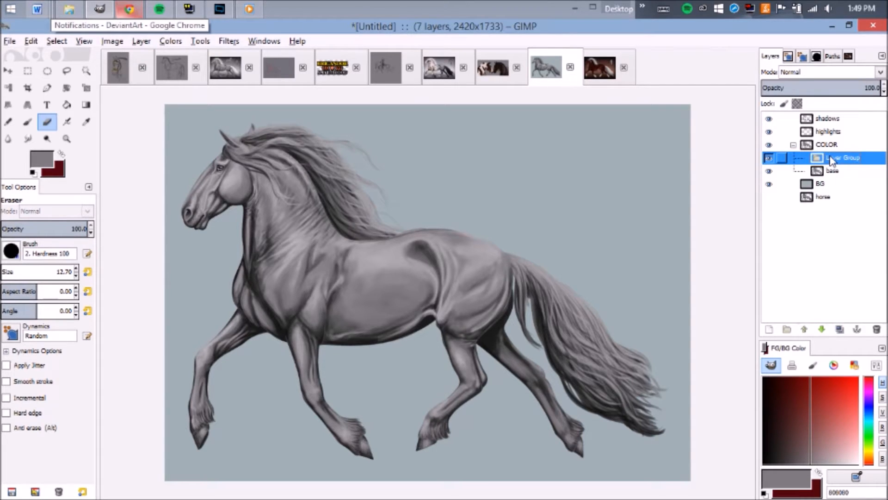
double_click(831, 159)
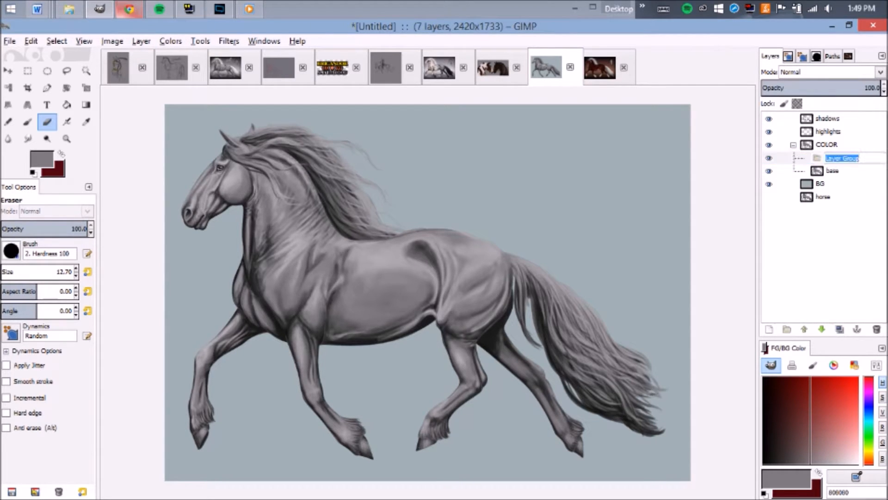
text(BASE COLOR)
key(Return)
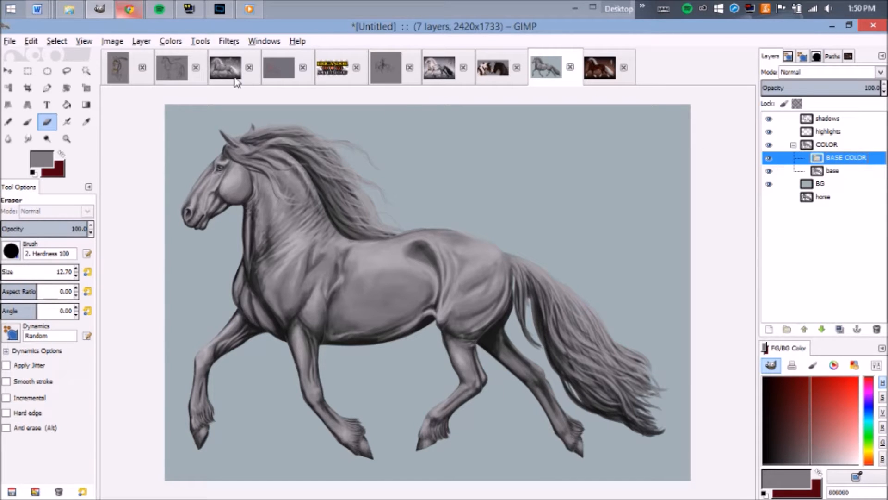
Add a transparent layer named base inside the BASE COLOR group and fill it with the grey foreground colour 808080
click(143, 42)
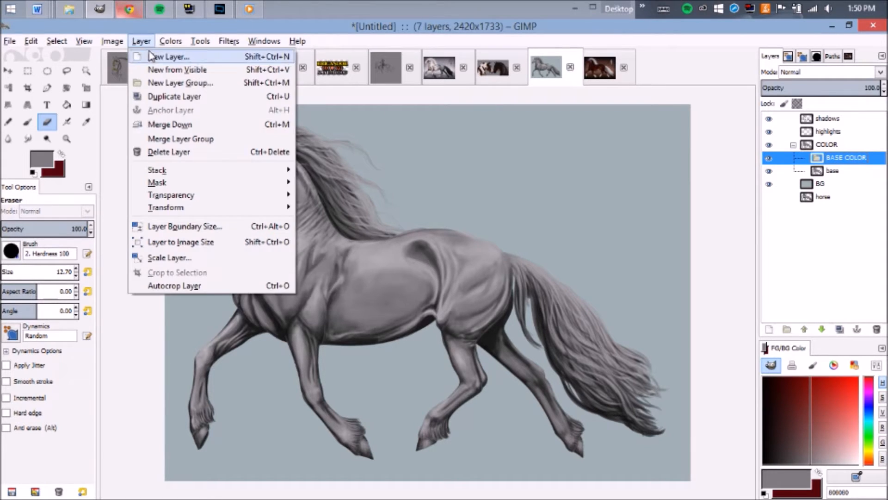
click(150, 57)
text(base)
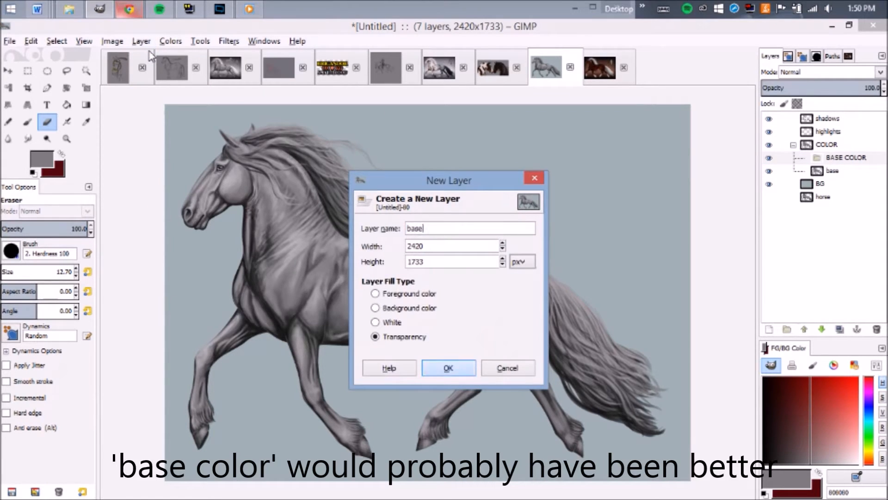
key(Return)
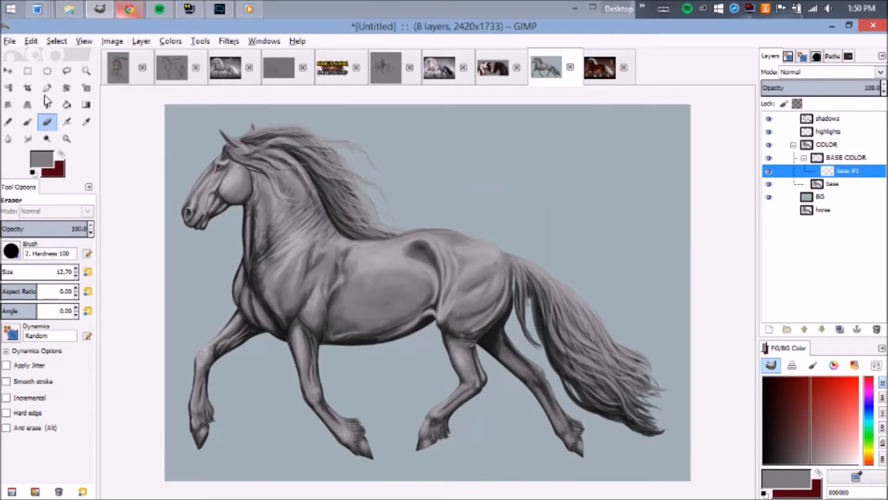
click(67, 104)
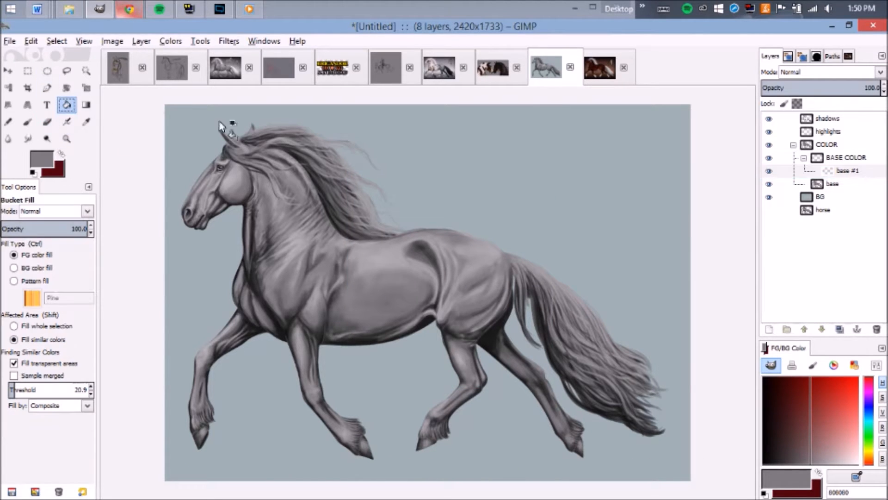
click(412, 246)
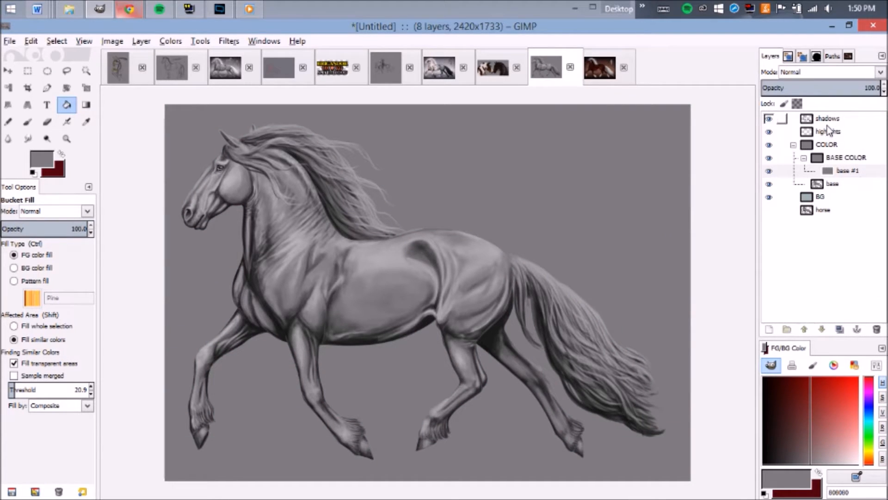
Set the blending mode of the BASE COLOR group to Grain merge
click(876, 74)
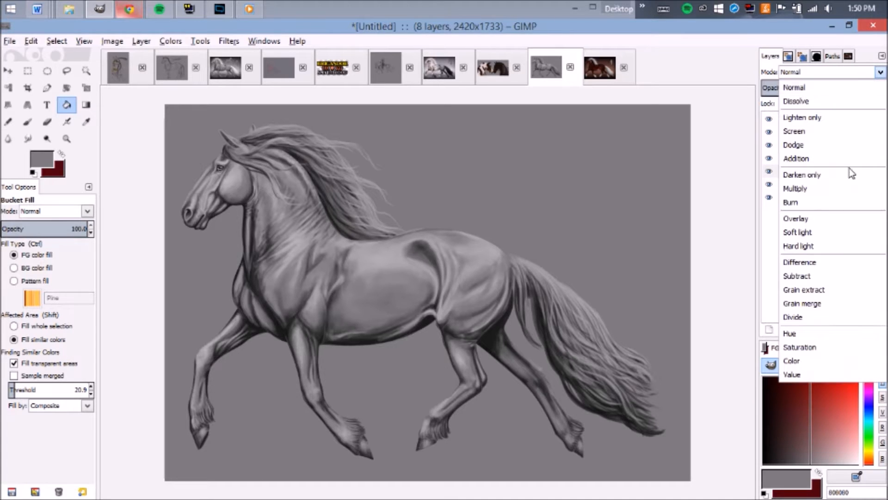
click(773, 241)
click(851, 158)
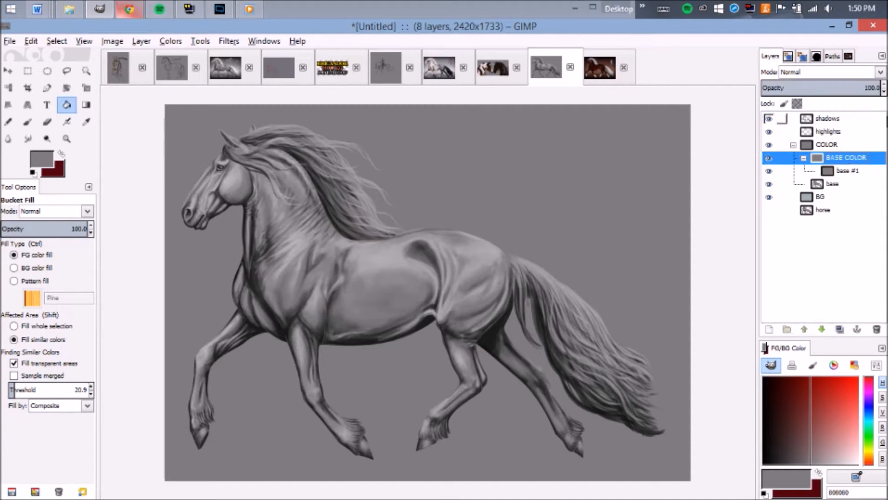
click(879, 74)
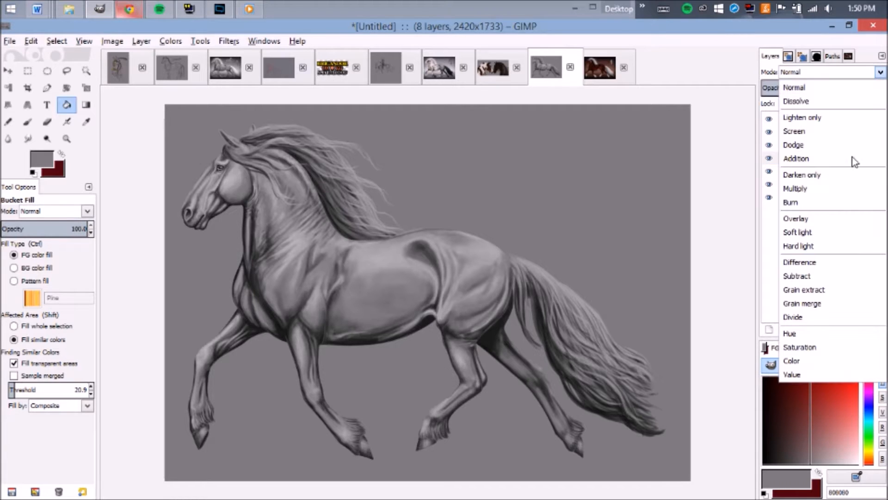
click(831, 301)
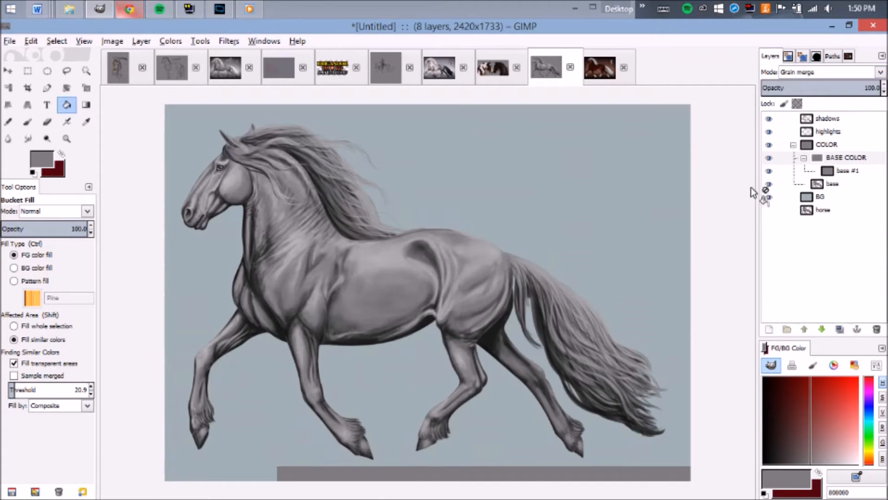
Try colorizing the base #1 layer with a lightness of -79 and discard the change
click(840, 171)
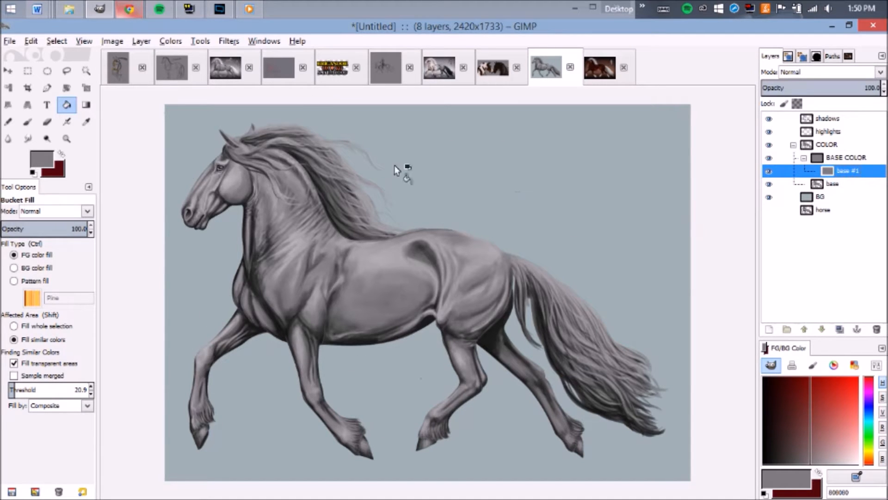
click(170, 41)
click(188, 85)
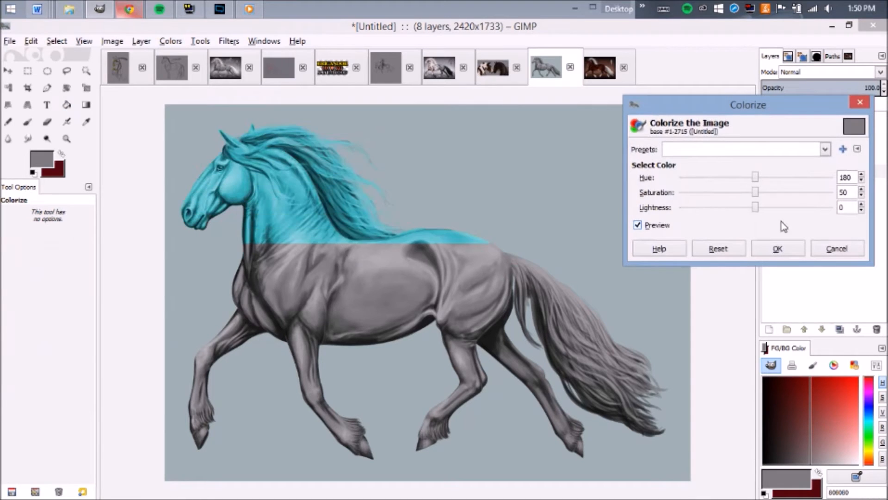
drag(753, 207, 704, 208)
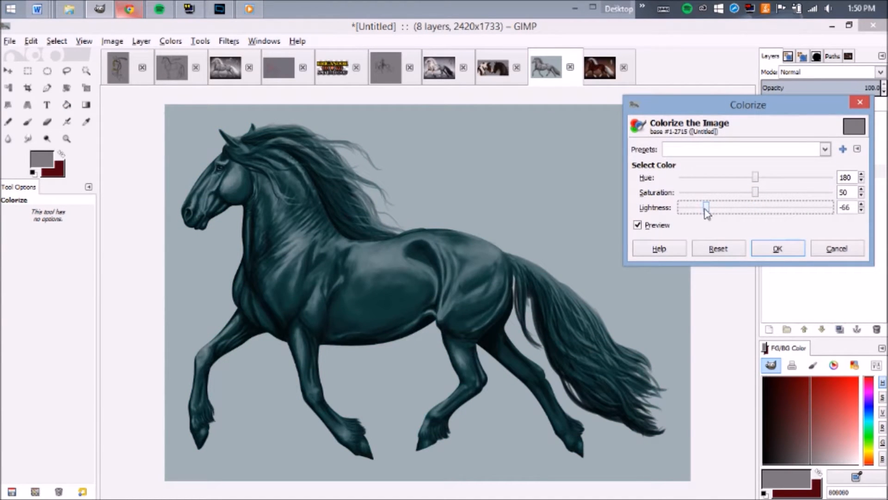
drag(701, 209, 696, 209)
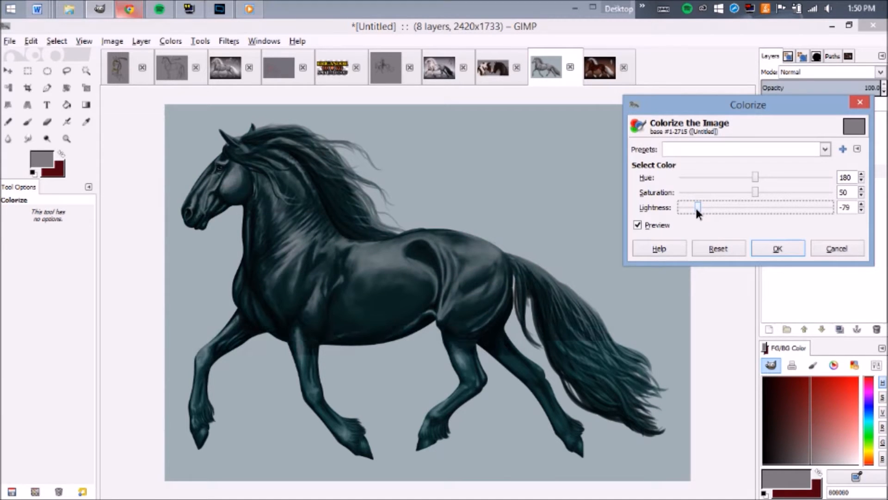
click(840, 255)
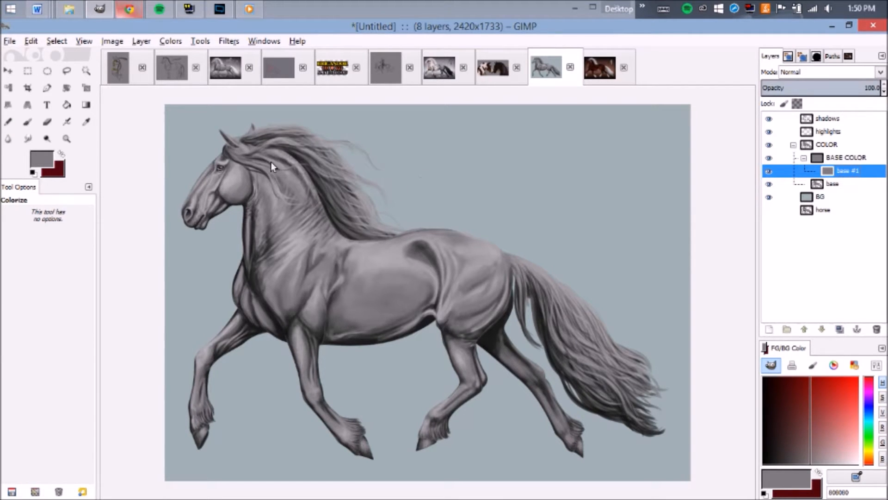
scroll(296, 234, up, 2)
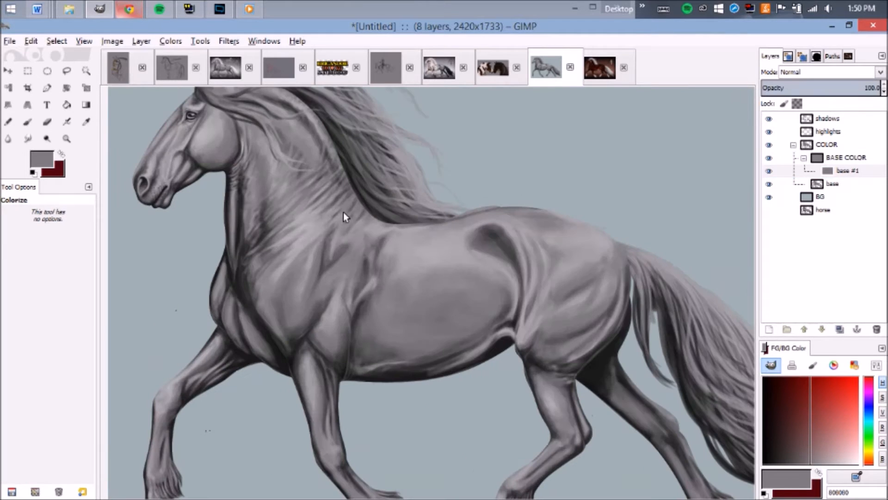
scroll(343, 212, down, 2)
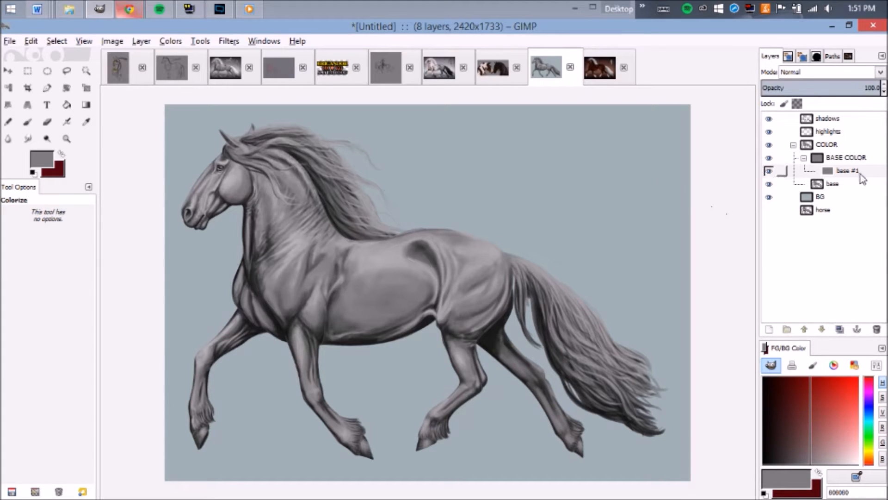
click(143, 41)
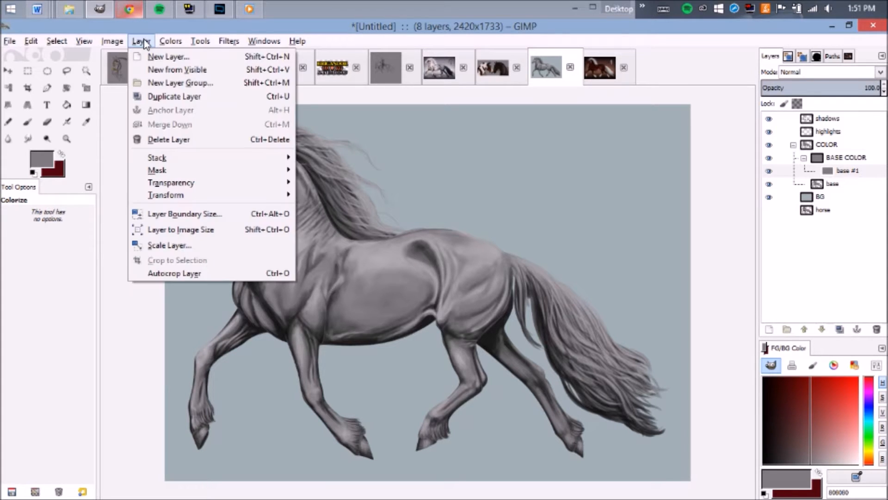
click(144, 40)
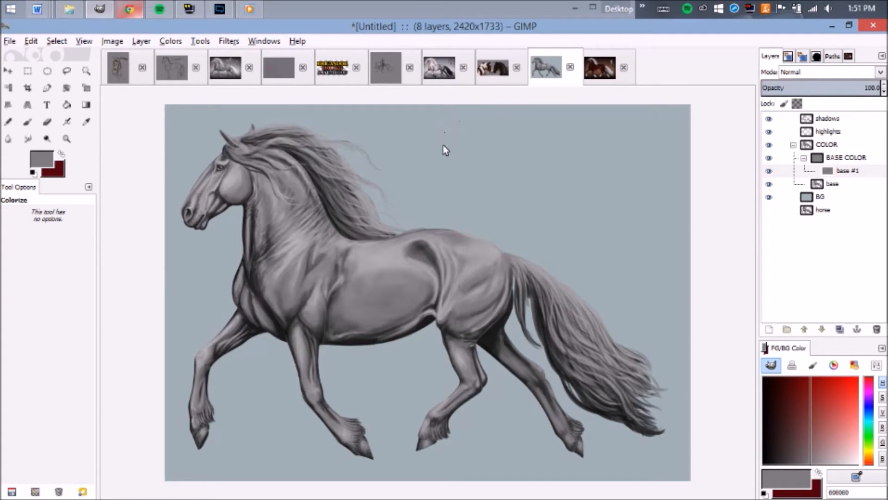
click(437, 71)
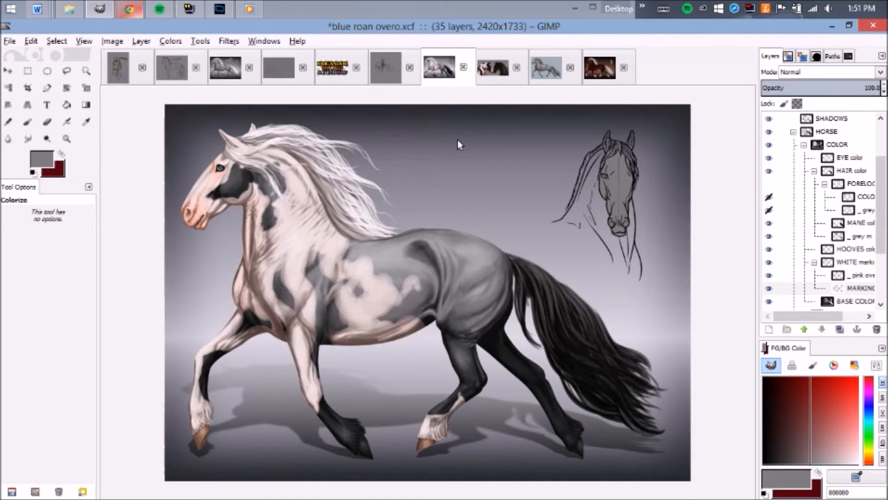
click(539, 60)
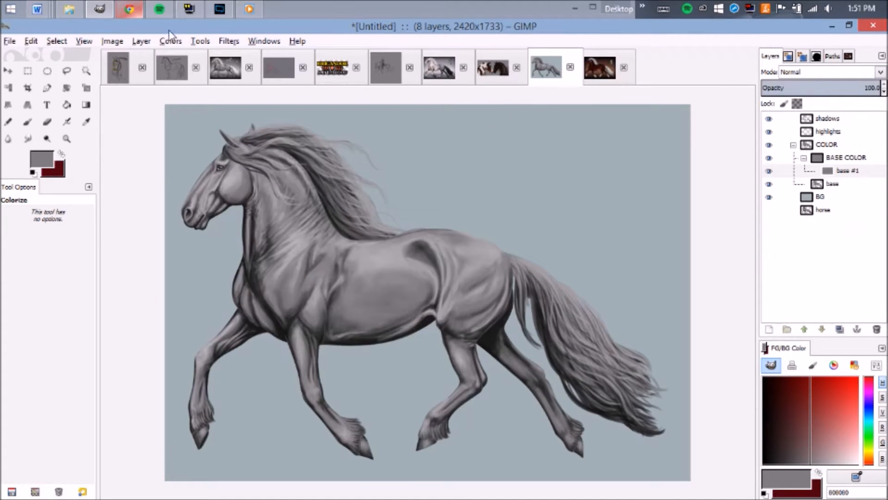
Create a layer group above base #1 inside the BASE COLOR group and name it WHITE
click(135, 41)
click(186, 82)
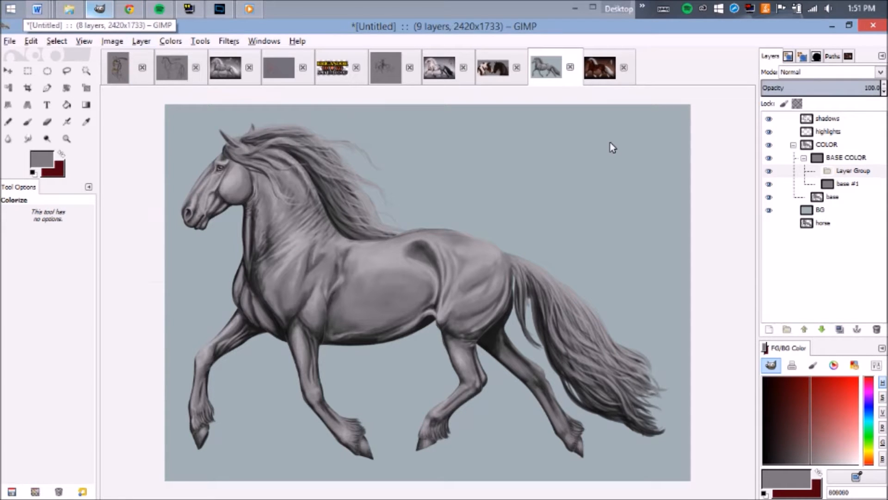
double_click(858, 170)
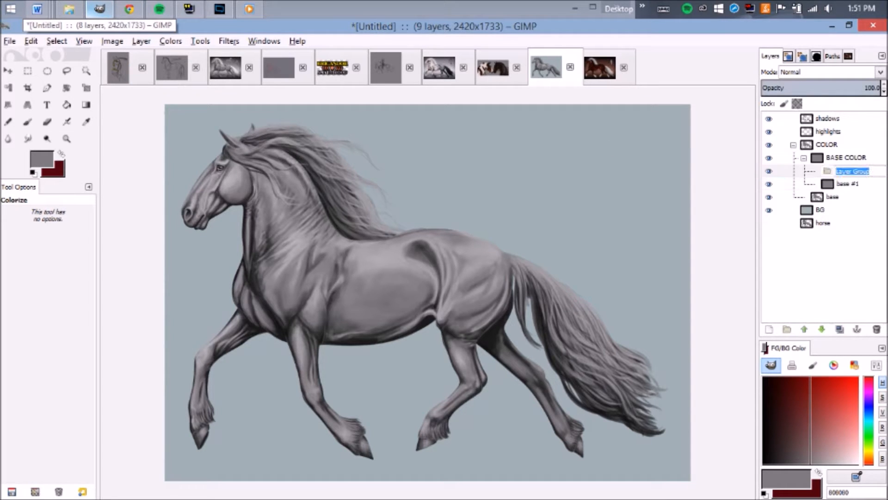
text(WHITE)
key(Return)
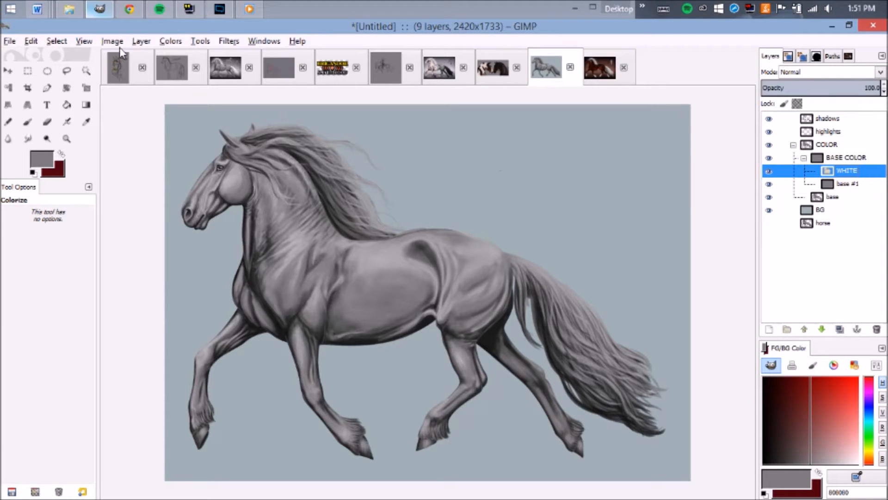
Add two transparent layers inside the WHITE group, named markings and pink, with pink on top
click(141, 40)
click(153, 58)
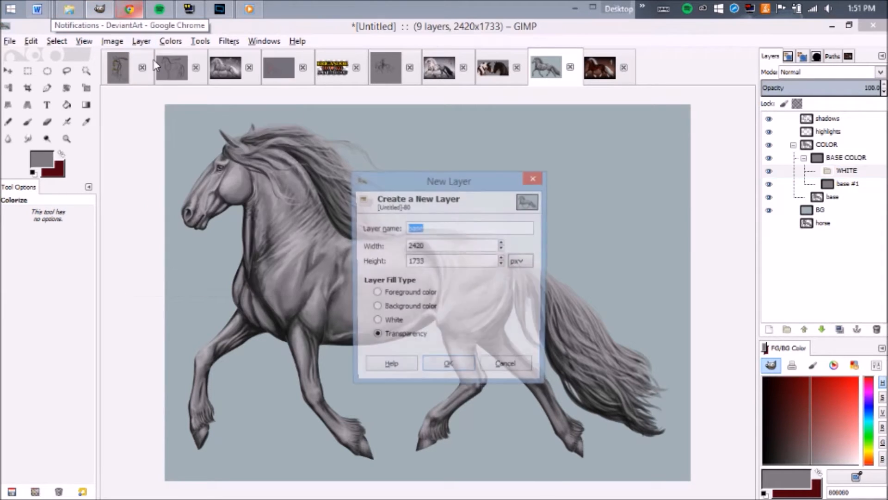
text(m)
key(Return)
click(140, 42)
click(155, 55)
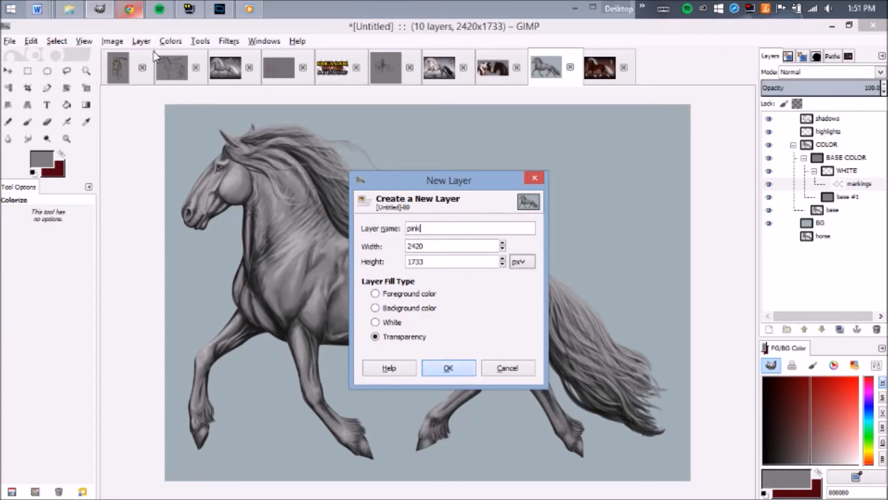
key(Return)
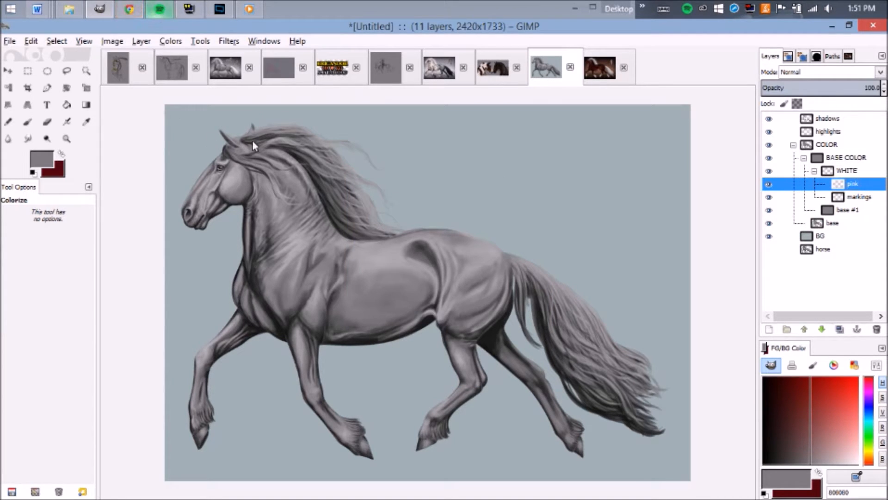
Paint the entire horse white on the markings layer, using the Paintbrush at size 352 with the default colours swapped to a white foreground
scroll(337, 132, up, 2)
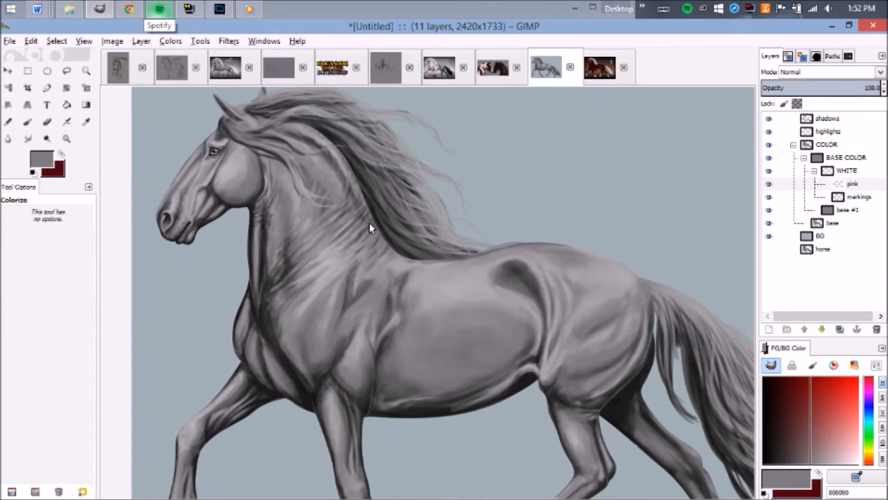
scroll(670, 188, down, 1)
click(861, 198)
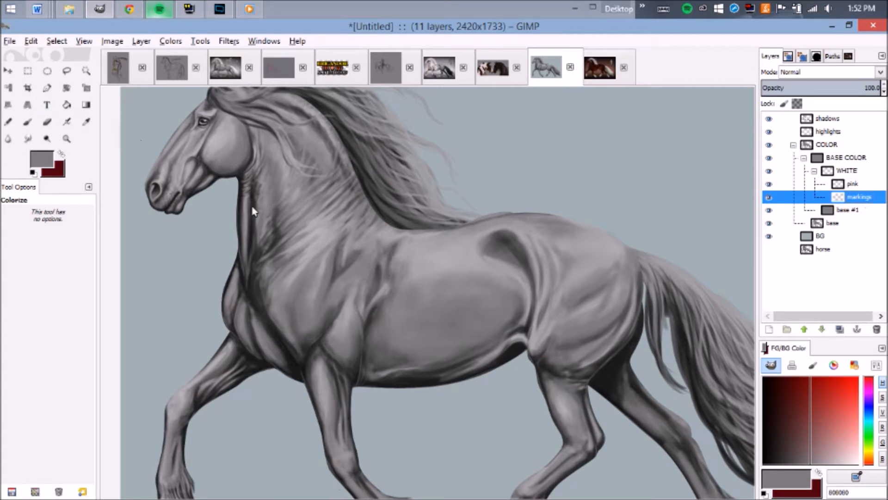
key(p)
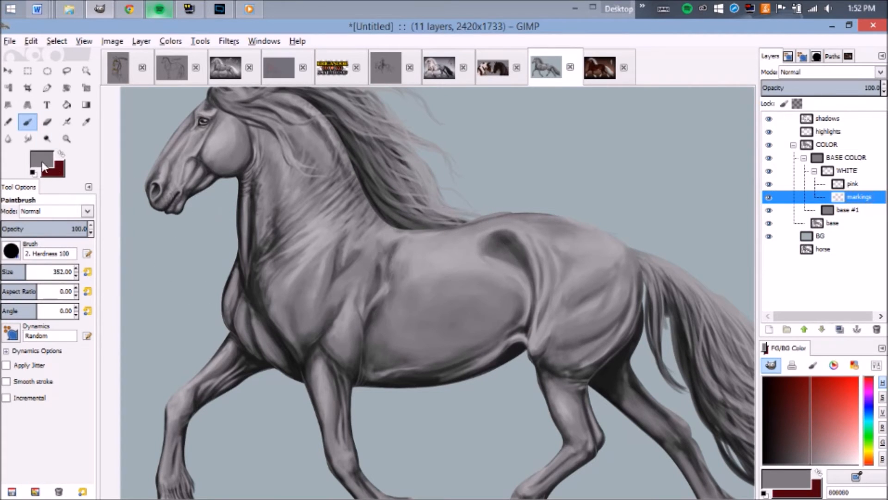
click(35, 173)
click(60, 156)
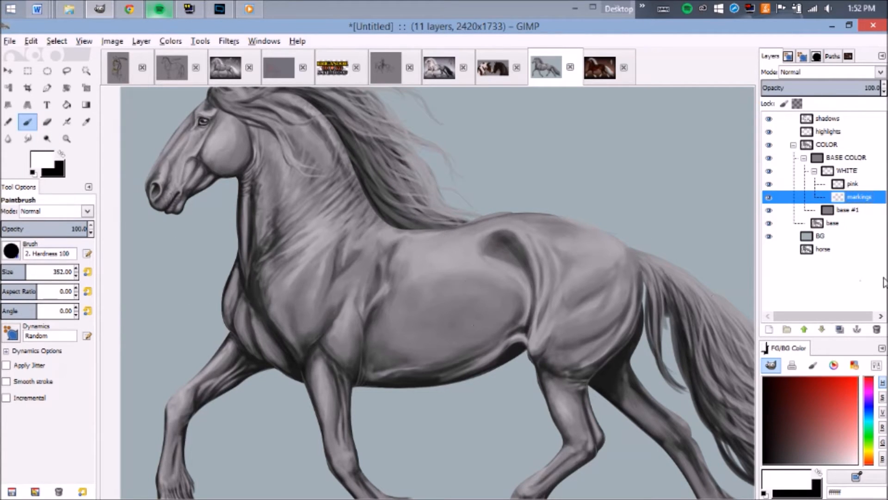
mouse_move(359, 296)
mouse_down()
mouse_move(339, 181)
mouse_move(292, 136)
mouse_move(243, 102)
mouse_move(180, 142)
mouse_move(194, 178)
mouse_move(256, 168)
mouse_move(254, 258)
mouse_move(282, 339)
mouse_move(486, 374)
mouse_move(406, 255)
mouse_move(344, 245)
mouse_move(553, 249)
mouse_up()
mouse_move(410, 251)
mouse_down()
mouse_move(421, 301)
mouse_move(423, 189)
mouse_move(294, 115)
mouse_up()
drag(272, 321, 284, 173)
mouse_move(278, 204)
mouse_down()
mouse_move(228, 277)
mouse_move(195, 353)
mouse_move(218, 400)
mouse_up()
drag(365, 331, 386, 406)
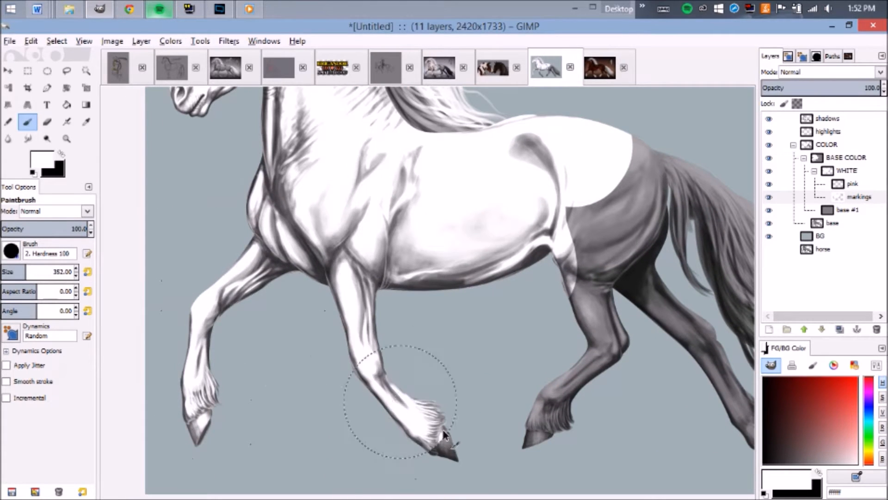
mouse_move(588, 416)
mouse_down()
mouse_move(595, 198)
mouse_move(621, 223)
mouse_move(541, 213)
mouse_up()
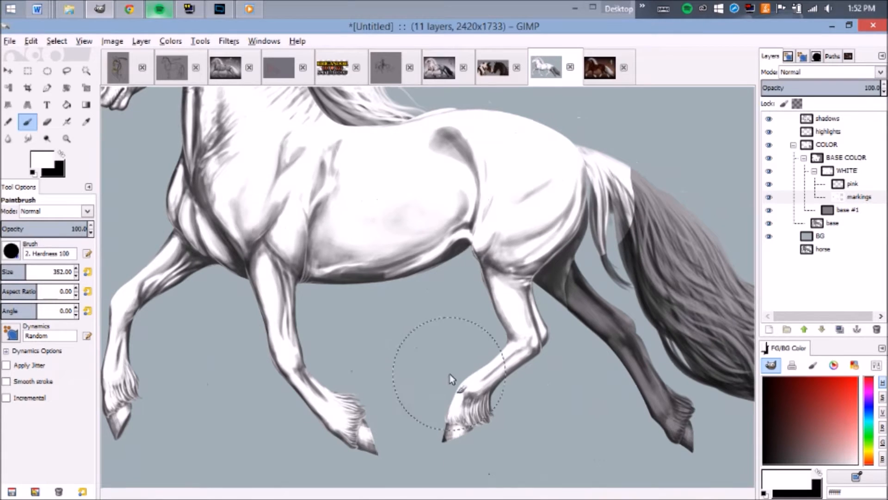
mouse_move(535, 245)
mouse_down()
mouse_move(656, 357)
mouse_move(681, 424)
mouse_up()
drag(629, 273, 504, 251)
mouse_move(512, 203)
mouse_down()
mouse_move(547, 221)
mouse_move(609, 283)
mouse_move(618, 358)
mouse_move(649, 339)
mouse_move(646, 360)
mouse_up()
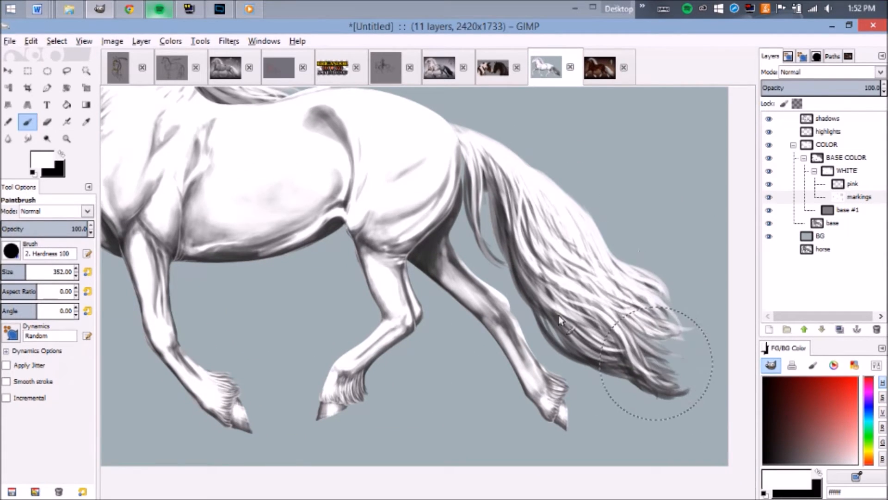
key(minus)
key(minus)
key(plus)
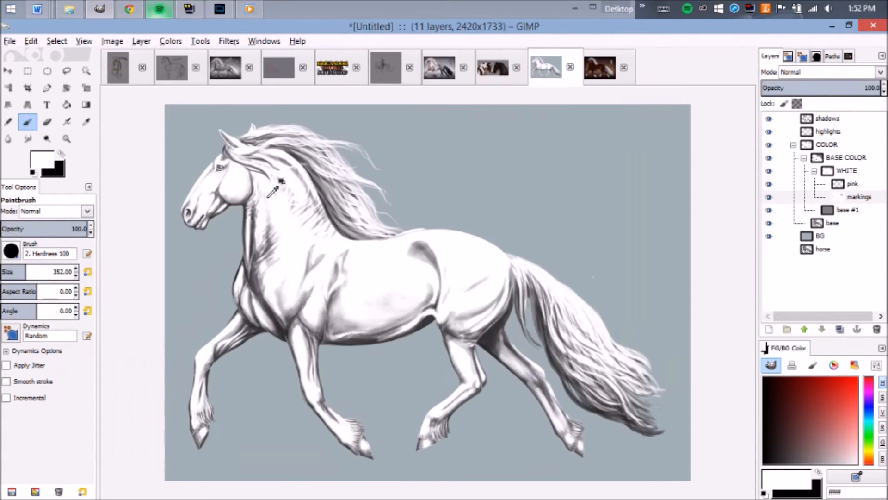
Sample the off-white coat colour e7dbd5 from the blue roan overo painting and keep it as the foreground colour for the untitled horse painting
click(437, 81)
key(plus)
key(plus)
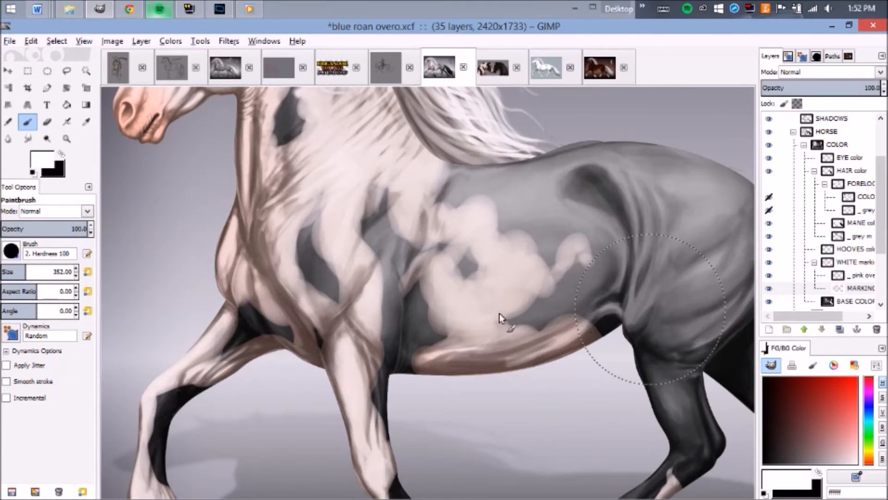
key(a)
ctrl+click(356, 155)
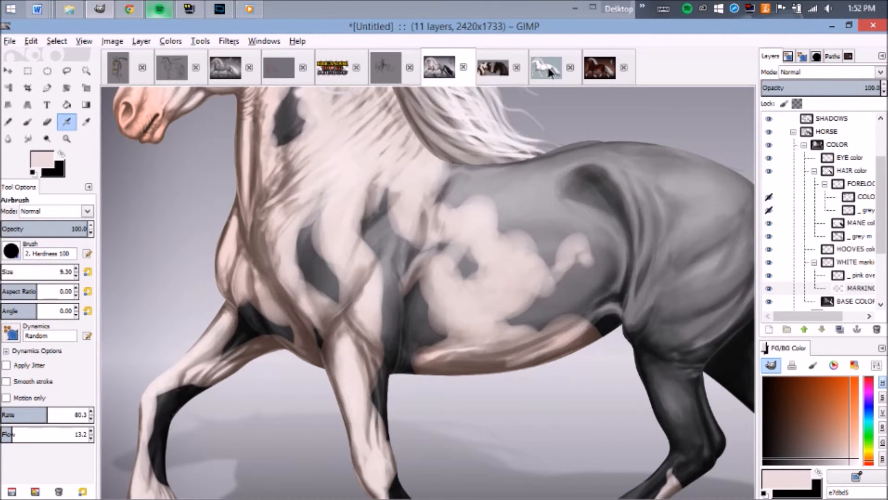
click(548, 70)
key(p)
click(42, 164)
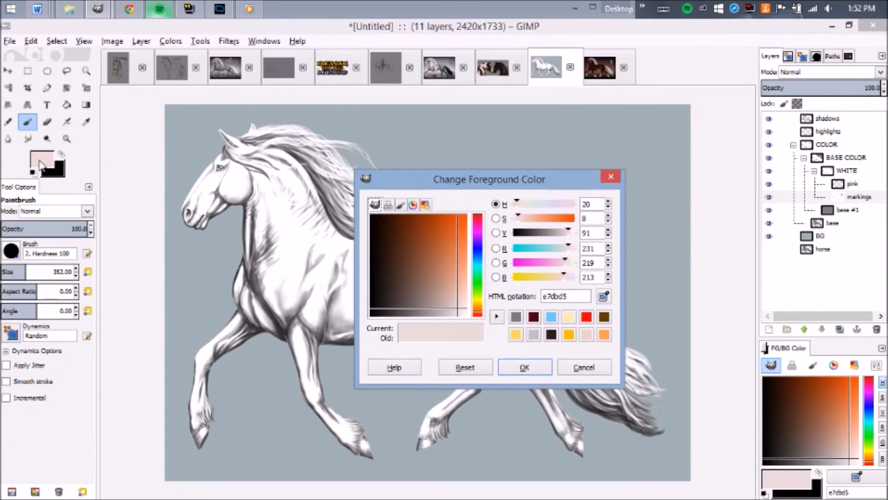
double_click(581, 293)
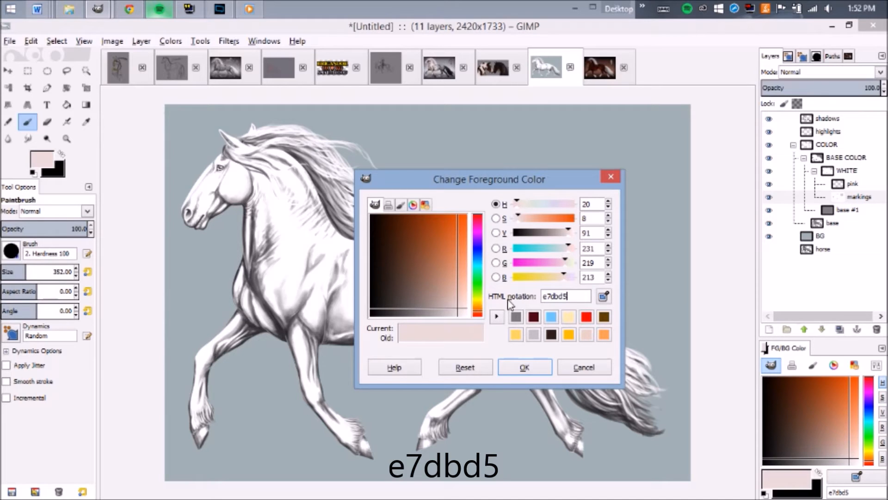
click(521, 367)
Paint over the entire horse in off-white e7dbd5 on the markings layer with the size 352 Paintbrush
scroll(310, 204, up, 1)
mouse_move(294, 207)
mouse_down()
mouse_move(340, 156)
mouse_move(303, 125)
mouse_move(259, 116)
mouse_move(199, 141)
mouse_move(259, 179)
mouse_move(319, 358)
mouse_move(369, 231)
mouse_move(445, 276)
mouse_move(562, 263)
mouse_move(606, 308)
mouse_move(464, 327)
mouse_move(428, 350)
mouse_move(357, 355)
mouse_move(454, 276)
mouse_move(499, 223)
mouse_up()
mouse_move(498, 224)
mouse_down()
mouse_move(503, 267)
mouse_move(367, 134)
mouse_move(224, 143)
mouse_move(192, 199)
mouse_up()
scroll(247, 234, down, 4)
mouse_move(246, 234)
mouse_down()
mouse_move(244, 302)
mouse_move(219, 350)
mouse_move(200, 453)
mouse_move(358, 346)
mouse_move(360, 330)
mouse_move(392, 430)
mouse_move(512, 469)
mouse_move(558, 358)
mouse_move(564, 303)
mouse_move(584, 353)
mouse_up()
drag(641, 324, 585, 292)
drag(532, 263, 681, 430)
drag(596, 406, 532, 414)
mouse_move(485, 208)
mouse_down()
mouse_move(602, 245)
mouse_move(650, 335)
mouse_move(707, 404)
mouse_move(744, 363)
mouse_move(675, 280)
mouse_up()
scroll(605, 209, down, 3)
scroll(413, 189, up, 2)
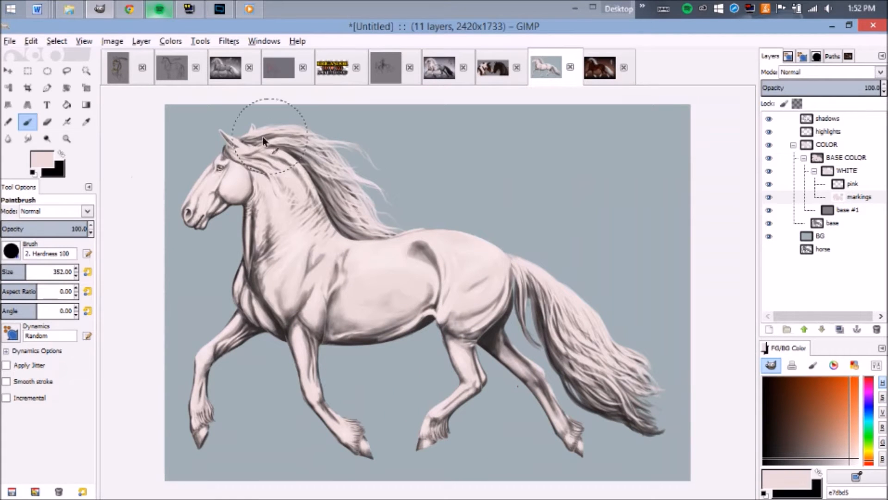
Select the pink layer and set the foreground colour to pure red, ff0000
scroll(290, 265, up, 1)
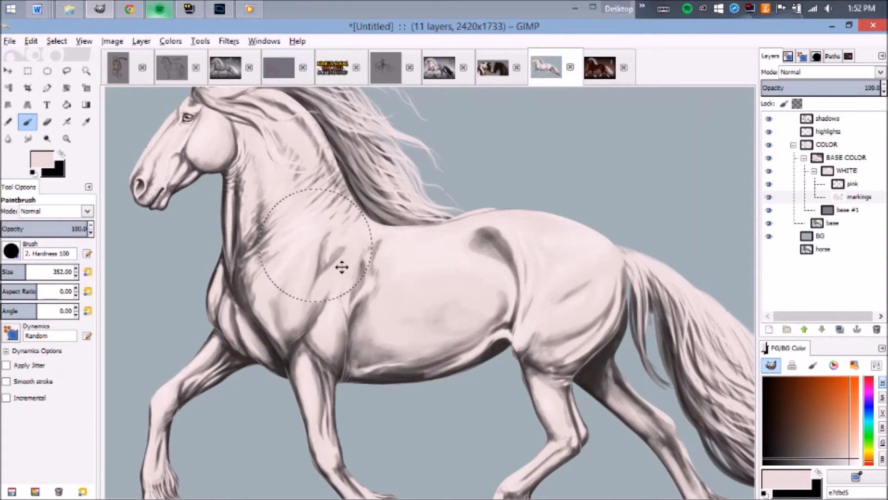
drag(341, 267, 416, 315)
click(853, 184)
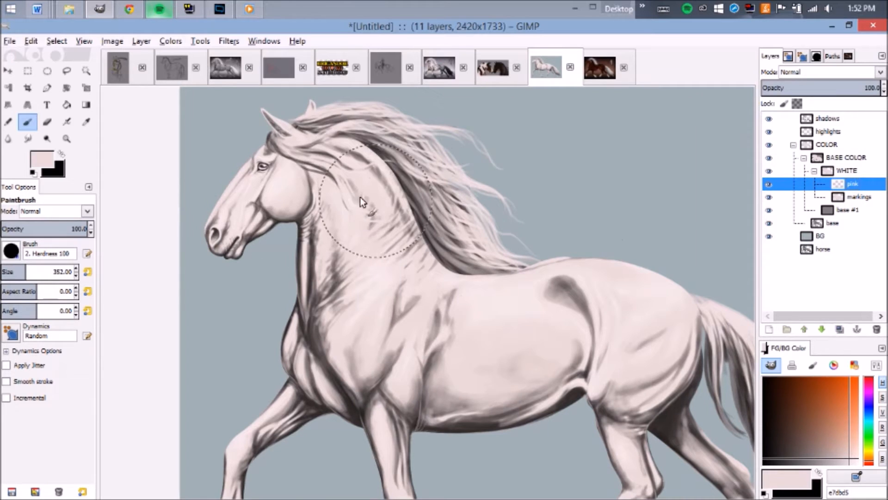
click(43, 165)
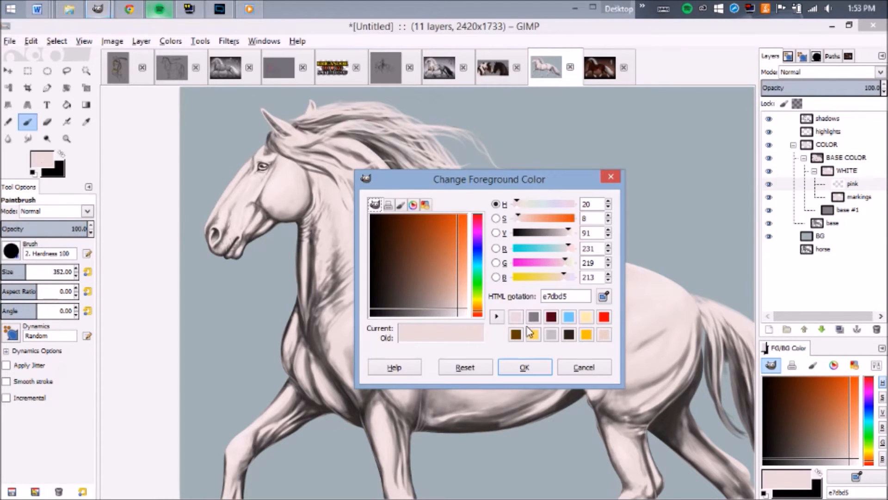
click(606, 317)
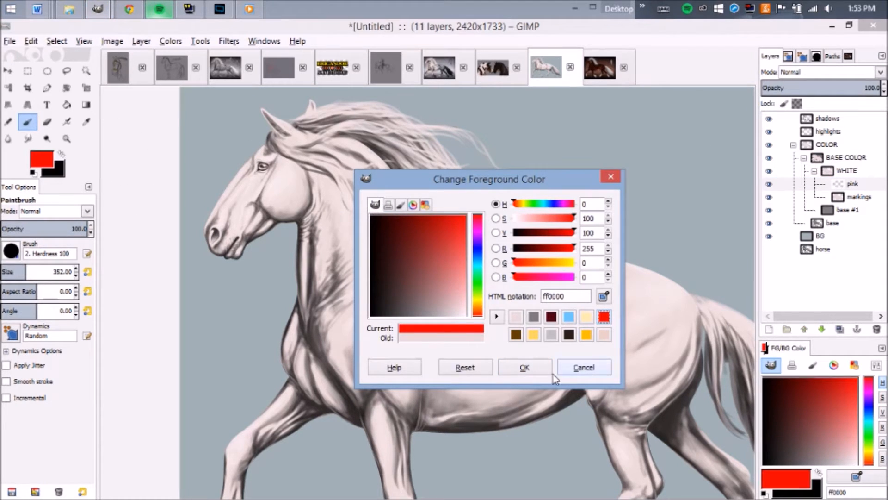
click(525, 368)
Set the Paintbrush to the soft Hardness 025 brush with an opacity of 14.2
key(a)
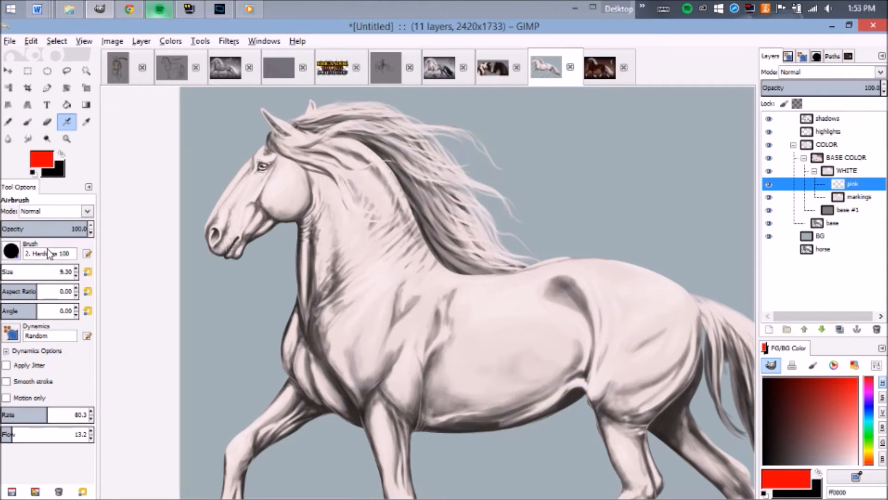
key(p)
click(16, 252)
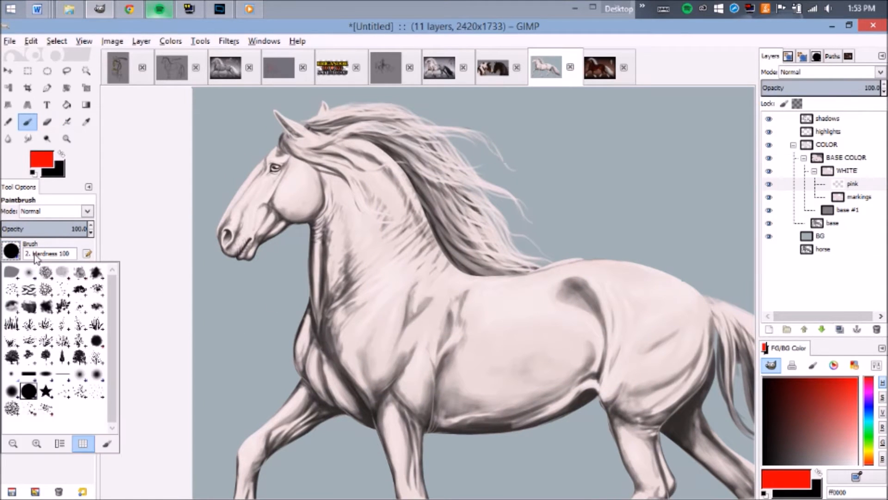
click(79, 373)
scroll(329, 208, up, 2)
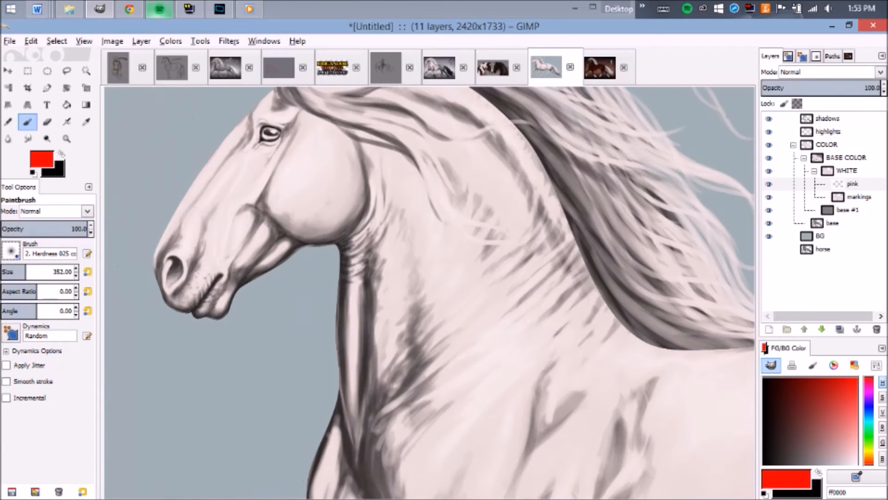
drag(16, 228, 13, 229)
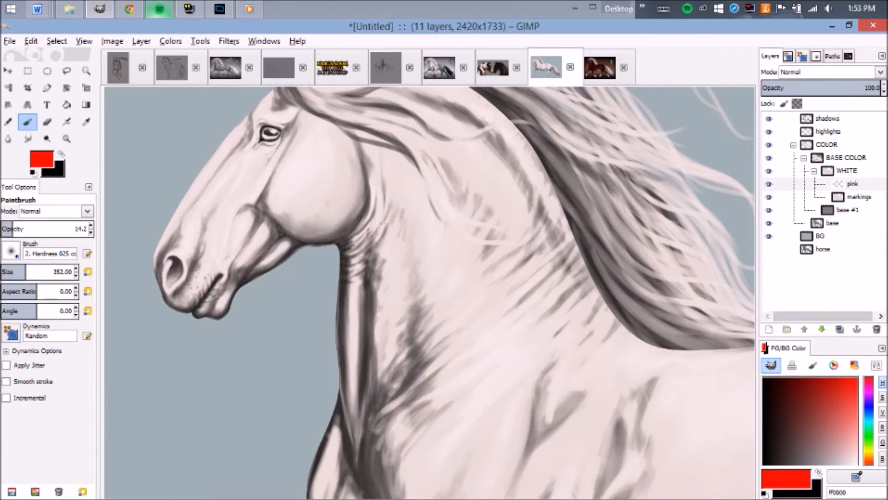
Set the pink layer's mode to Grain merge and tint the horse's muzzle red with the brush at size 235
click(846, 75)
click(803, 303)
scroll(470, 167, left, 3)
scroll(327, 308, up, 1)
mouse_move(324, 275)
mouse_down()
mouse_move(283, 254)
mouse_move(244, 204)
mouse_move(321, 282)
mouse_move(328, 262)
mouse_up()
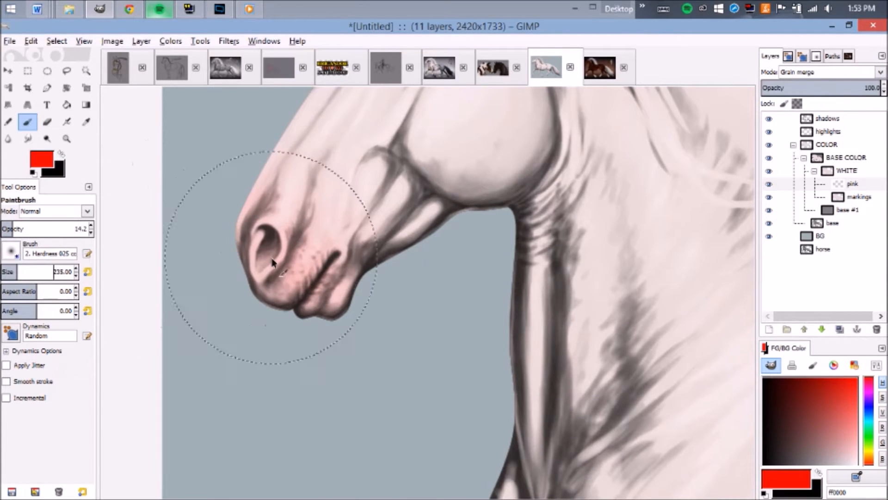
mouse_move(332, 299)
mouse_down()
mouse_move(350, 252)
mouse_move(301, 234)
mouse_up()
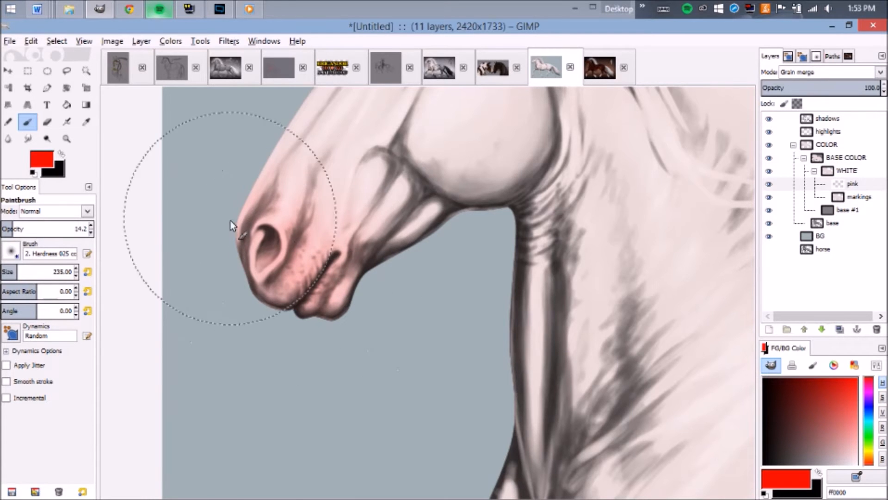
scroll(360, 254, down, 3)
scroll(359, 250, up, 3)
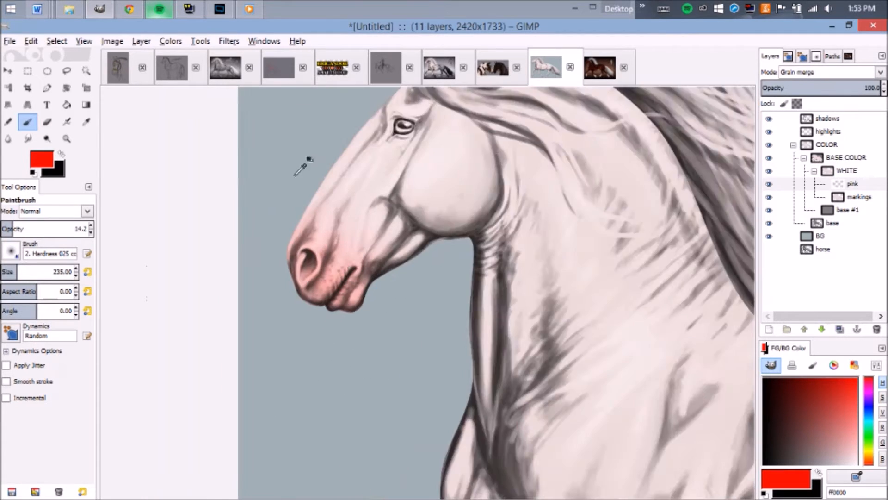
Shift the pink layer's hue to 8 with Hue-Saturation
click(171, 42)
click(199, 71)
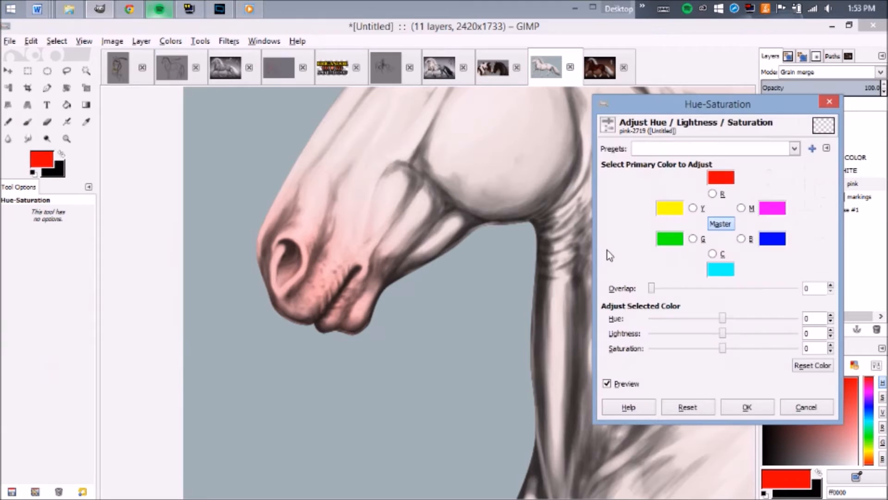
click(716, 321)
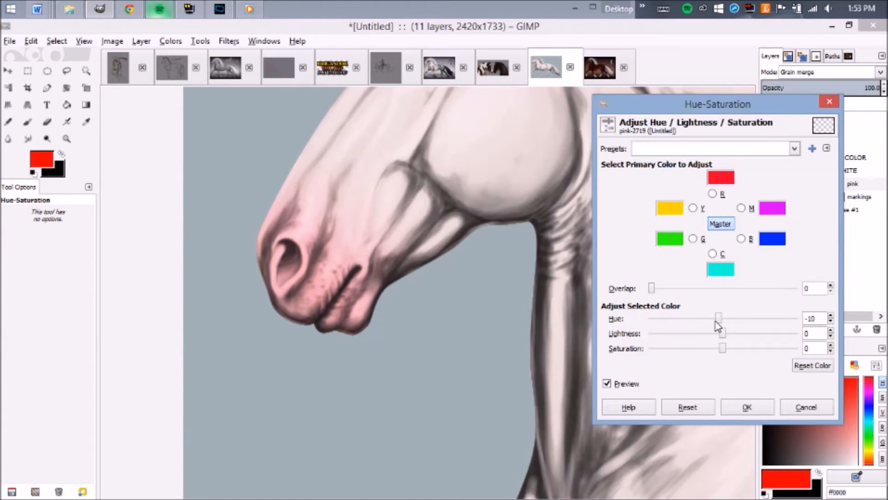
scroll(715, 321, up, 18)
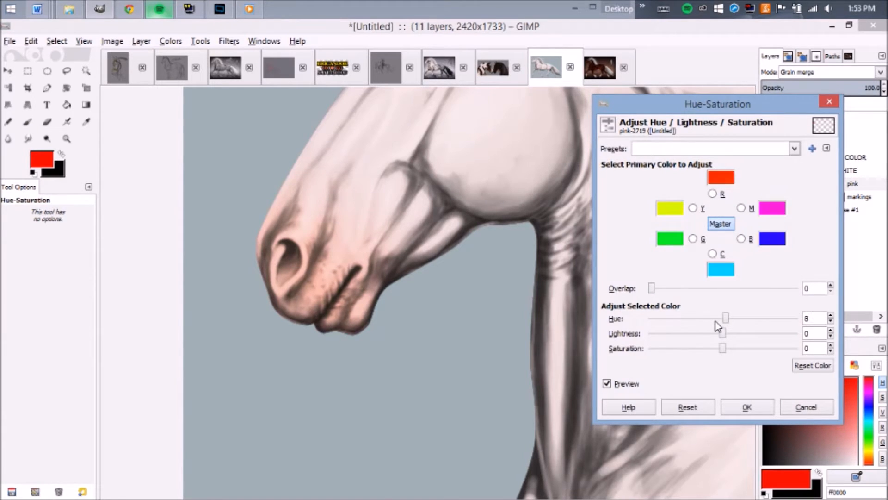
click(728, 401)
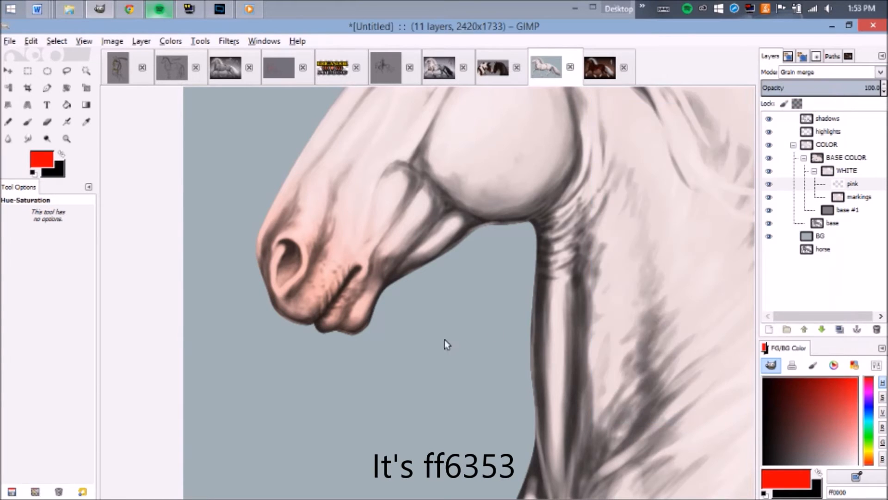
Tint the eye area, face and throat folds on the pink layer with foreground colour ff1f01 and the Paintbrush at size 118
key(a)
key(p)
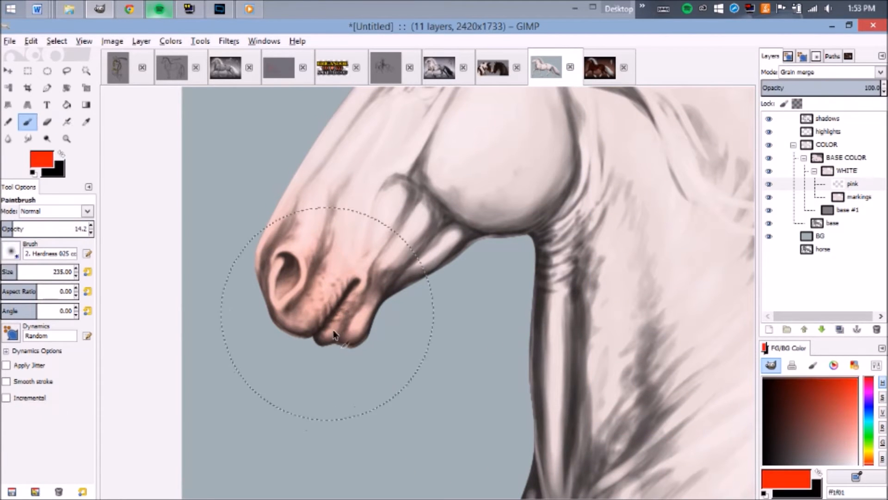
drag(428, 236, 392, 404)
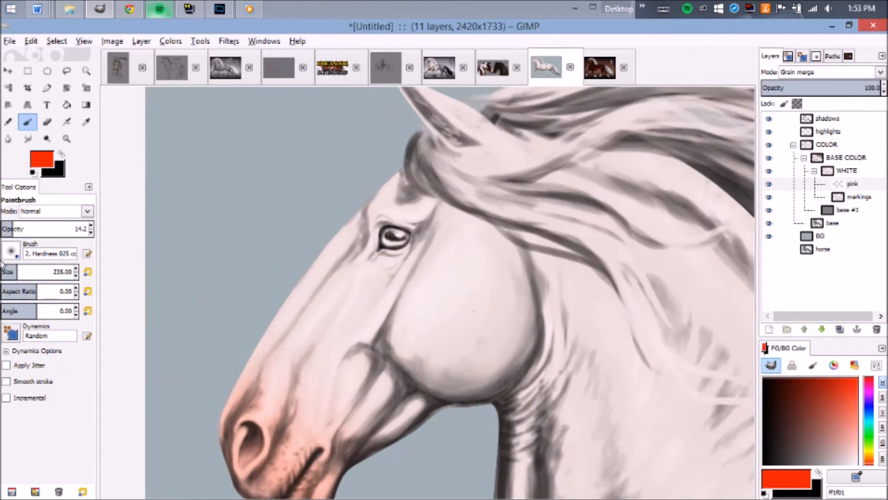
drag(9, 272, 7, 273)
scroll(324, 230, up, 1)
mouse_move(381, 223)
mouse_down()
mouse_move(418, 252)
mouse_move(430, 225)
mouse_move(396, 215)
mouse_move(398, 257)
mouse_move(454, 222)
mouse_move(372, 288)
mouse_move(325, 378)
mouse_move(321, 452)
mouse_move(368, 255)
mouse_up()
scroll(460, 190, down, 5)
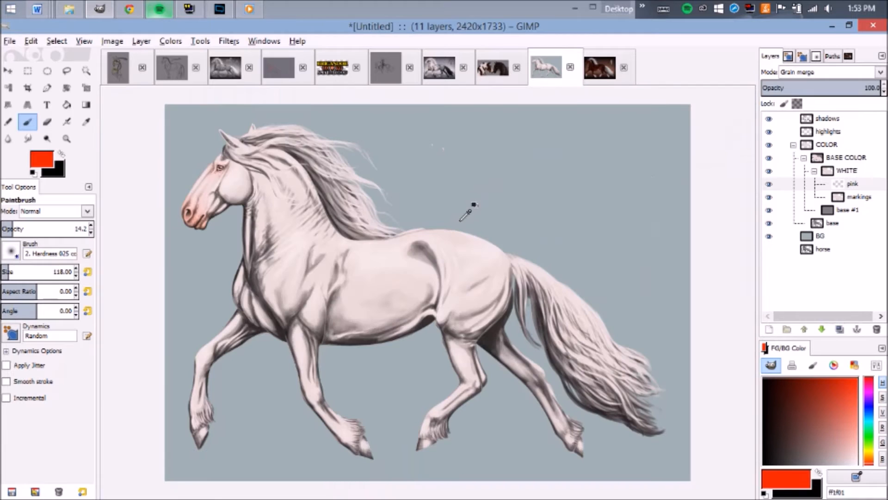
scroll(278, 310, up, 5)
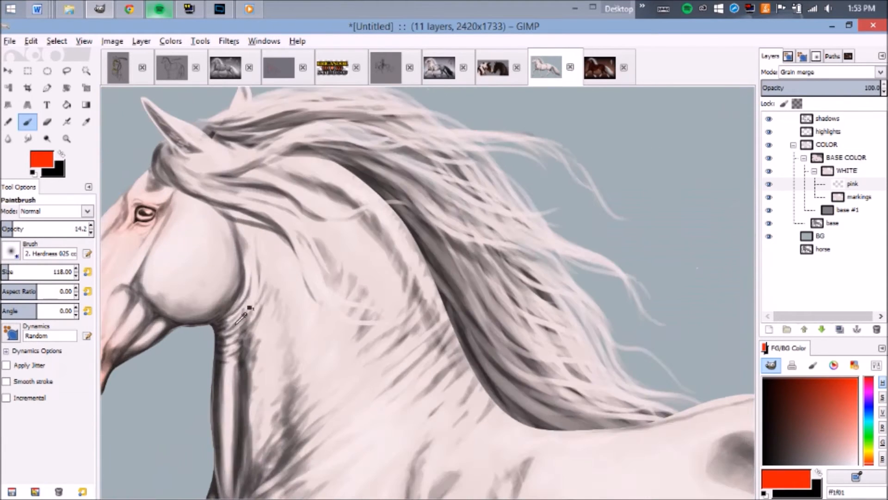
scroll(277, 286, down, 5)
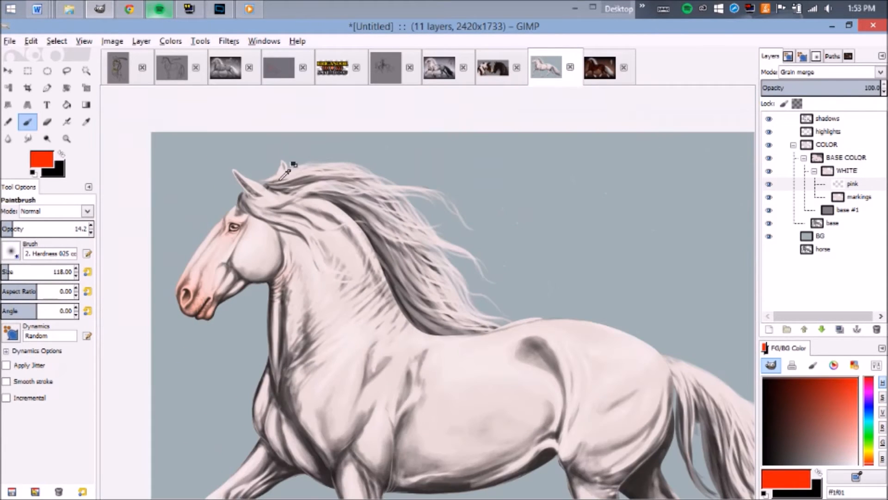
scroll(266, 181, up, 2)
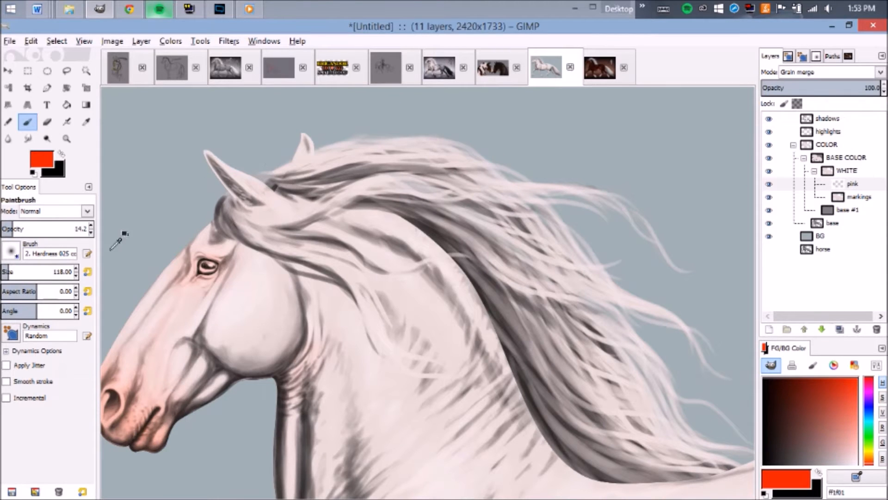
Tint the flank and the underside of the belly pink with the Paintbrush at size 218.80 and opacity 7.5
click(16, 273)
scroll(278, 143, down, 10)
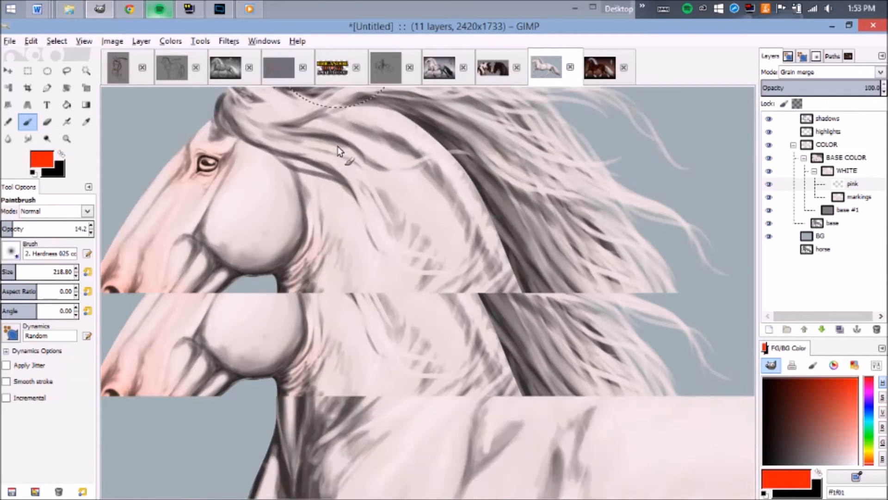
scroll(451, 314, right, 10)
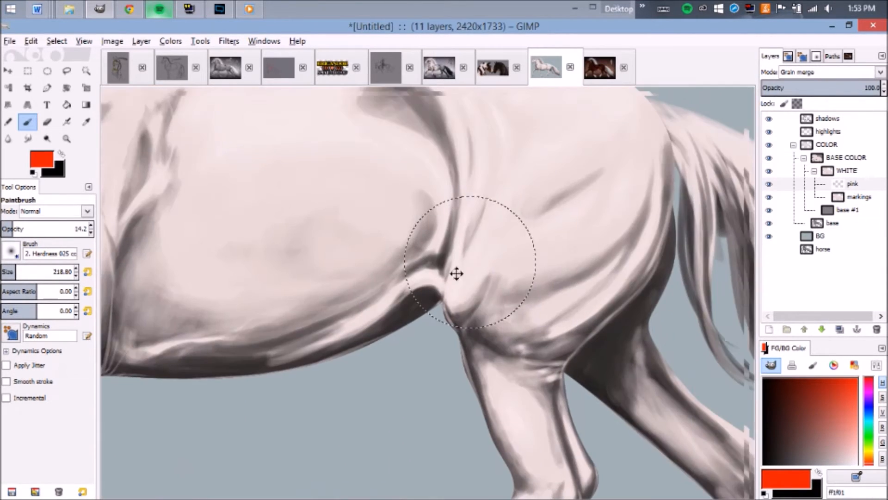
click(7, 229)
mouse_move(380, 279)
mouse_down()
mouse_move(396, 298)
mouse_move(456, 239)
mouse_move(401, 307)
mouse_up()
drag(361, 354, 434, 343)
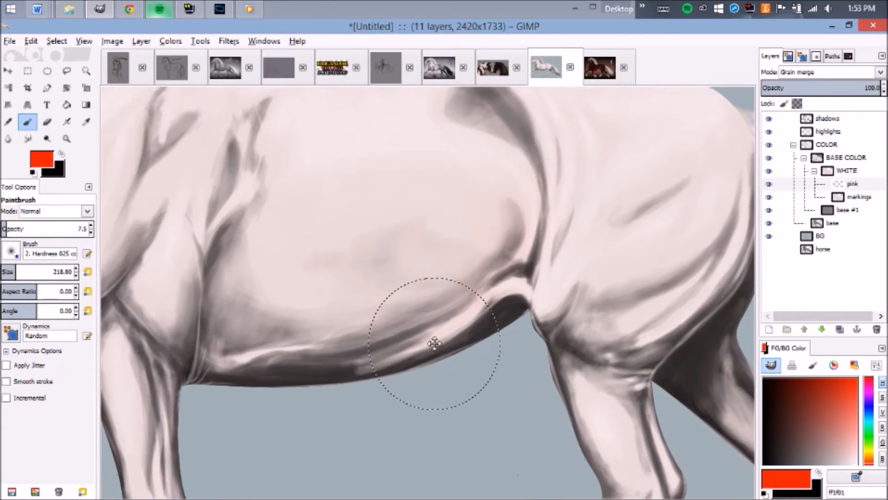
mouse_move(205, 343)
mouse_down()
mouse_move(228, 334)
mouse_move(221, 287)
mouse_move(264, 357)
mouse_move(338, 391)
mouse_move(472, 303)
mouse_up()
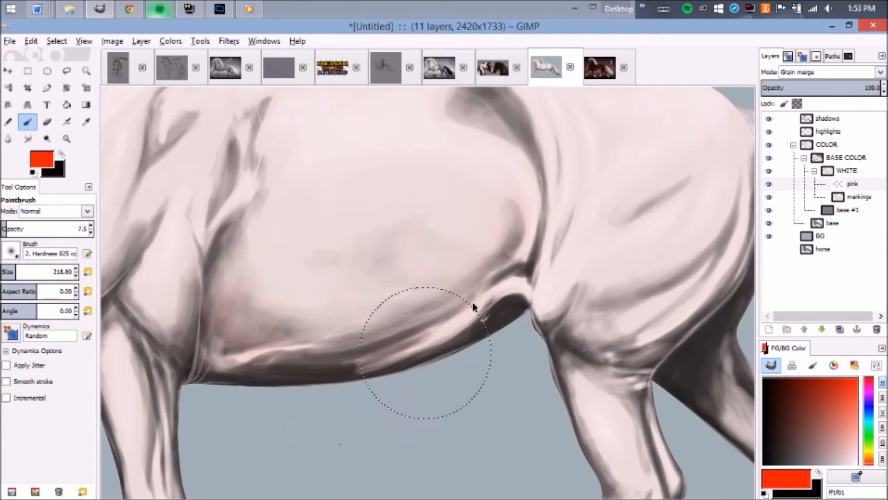
Tint the hindquarters and legs pink on the pink layer with the Paintbrush at size 218.80 and opacity 7.5
scroll(525, 183, down, 2)
scroll(553, 194, up, 1)
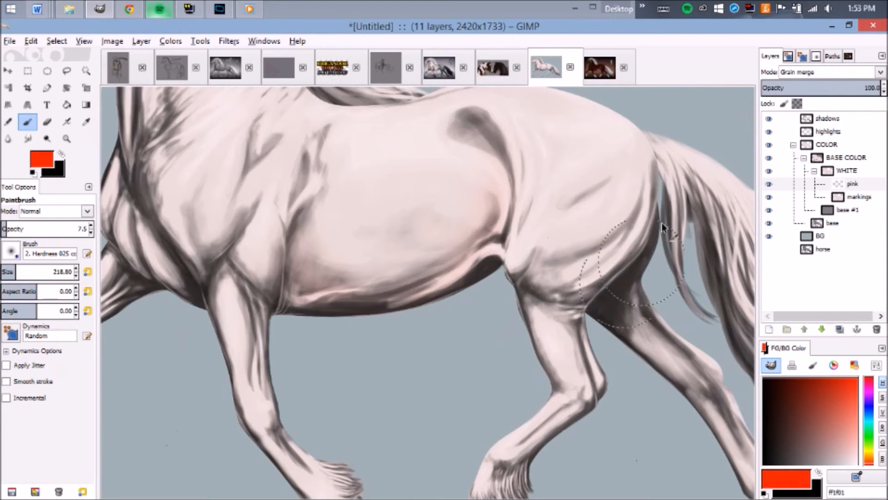
drag(309, 328, 565, 267)
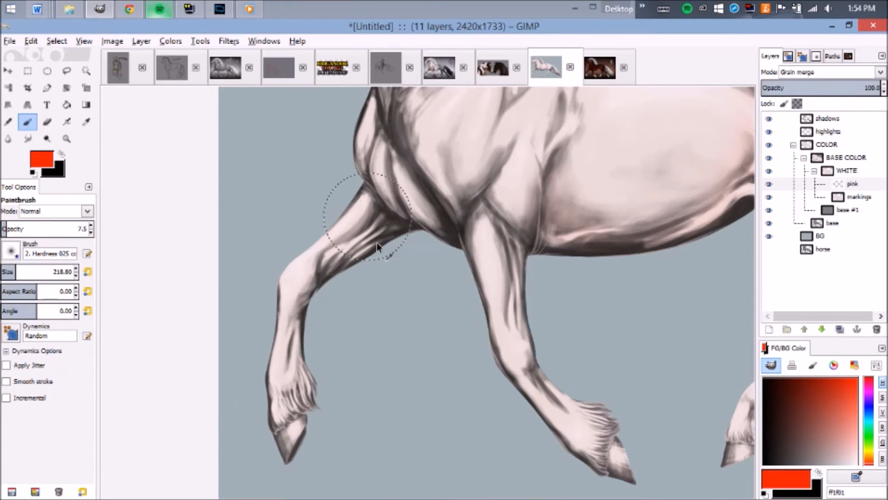
drag(381, 224, 135, 258)
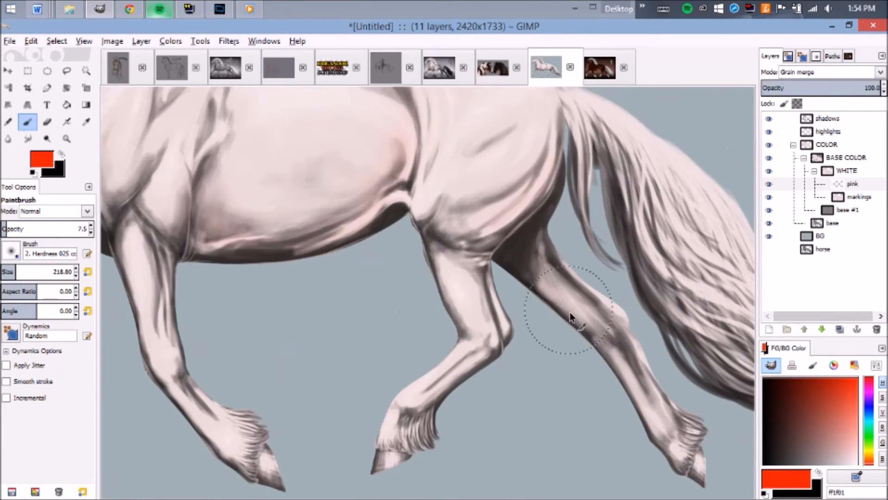
drag(410, 131, 436, 221)
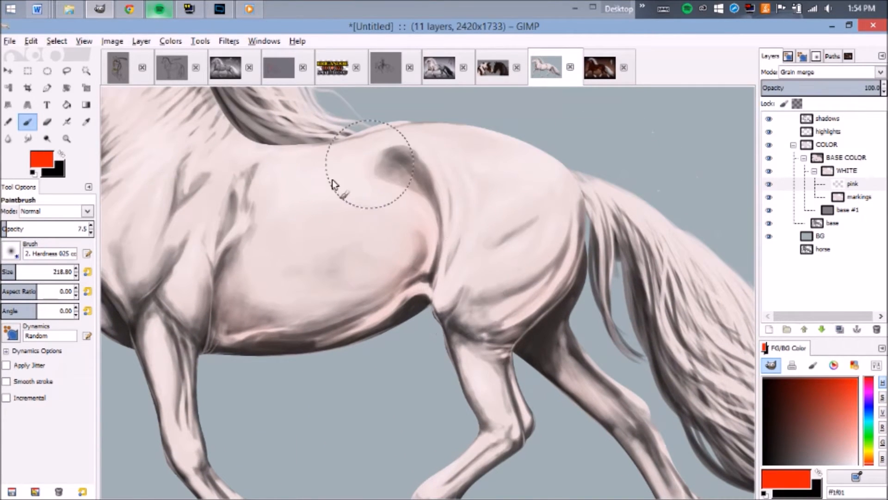
drag(351, 173, 499, 201)
scroll(273, 296, up, 3)
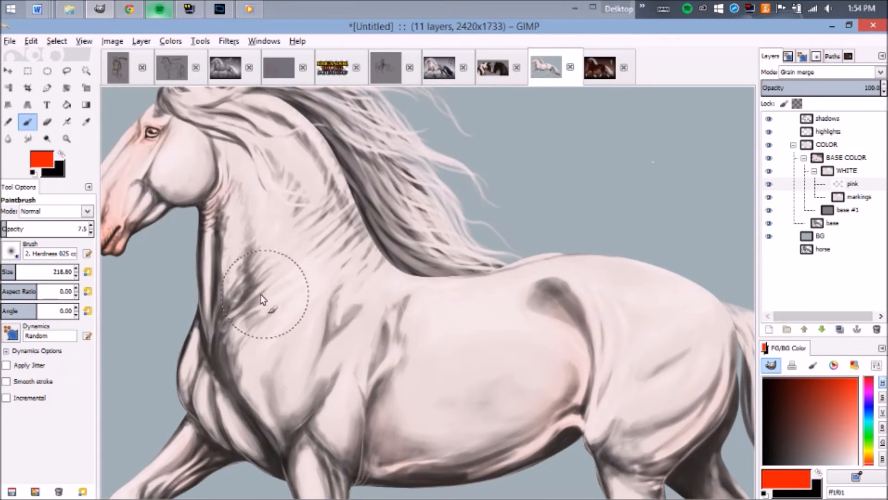
Examine the pink tinting on the horse's belly, head and neck, both close up and in the full picture
scroll(364, 198, down, 4)
scroll(418, 255, up, 2)
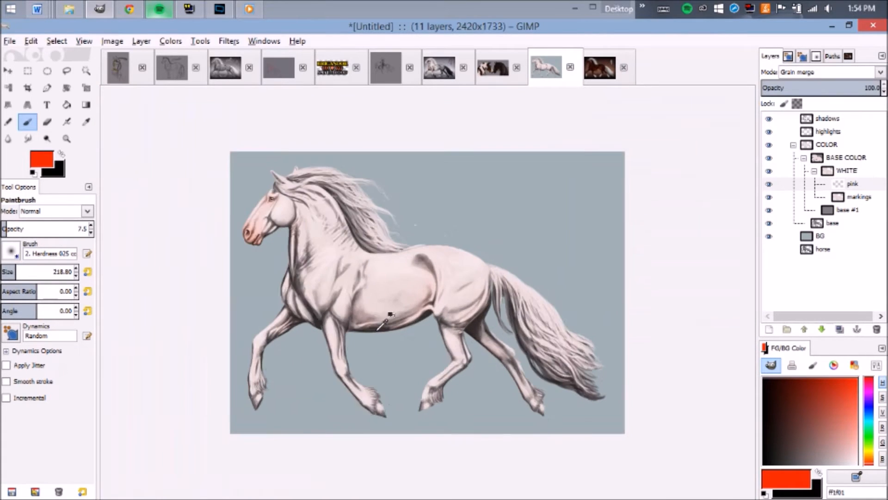
scroll(357, 365, up, 2)
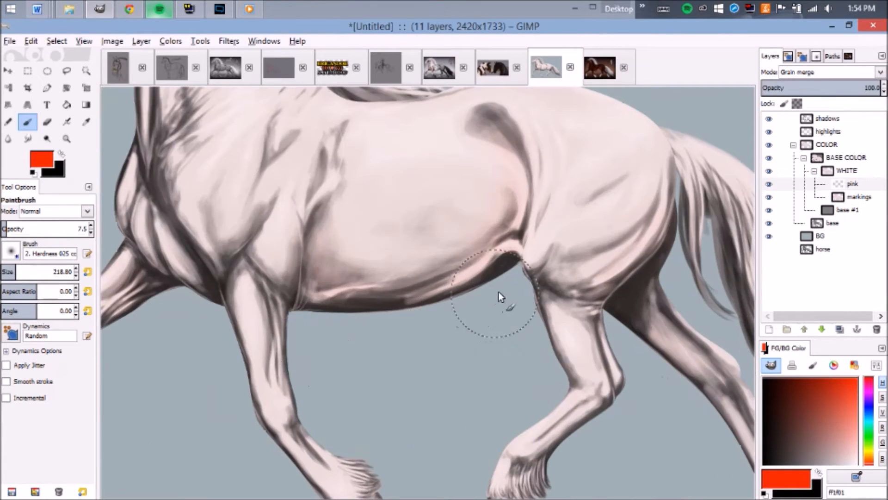
scroll(445, 285, down, 2)
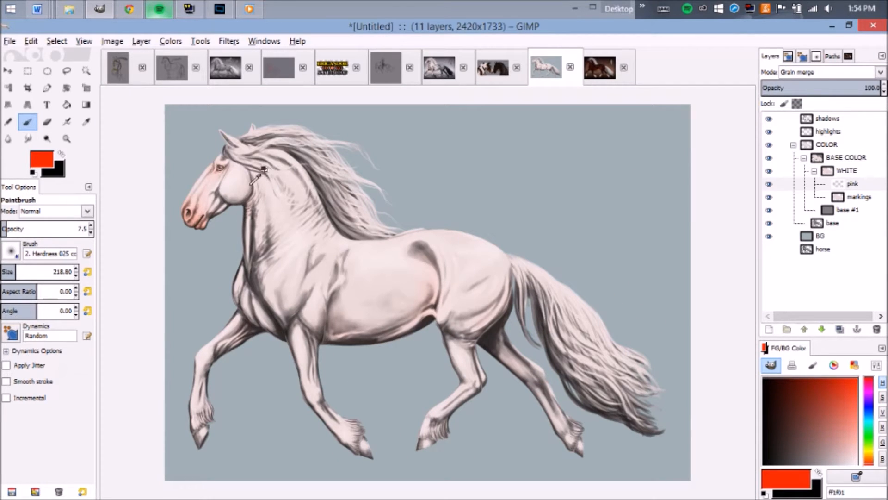
scroll(236, 167, up, 3)
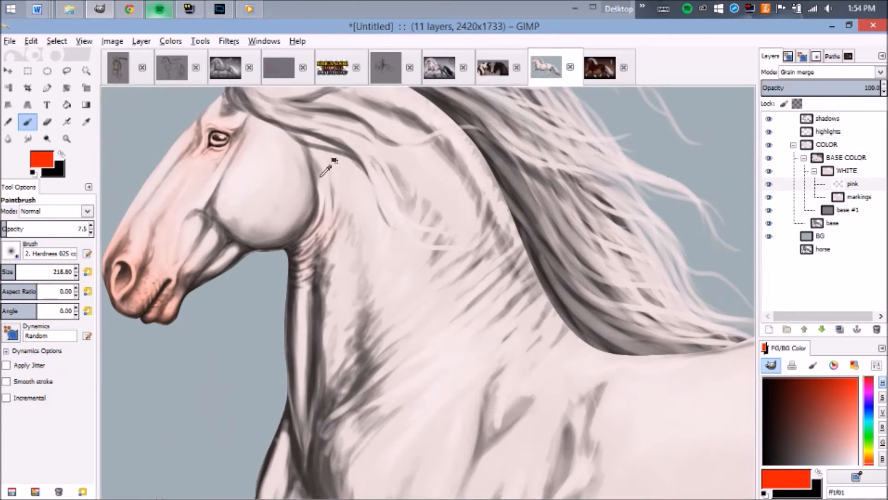
scroll(326, 168, down, 3)
scroll(452, 204, up, 1)
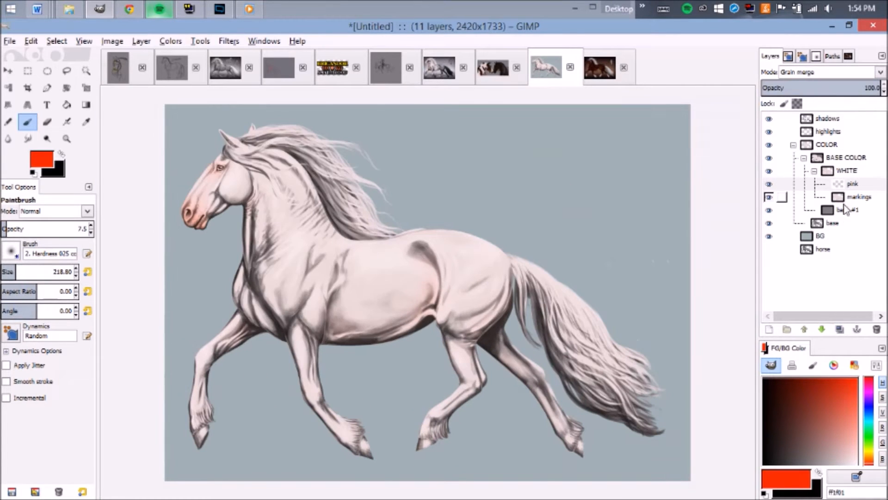
On the markings layer, sample the off-white coat colour e7dbd5 and set the Paintbrush to 2. Hardness 100, opacity 100 and size 100
click(844, 199)
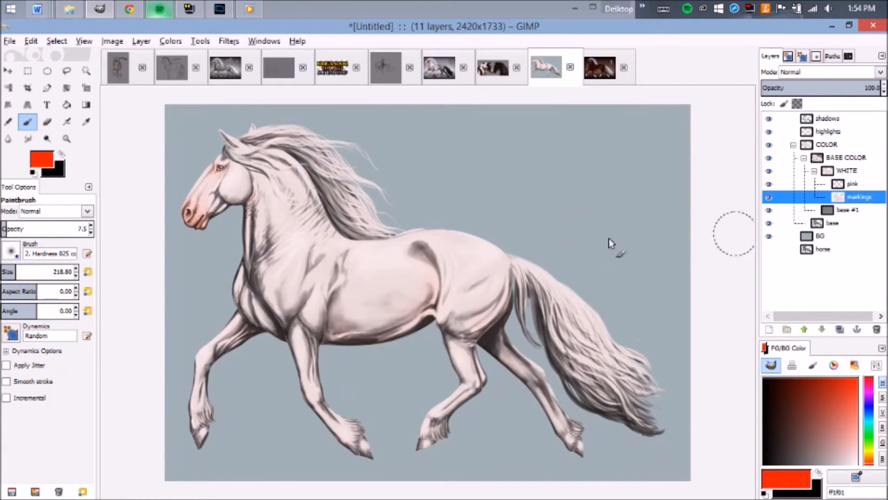
ctrl+click(361, 282)
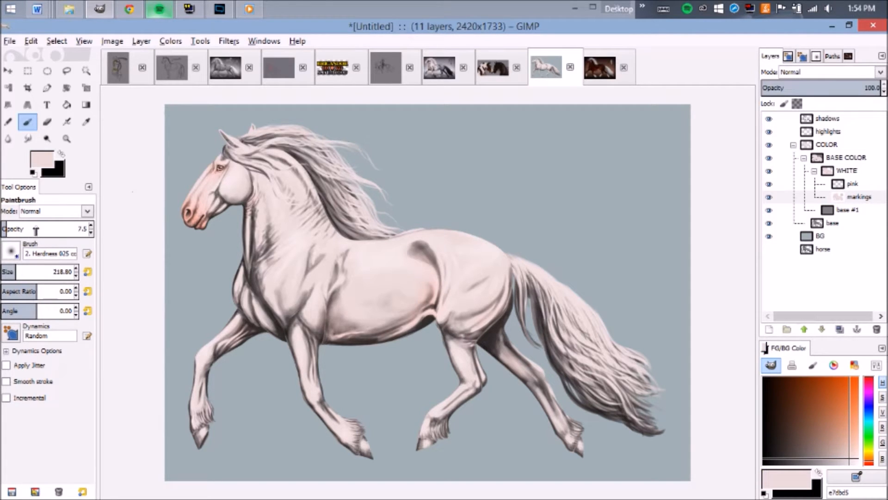
drag(35, 230, 93, 229)
click(10, 252)
double_click(29, 391)
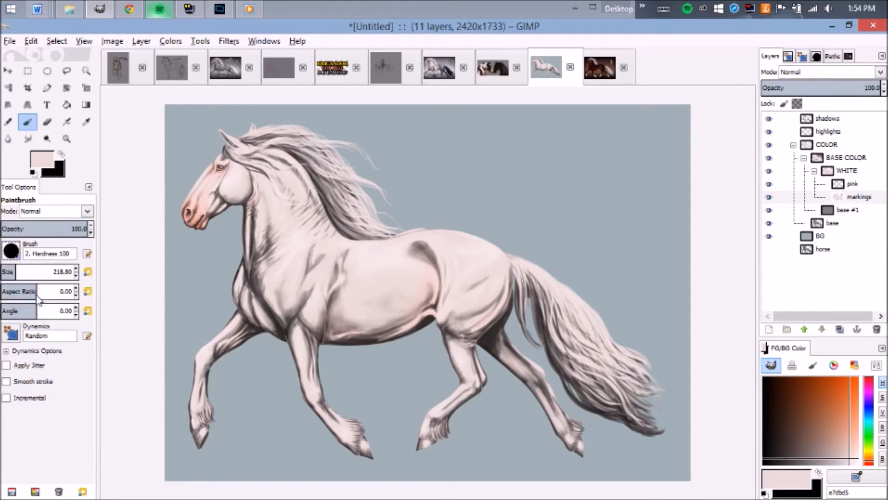
click(7, 271)
Clear the white fill from the markings layer and dab one off-white spot on the shoulder with the brush at size 134.20
drag(359, 298, 401, 297)
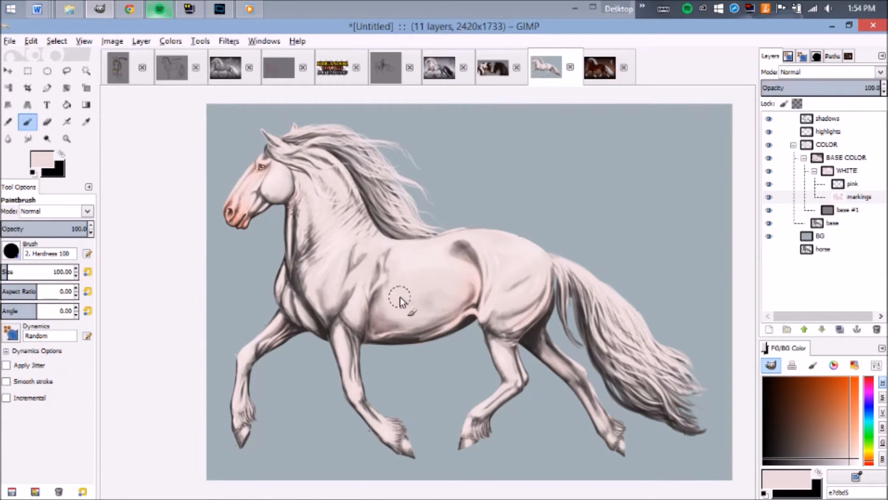
key(Delete)
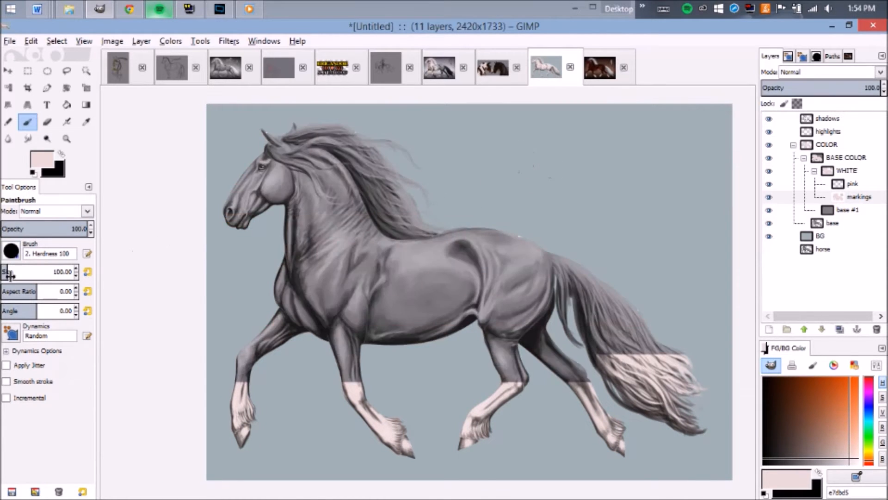
click(10, 270)
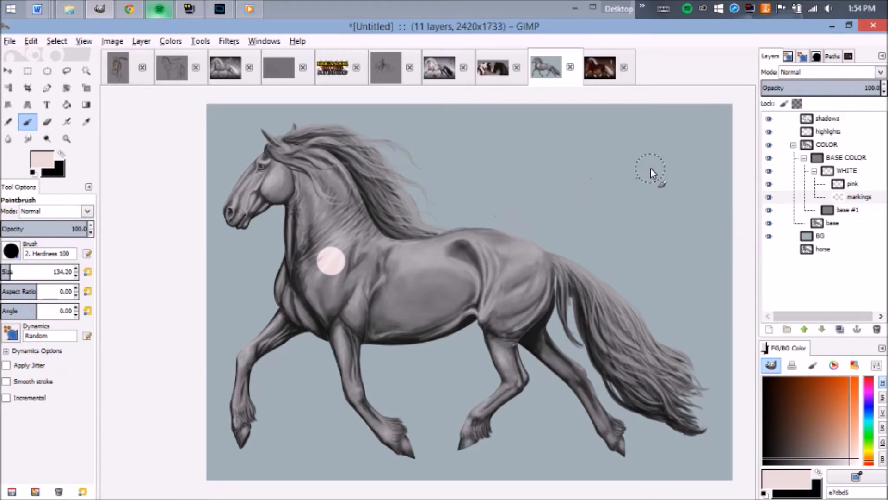
click(768, 172)
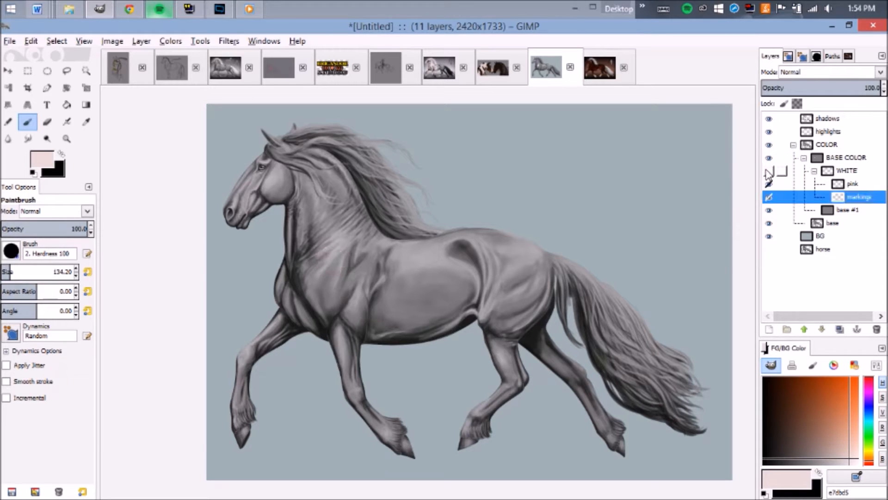
click(768, 172)
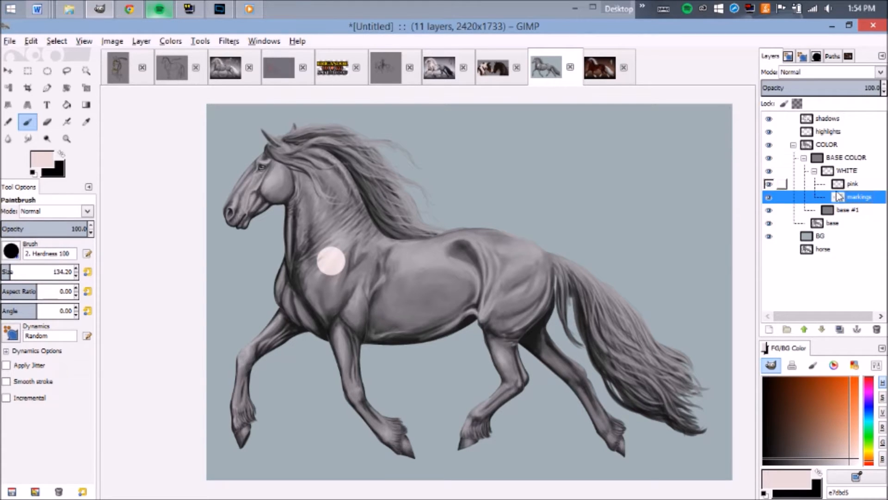
mouse_move(250, 197)
mouse_down()
mouse_move(212, 211)
mouse_move(398, 344)
mouse_up()
drag(469, 392, 520, 411)
drag(584, 432, 626, 411)
drag(632, 403, 684, 362)
key(ctrl+z)
key(ctrl+z)
key(ctrl+z)
key(ctrl+z)
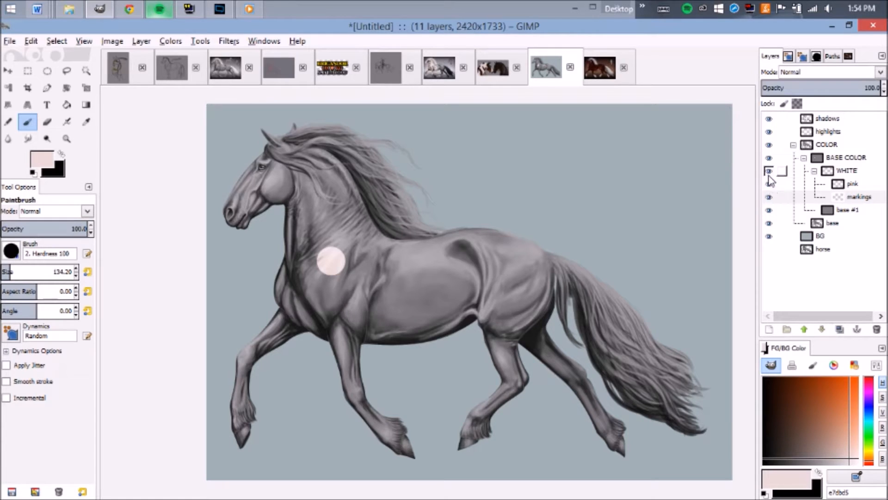
Hide the WHITE layer group and make base #1 the active layer
click(769, 170)
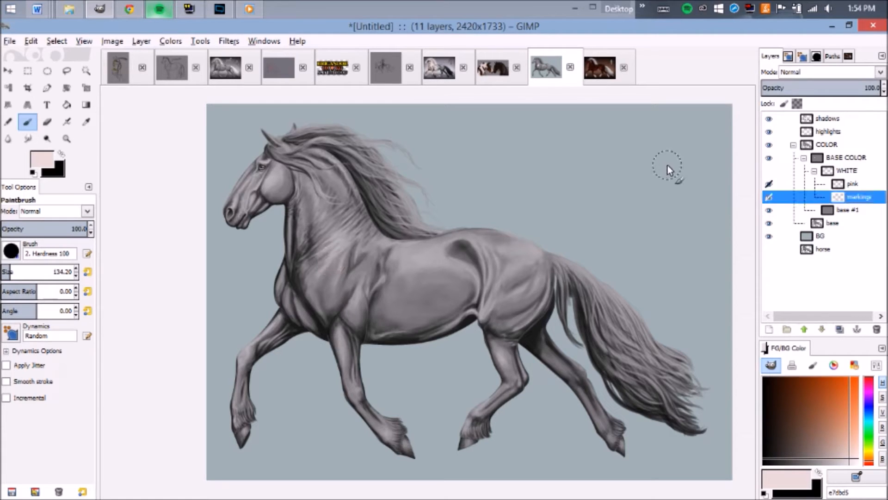
click(844, 210)
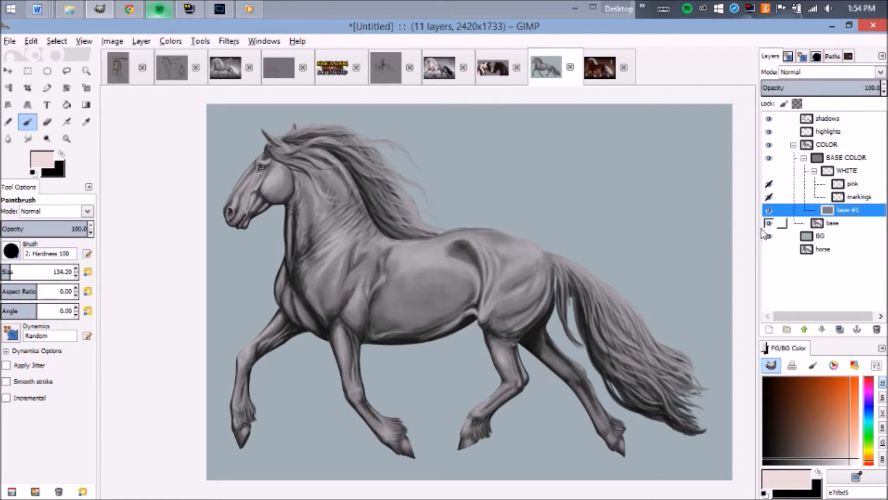
scroll(486, 191, up, 1)
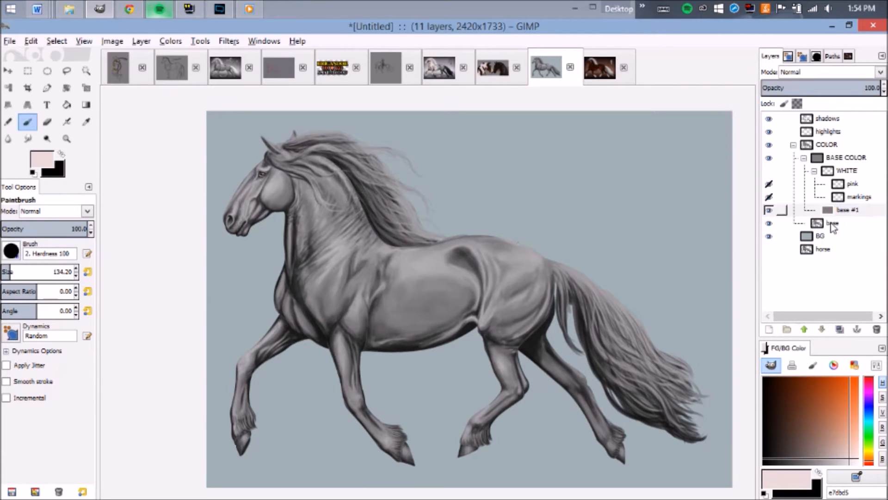
scroll(492, 252, up, 3)
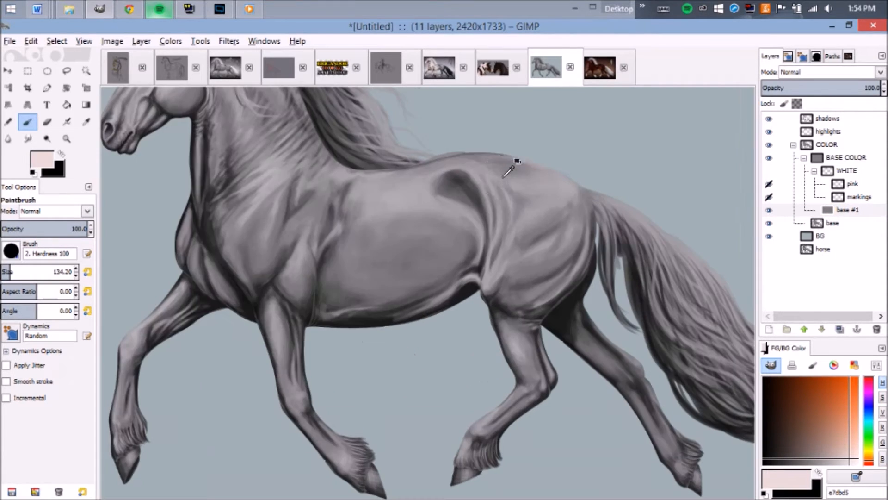
scroll(610, 187, down, 4)
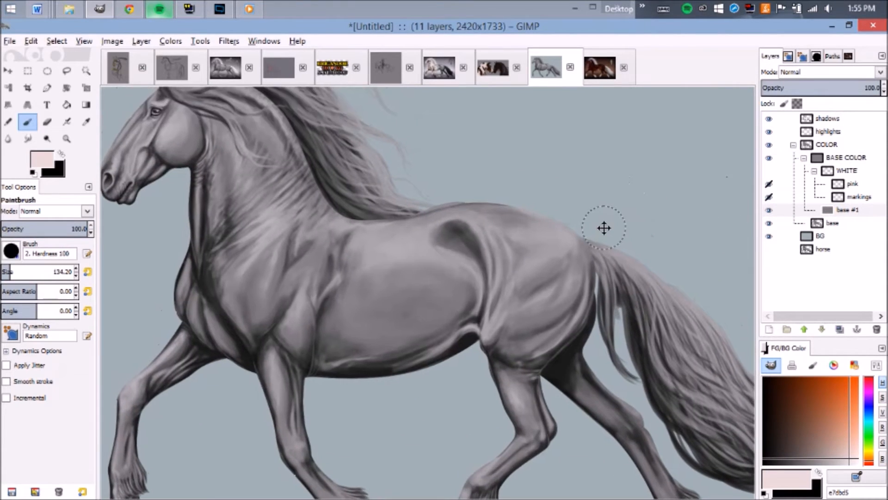
scroll(271, 224, up, 2)
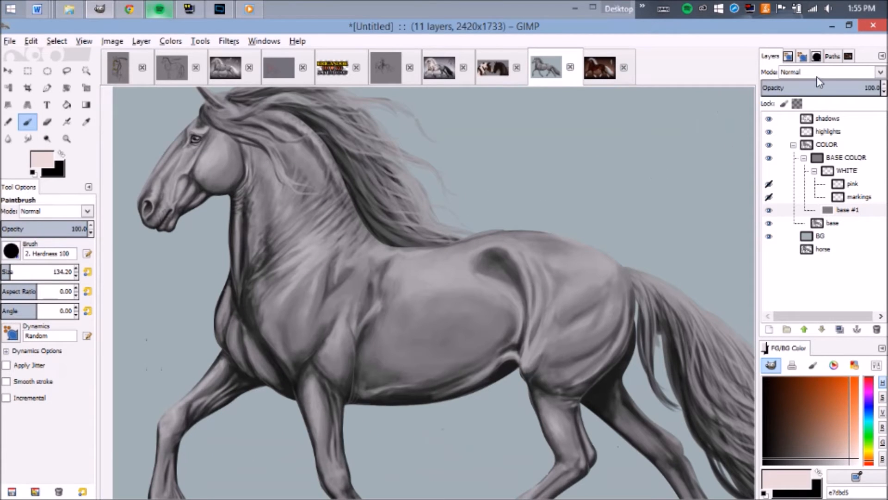
Load the saved path Unnamed #3, which outlines the tail, with the Paths tool
click(817, 56)
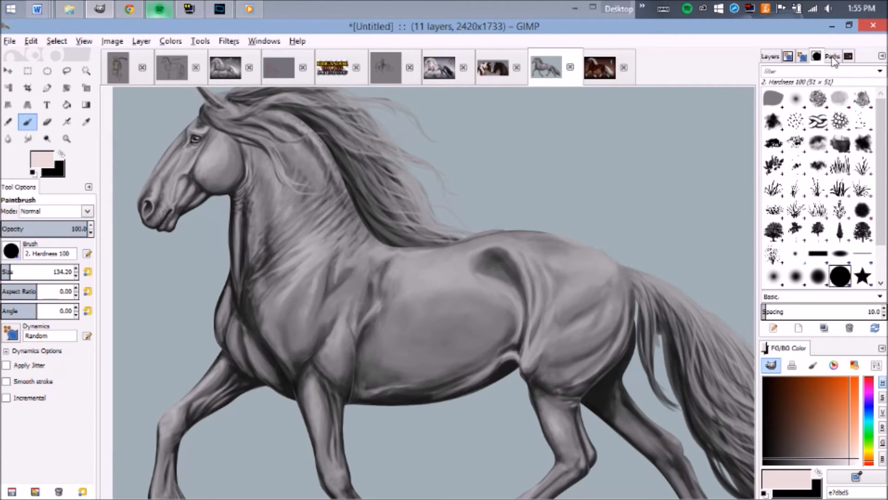
click(833, 56)
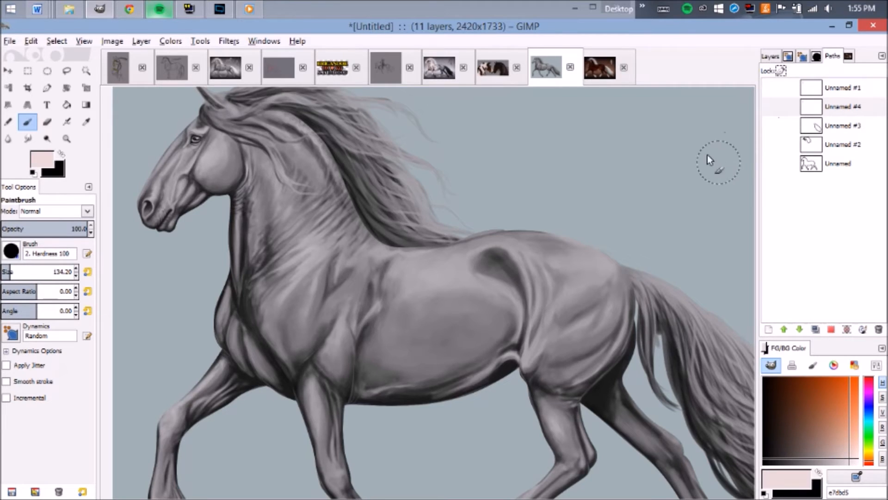
scroll(706, 155, down, 2)
scroll(431, 278, up, 1)
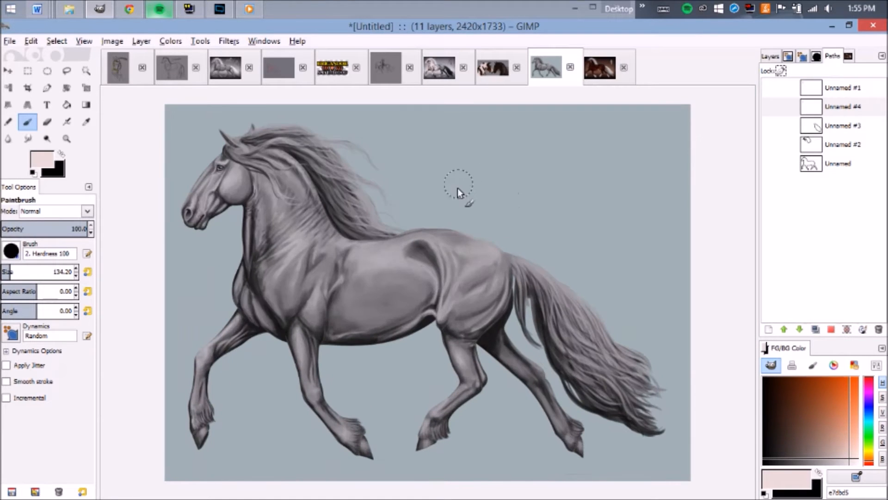
scroll(457, 188, up, 2)
double_click(842, 125)
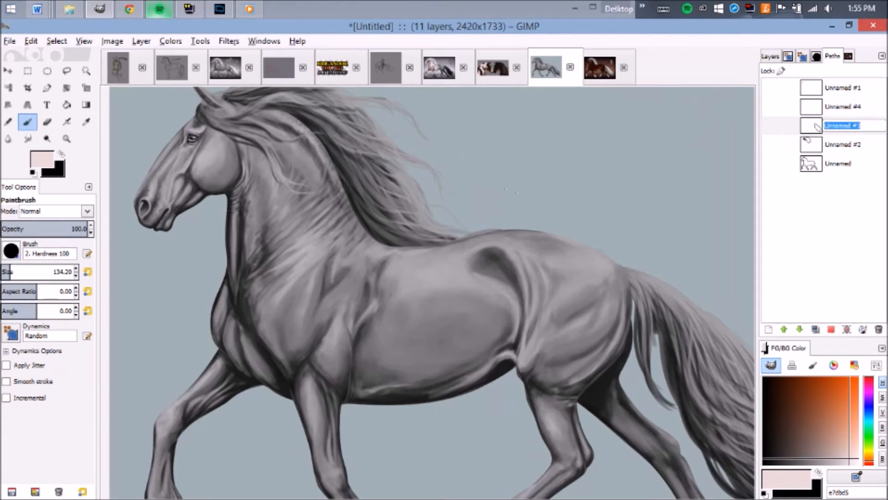
double_click(816, 125)
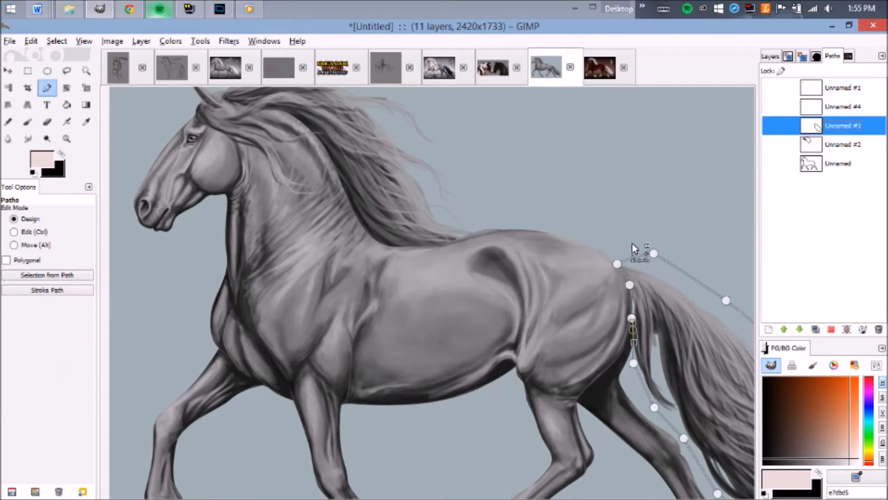
drag(632, 244, 401, 108)
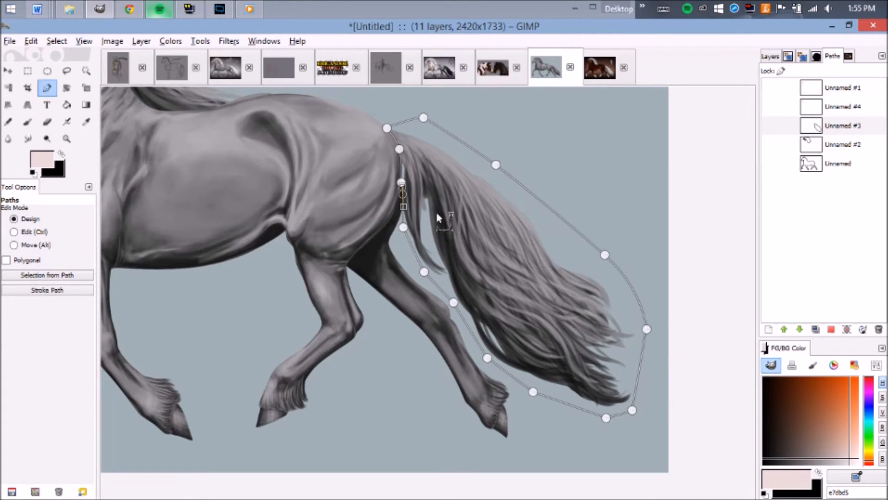
On the base layer, create a selection from the tail path and paste the copied tail as a new layer
click(770, 57)
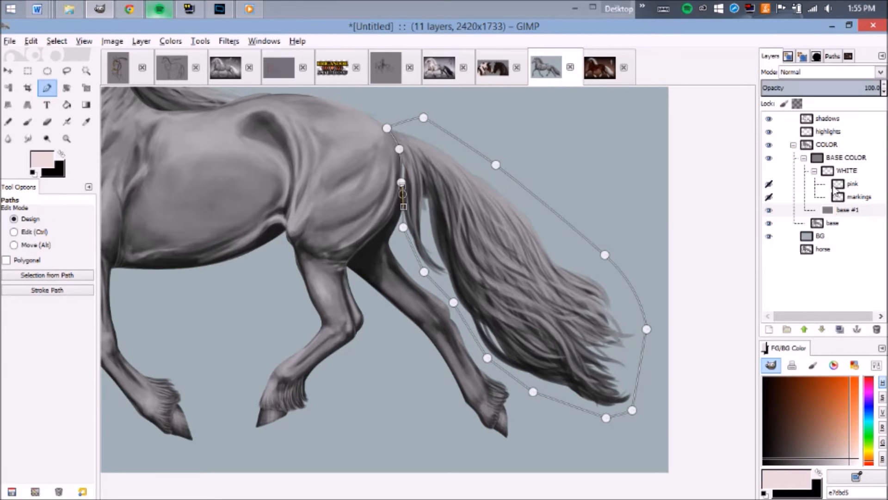
click(833, 223)
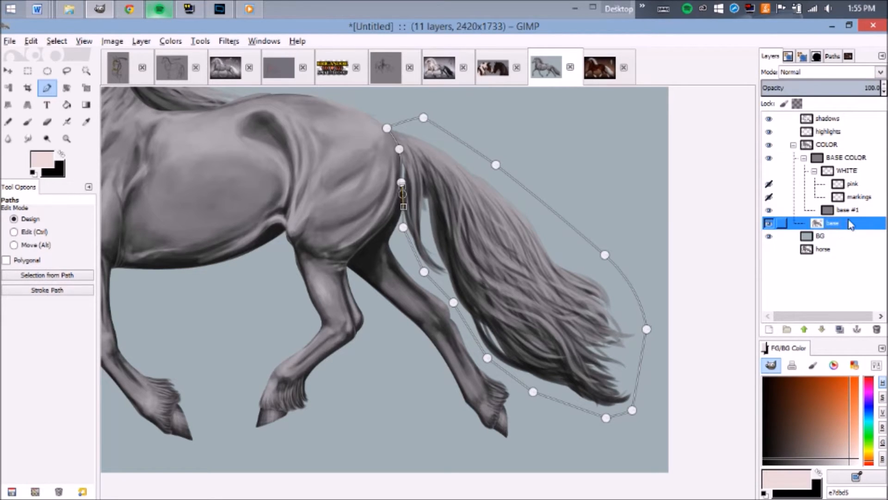
click(70, 273)
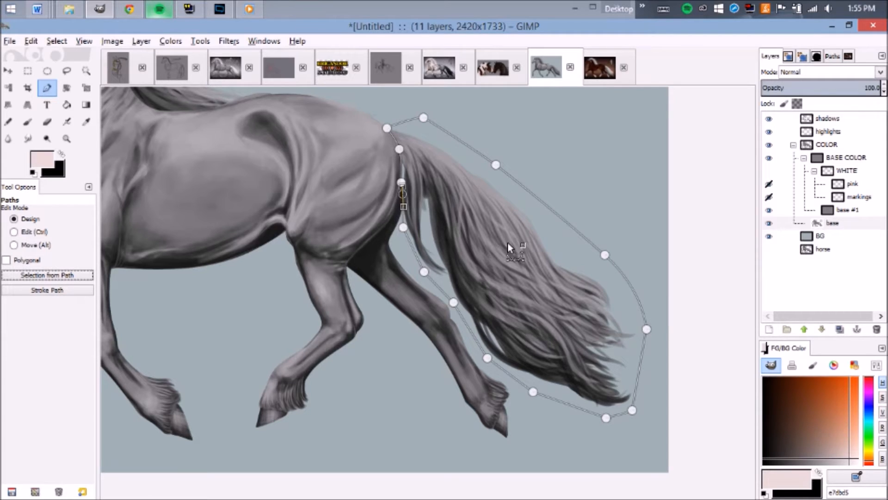
key(ctrl+v)
key(ctrl+shift+n)
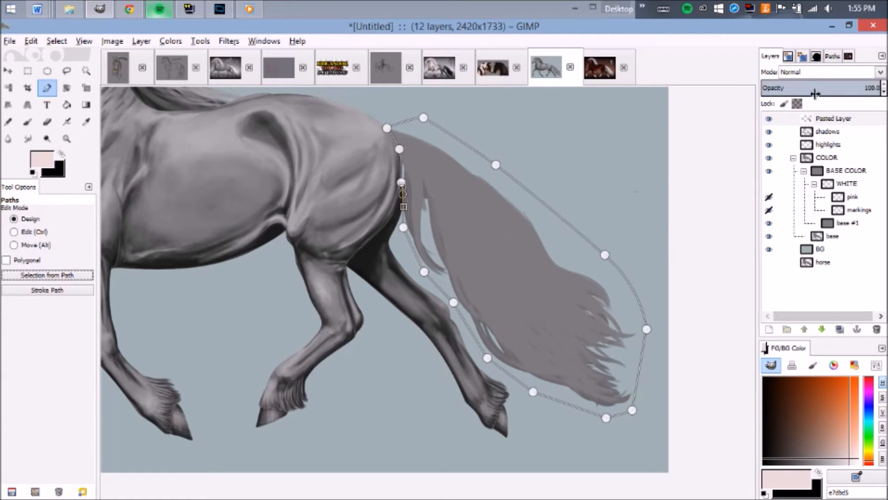
Move the pasted tail layer into the BASE COLOR group above WHITE, and activate the Airbrush tool
drag(832, 123, 841, 185)
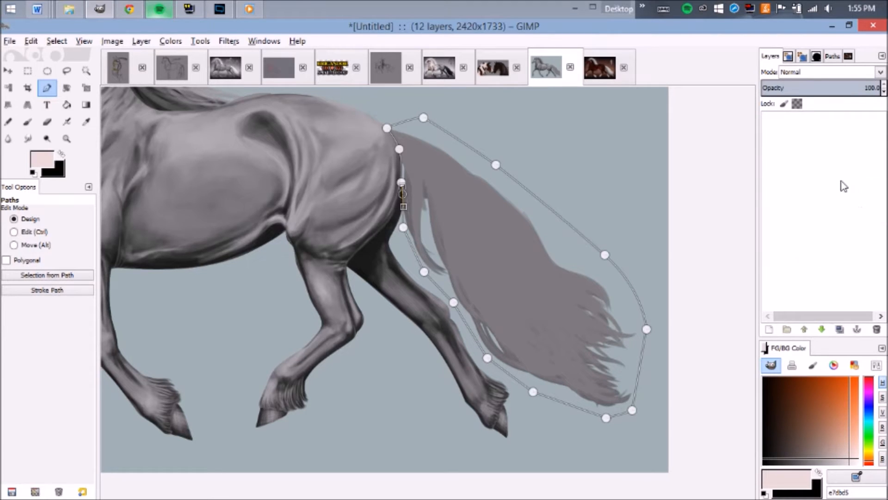
click(66, 121)
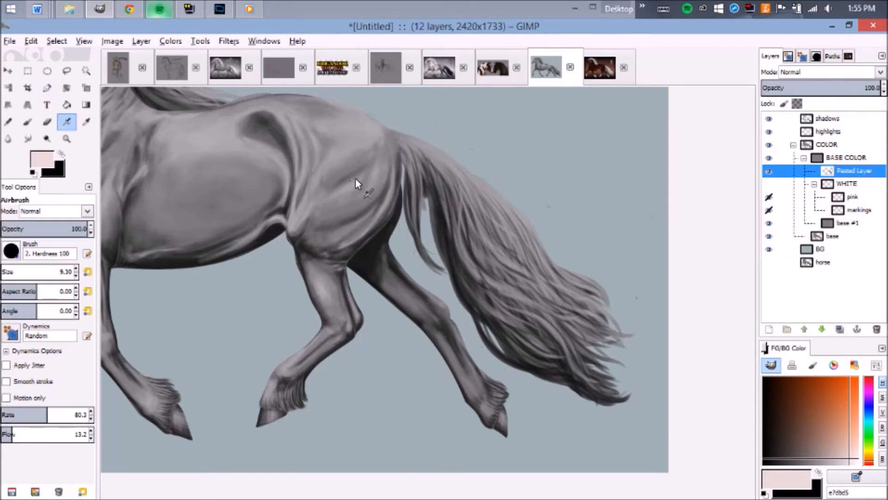
drag(379, 178, 450, 241)
scroll(450, 240, down, 1)
scroll(324, 194, up, 1)
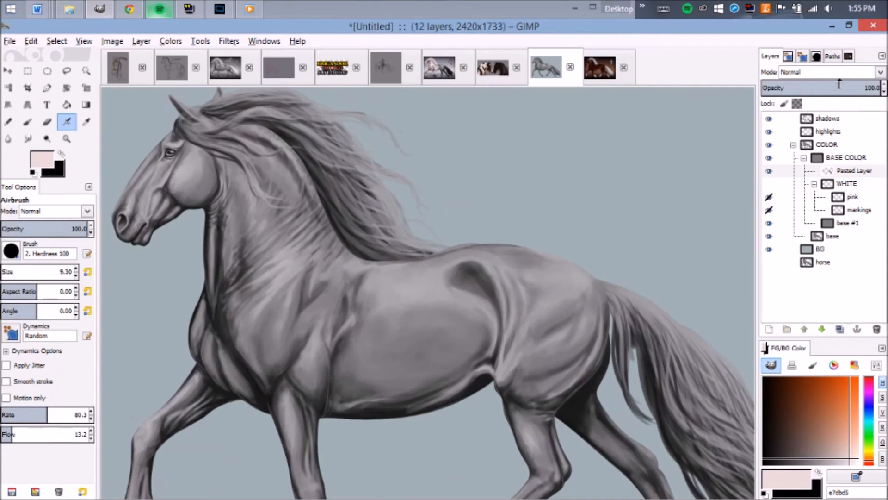
Load the saved path Unnamed #2, which outlines the mane, with the Paths tool
click(832, 56)
double_click(821, 145)
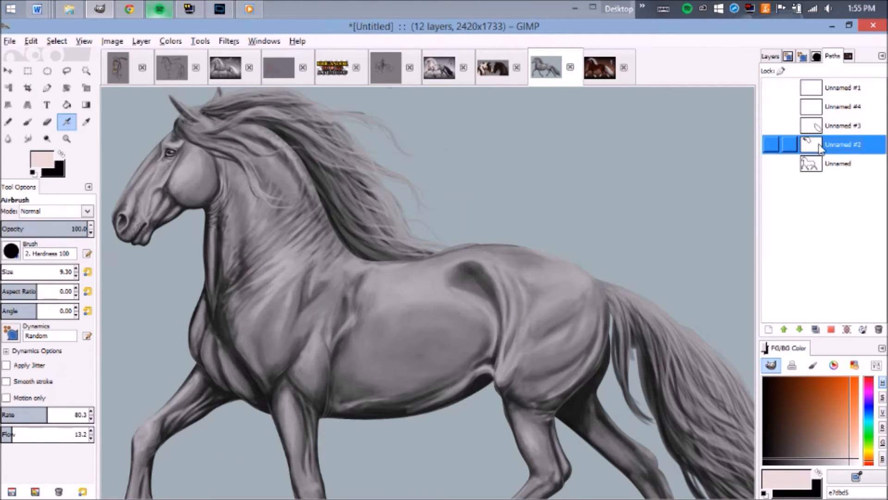
click(770, 56)
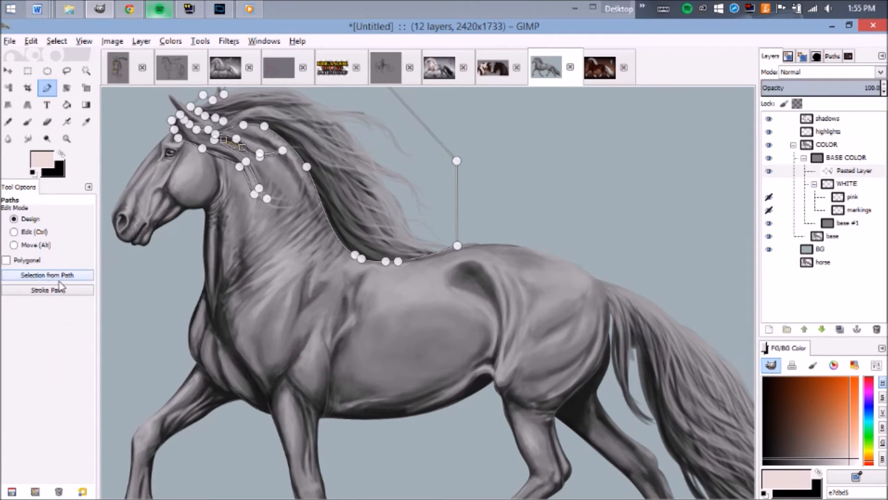
On the base layer, create a selection from the mane path and paste the copied mane as a new layer
click(822, 235)
click(30, 277)
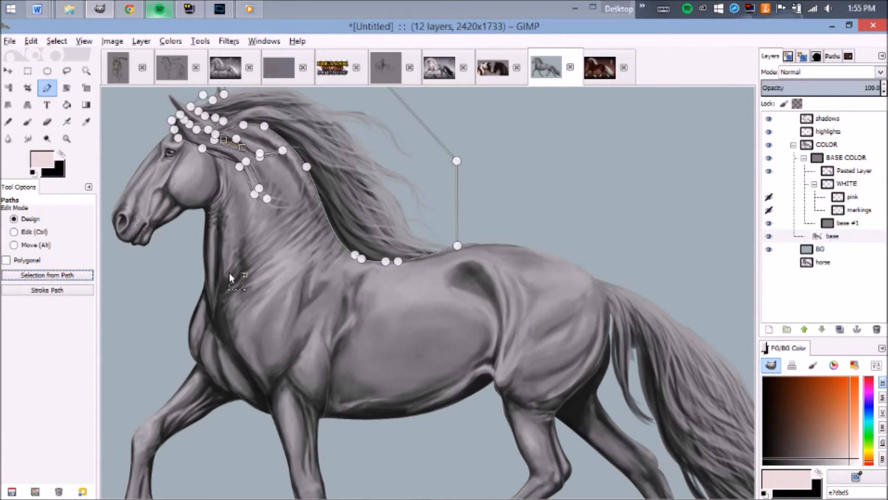
key(ctrl+v)
key(shift+ctrl+n)
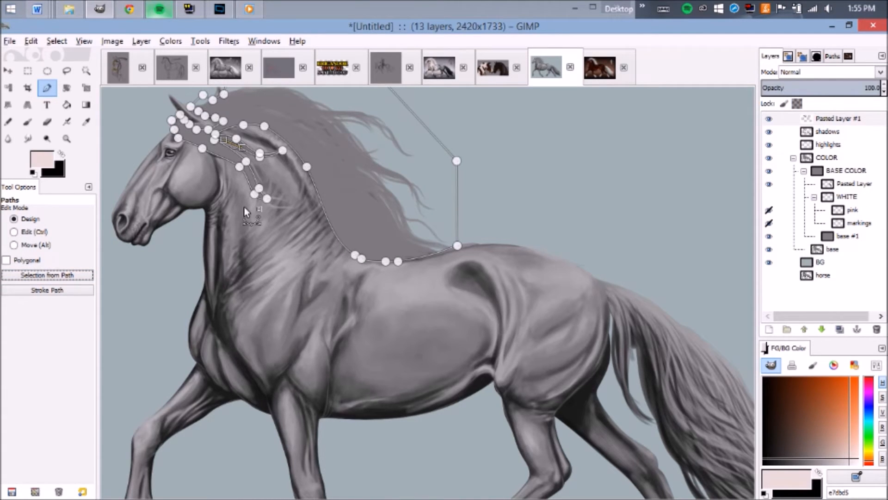
scroll(244, 206, up, 1)
scroll(319, 196, up, 1)
key(a)
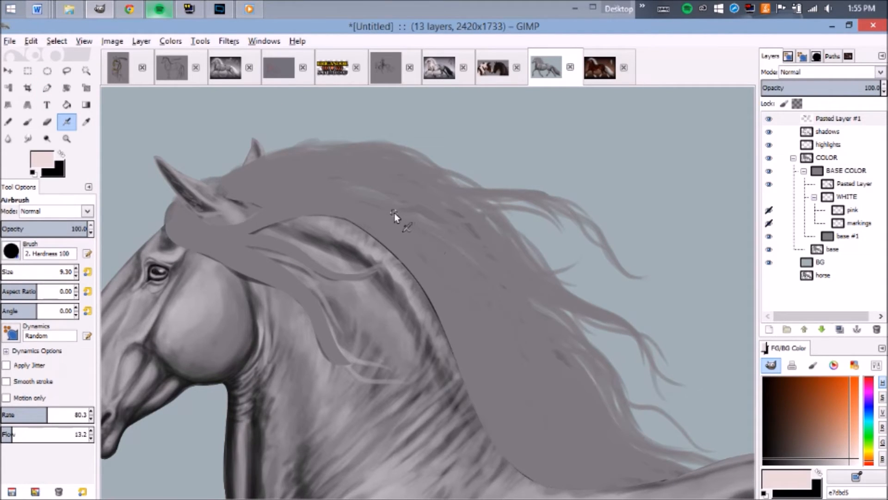
Move the pasted mane layer into the BASE COLOR group beneath the tail layer and merge the tail down into it
scroll(374, 215, down, 2)
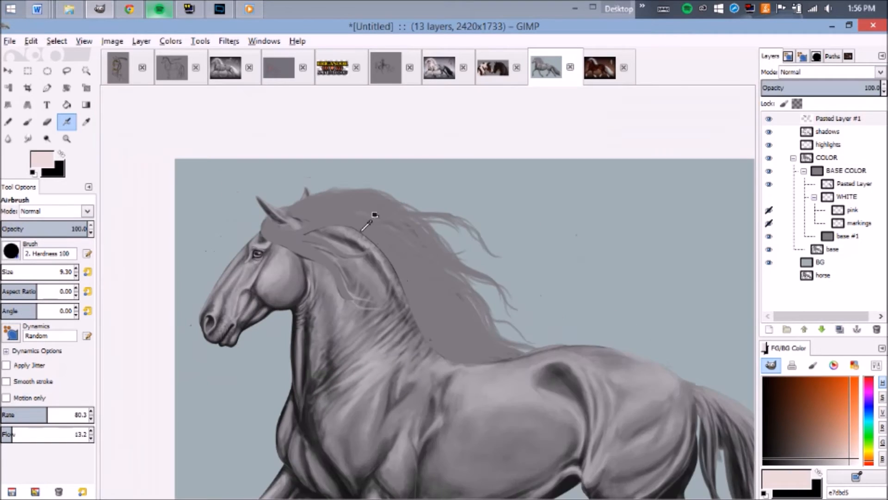
drag(361, 231, 306, 173)
scroll(319, 187, up, 1)
drag(219, 164, 238, 182)
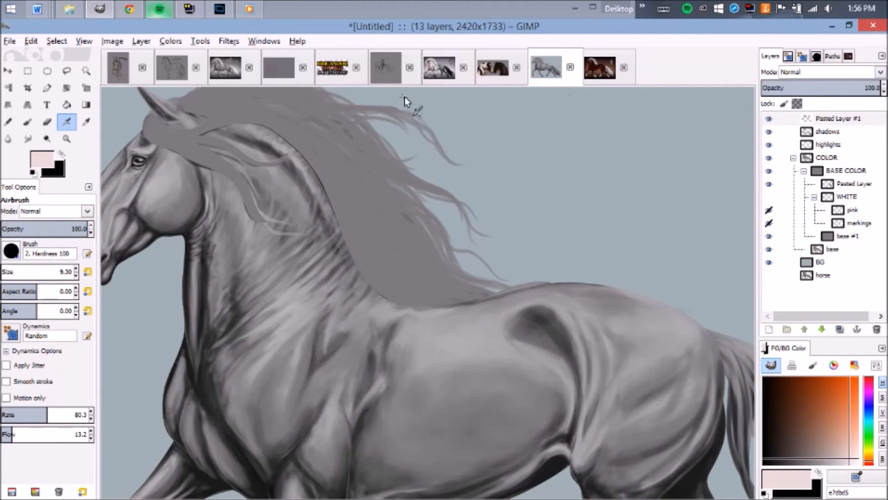
drag(832, 120, 862, 183)
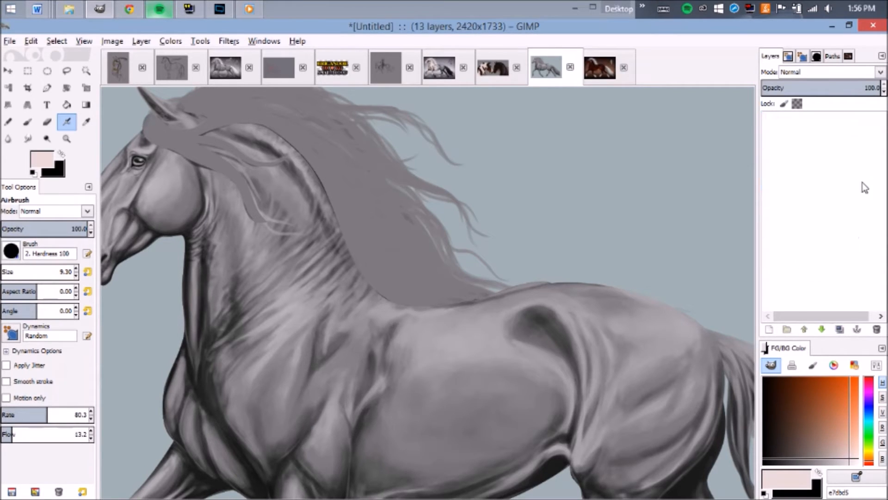
click(852, 170)
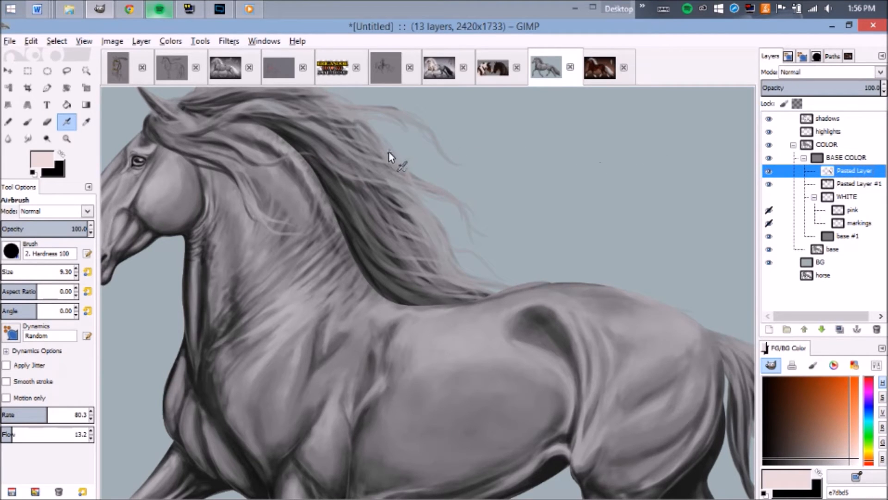
key(ctrl+m)
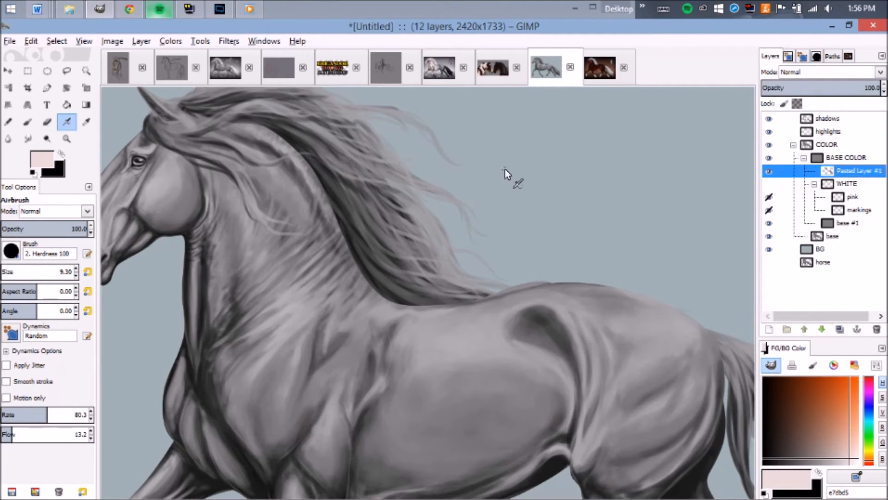
Try the saved eye path Unnamed #4, and load the eye outline Unnamed #1 in its place
scroll(504, 170, down, 2)
scroll(501, 174, up, 1)
click(832, 56)
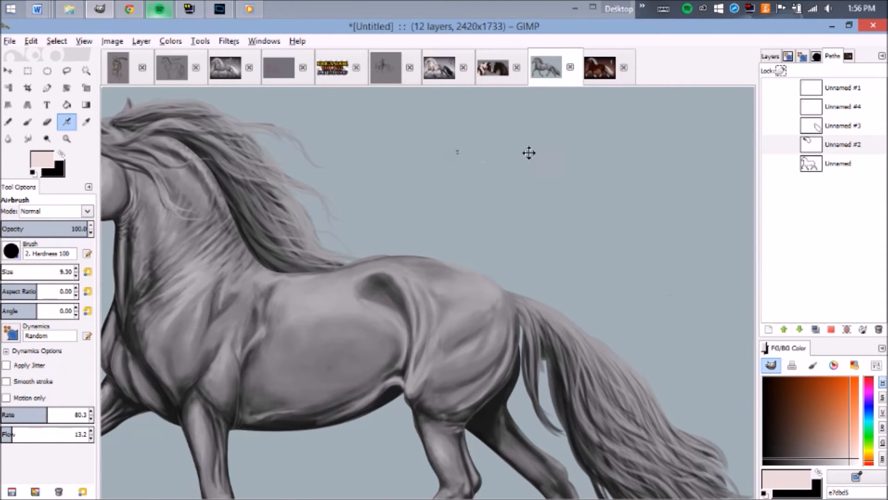
drag(465, 155, 689, 156)
double_click(815, 108)
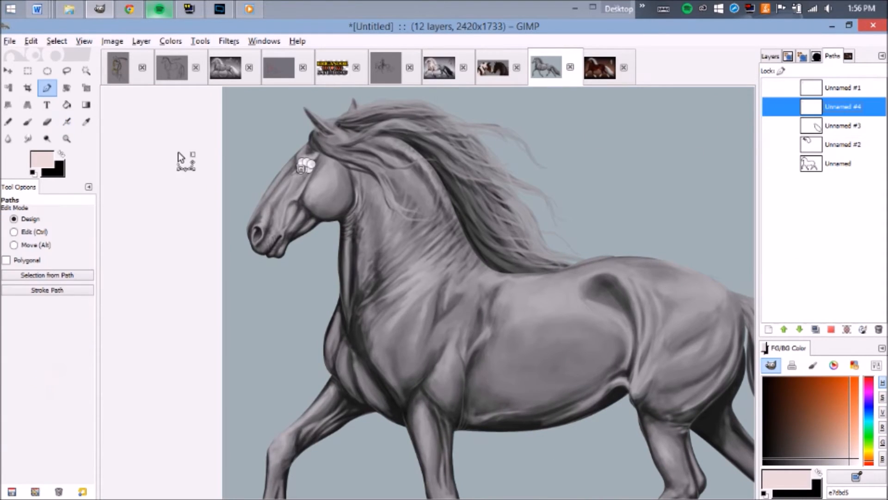
scroll(179, 155, up, 5)
drag(529, 182, 259, 164)
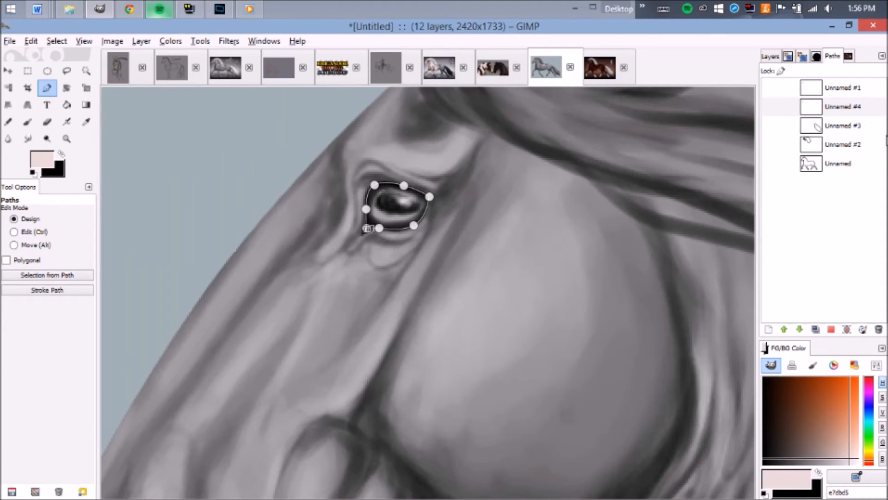
click(812, 82)
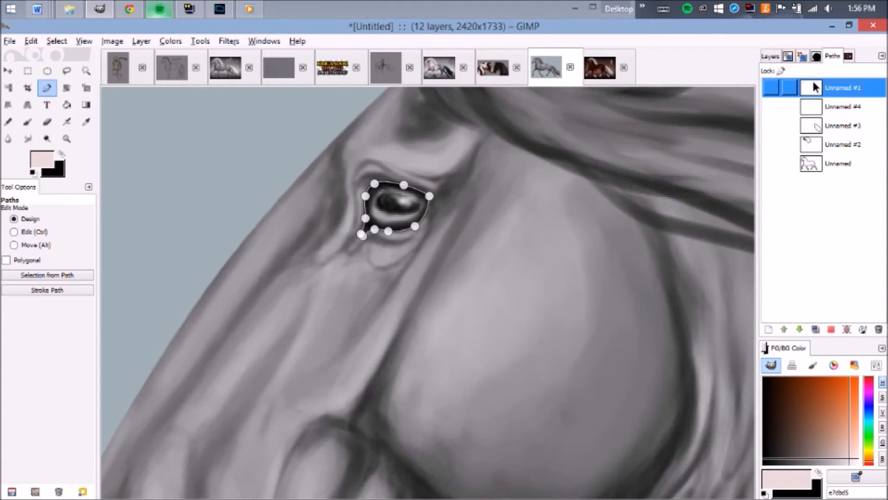
click(774, 54)
On the base layer, create a selection from the eye path and paste the copied eye as a new layer
drag(617, 230, 519, 191)
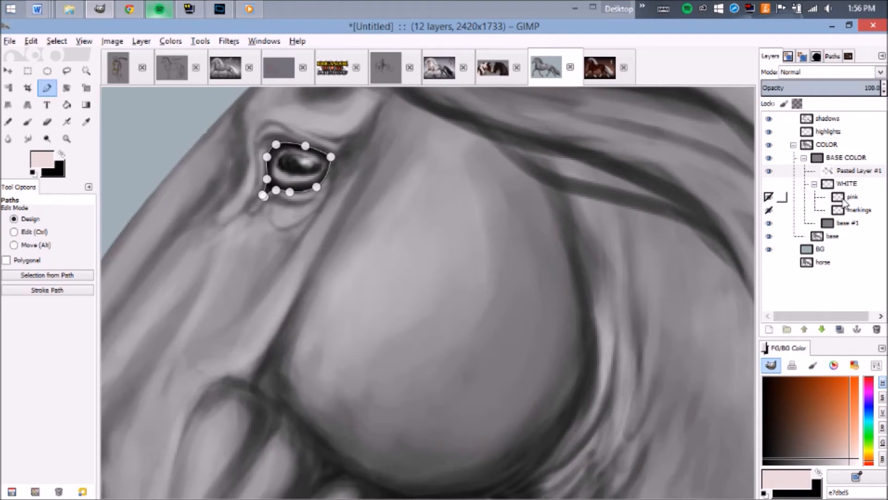
click(831, 235)
click(60, 274)
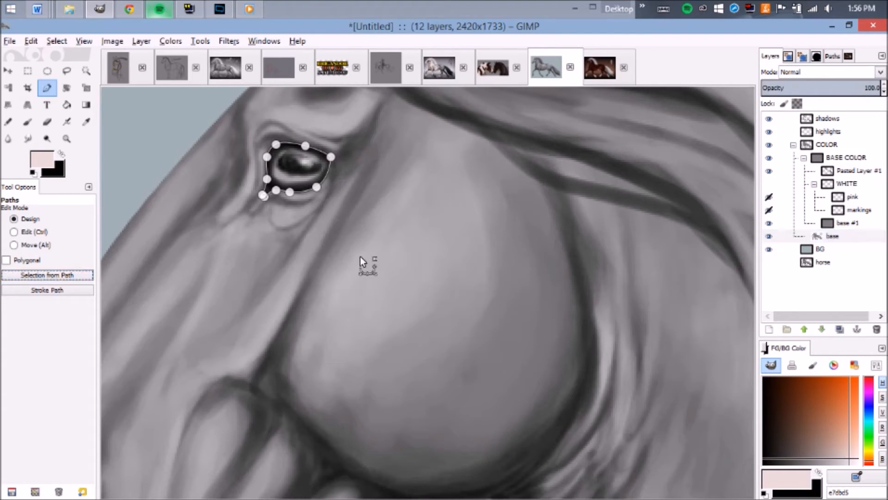
key(ctrl+v)
key(ctrl+shift+n)
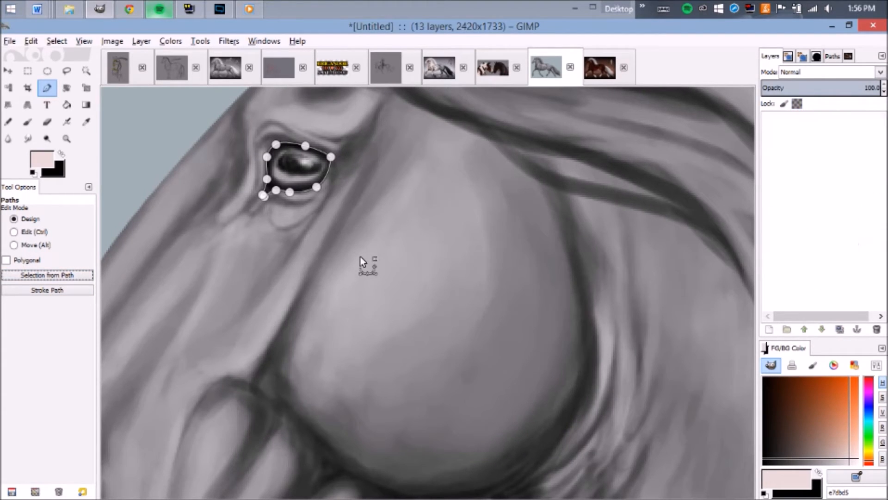
Rename the pasted eye layer "eye" and move it to the top of the BASE COLOR group
key(a)
double_click(832, 119)
text(eye)
key(Return)
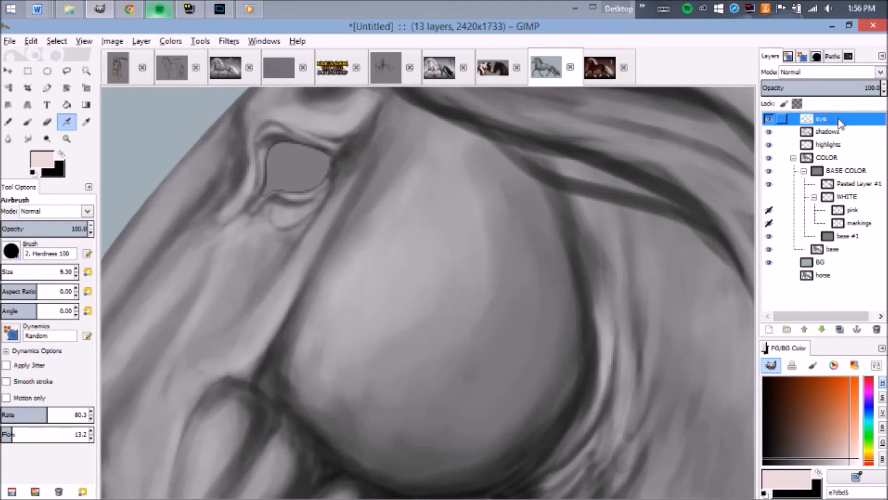
drag(852, 121, 844, 175)
Rename the merged mane and tail layer "hair"
double_click(858, 184)
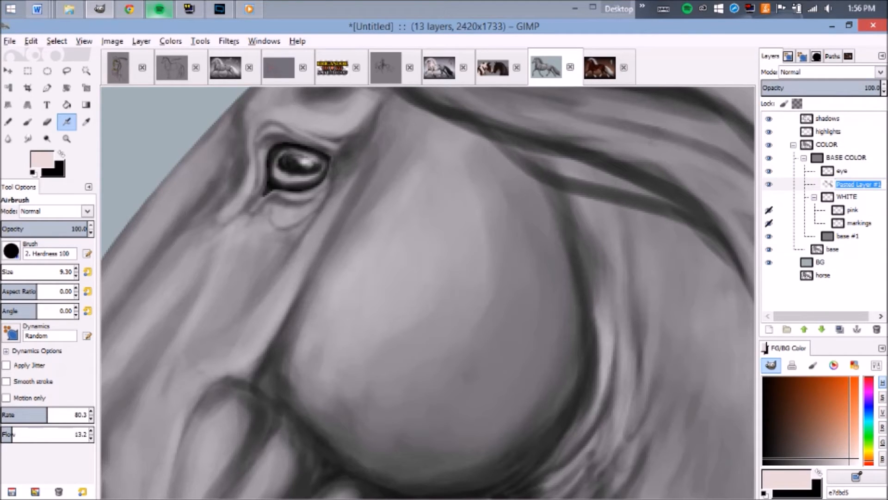
text(hal)
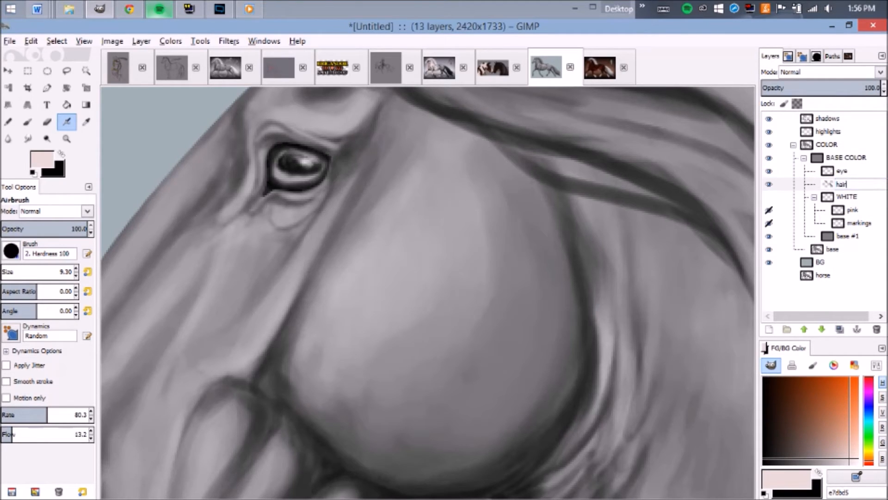
text(r)
key(Return)
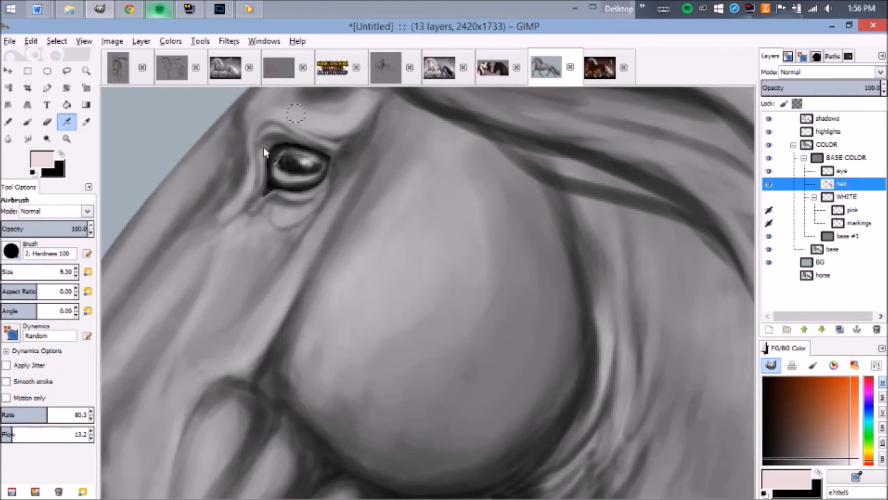
Preview Colorize on the hair layer to check its coverage of the mane and tail, and cancel it
scroll(386, 210, up, 2)
scroll(468, 198, down, 5)
scroll(490, 218, up, 2)
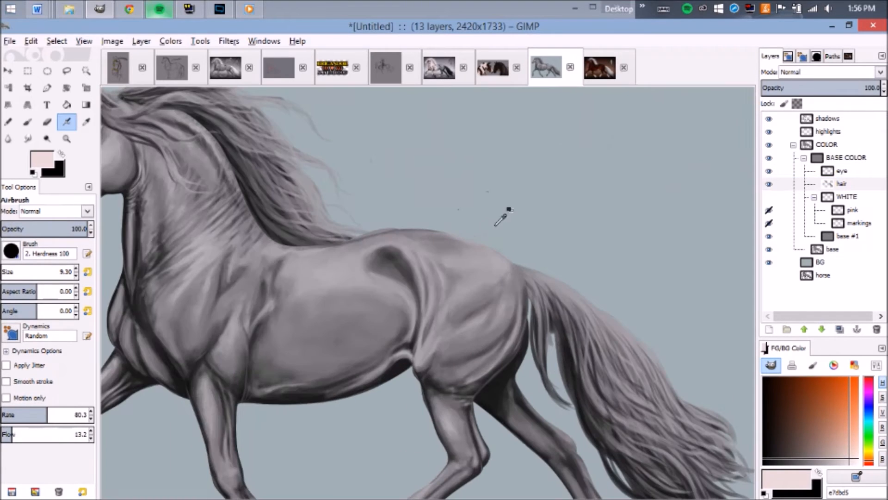
click(141, 40)
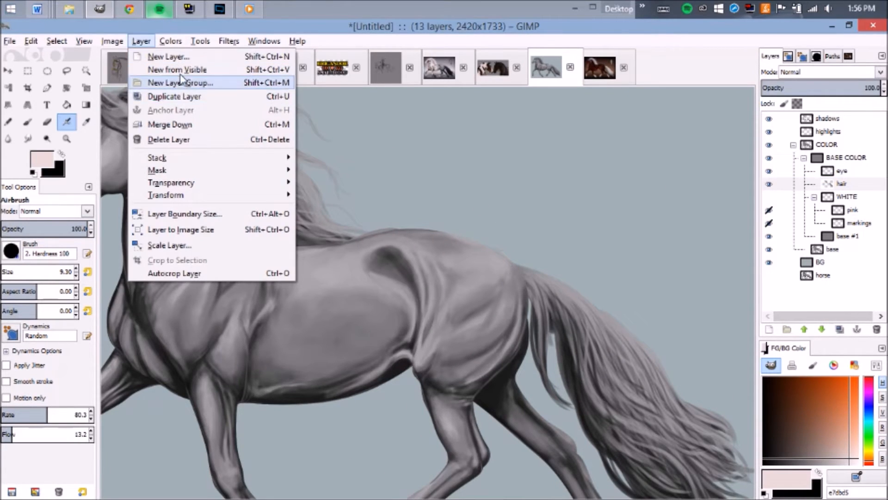
mouse_move(170, 41)
click(191, 84)
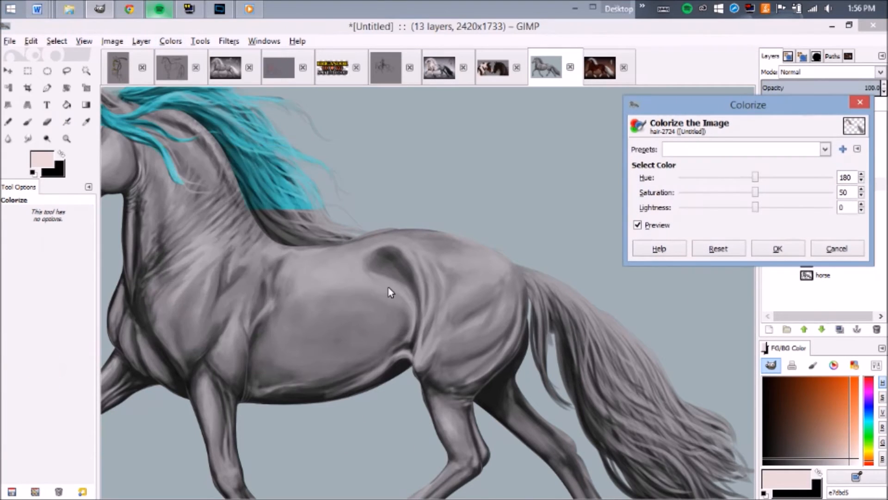
scroll(388, 286, down, 2)
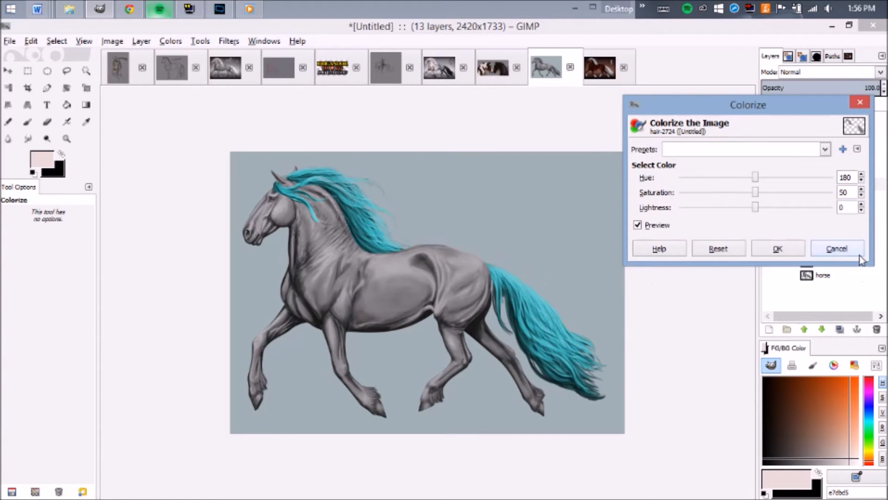
click(853, 255)
scroll(439, 240, up, 3)
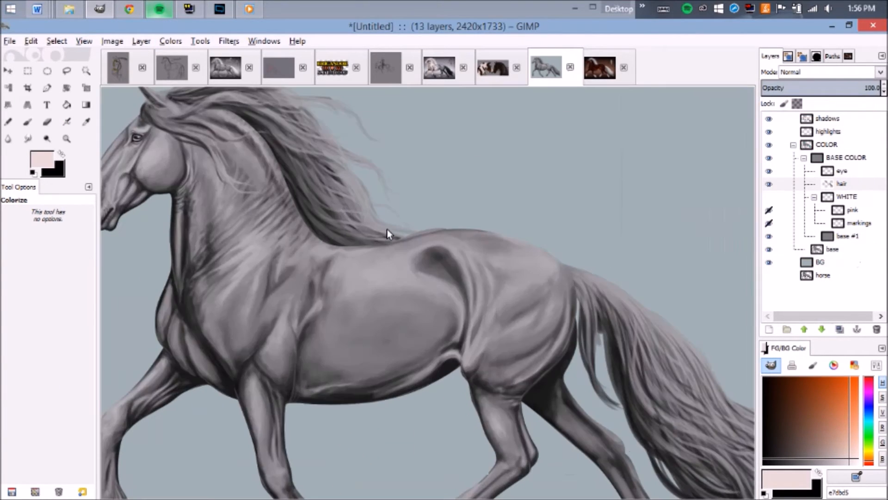
Create a layer group named HAIR inside BASE COLOR and place the hair layer in it
scroll(447, 206, up, 1)
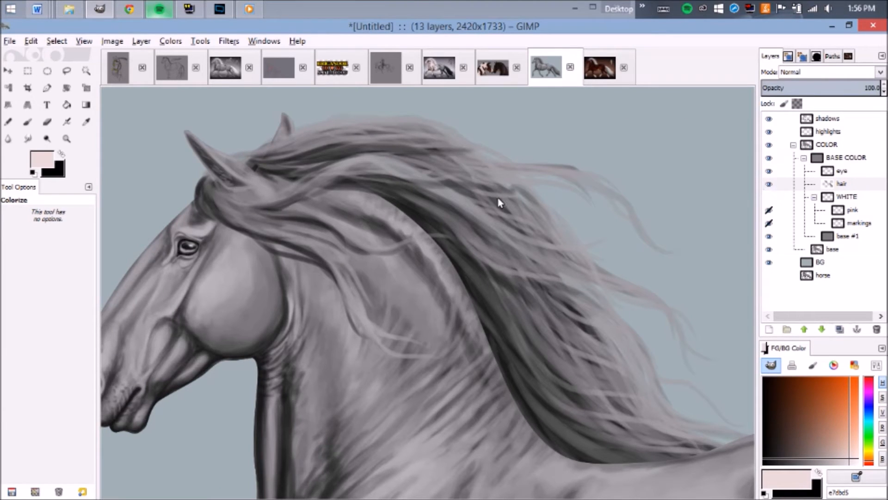
drag(525, 327, 372, 135)
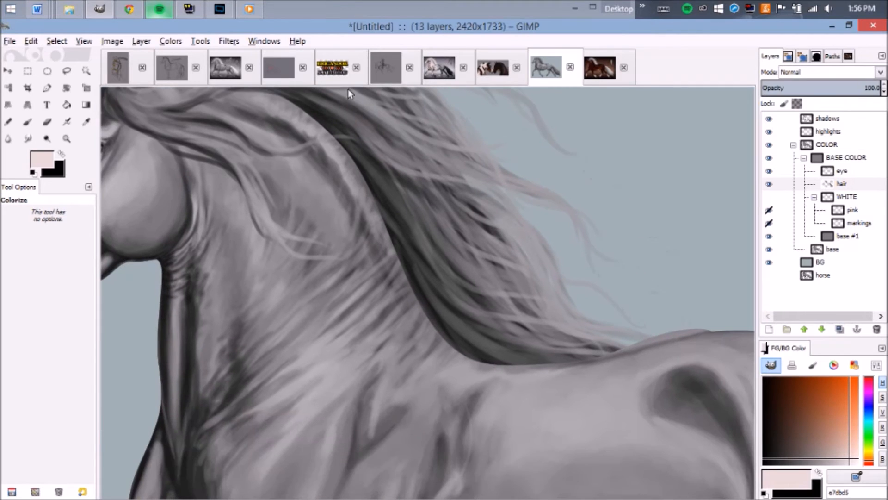
click(141, 40)
click(166, 79)
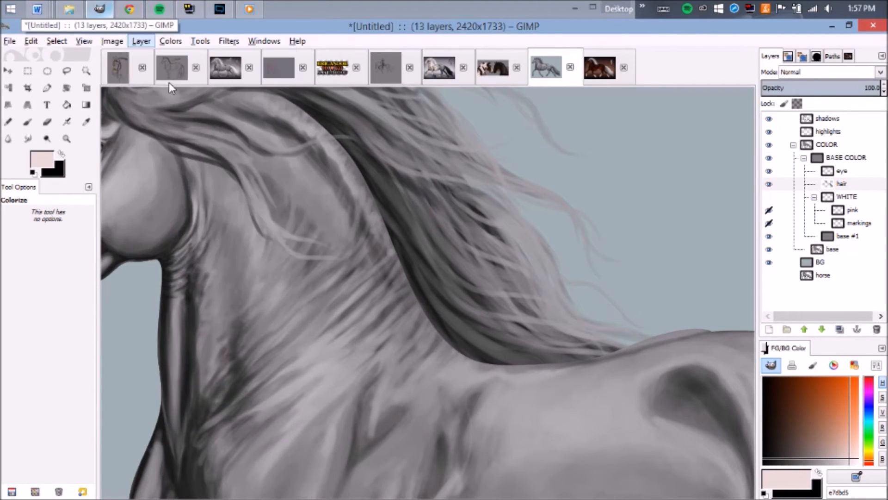
drag(849, 198, 856, 187)
click(855, 185)
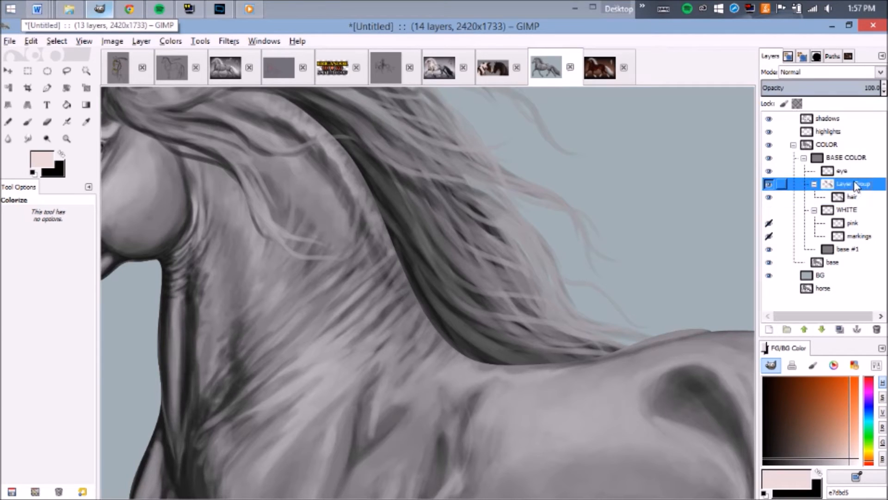
double_click(855, 185)
text(HA)
key(Return)
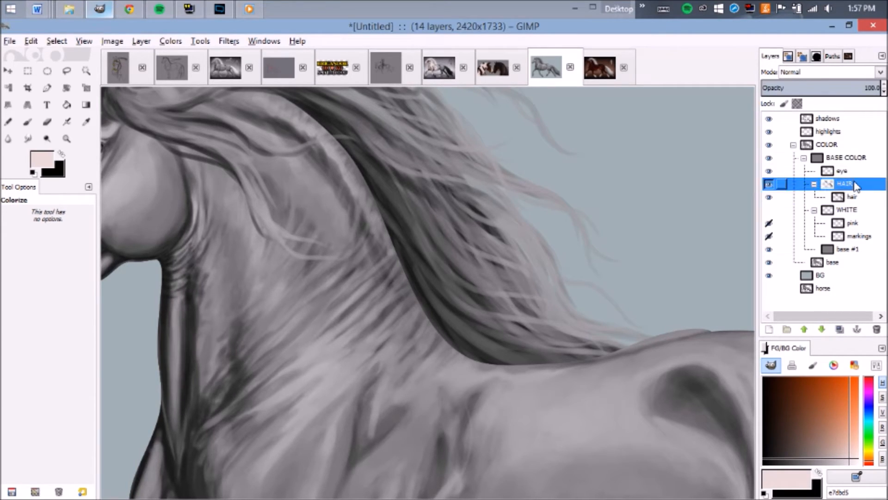
Rename the hair layer inside the HAIR group "hair base"
key(Down)
key(Return)
key(Right)
text(bas)
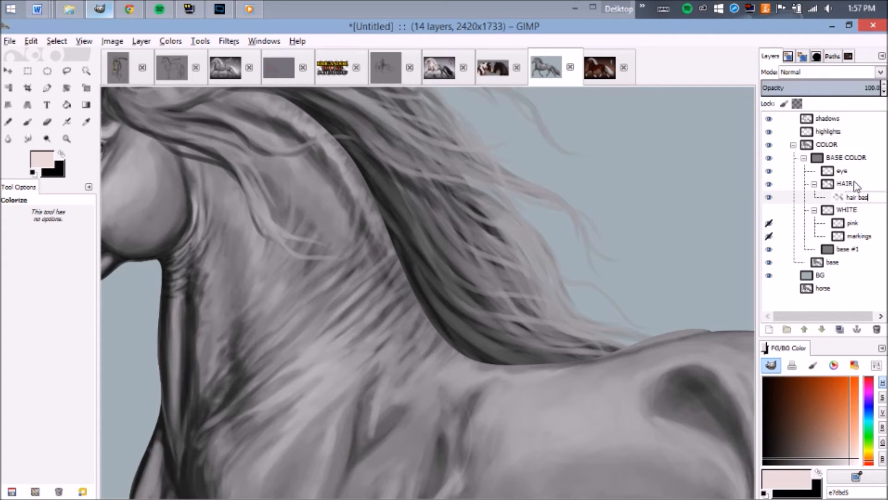
text(e)
key(Return)
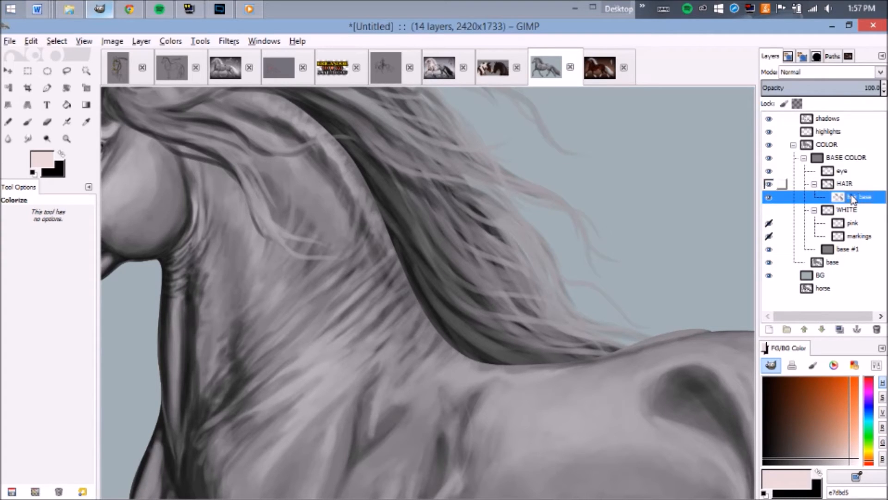
Duplicate the hair base layer and name the copy "hair color"
right_click(852, 202)
key(Escape)
key(shift+ctrl+d)
double_click(852, 199)
text(hair color)
key(Return)
Set the blend mode of the hair color layer to Grain merge
mouse_move(831, 141)
click(828, 72)
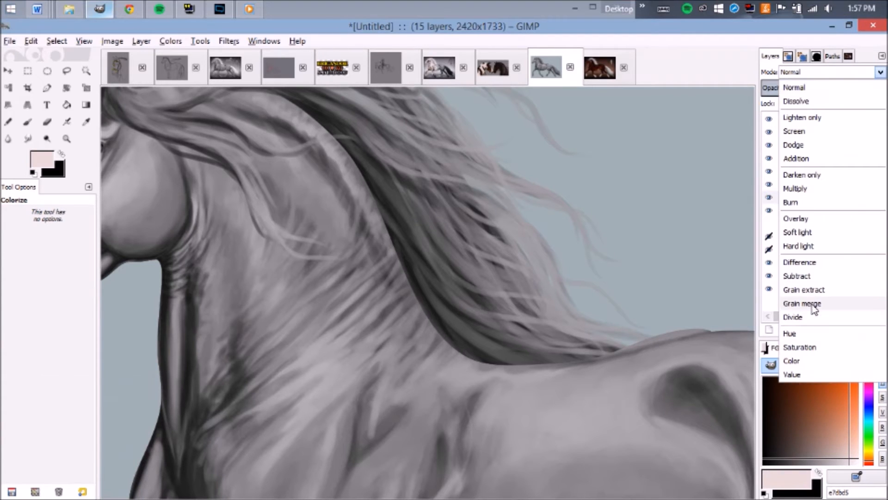
click(800, 302)
Sample a mid grey from the mane and paint over the mane and tail on the hair color layer with a large hard Paintbrush, size 172.90
scroll(471, 296, up, 2)
key(p)
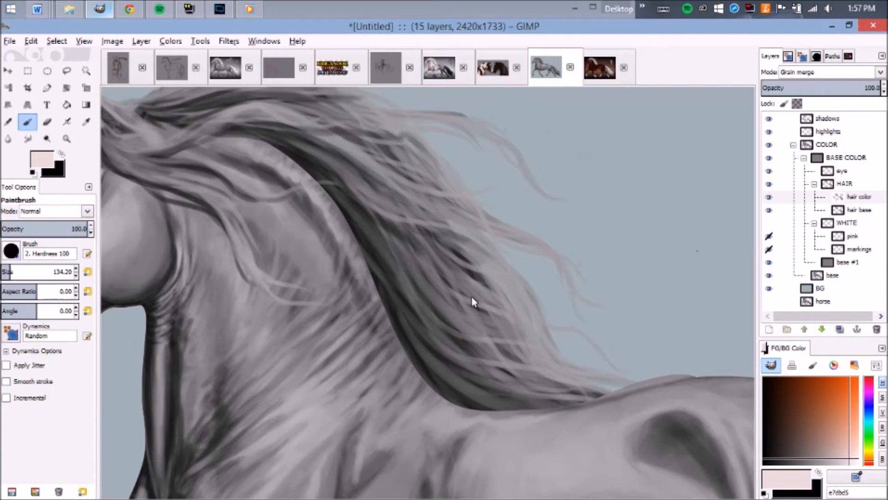
ctrl+click(441, 249)
scroll(422, 200, down, 2)
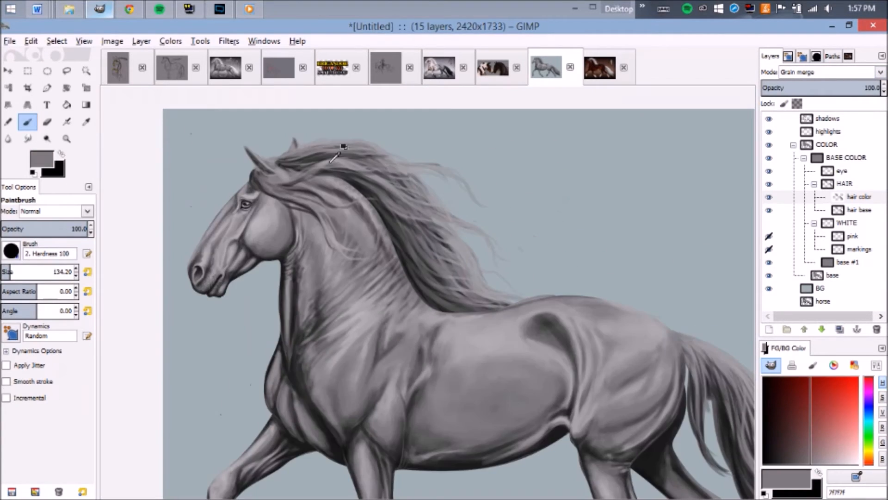
scroll(341, 145, up, 1)
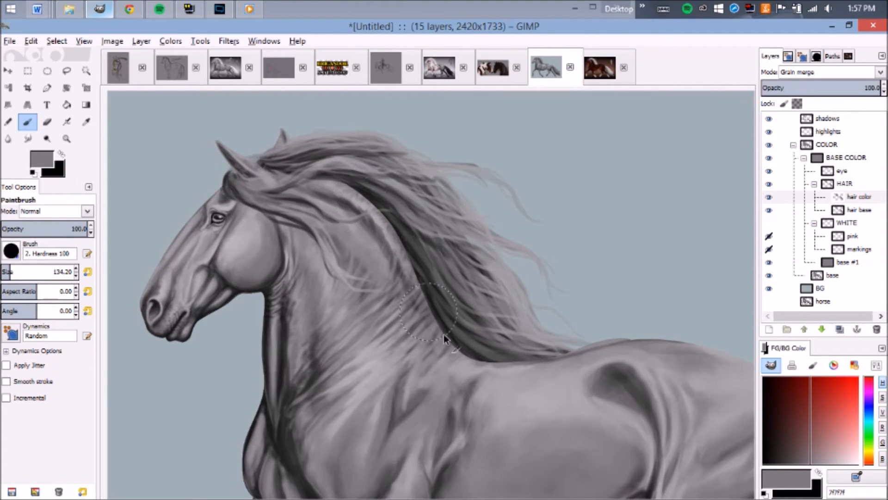
drag(358, 286, 218, 148)
scroll(269, 175, down, 1)
drag(268, 175, 286, 218)
drag(36, 275, 64, 273)
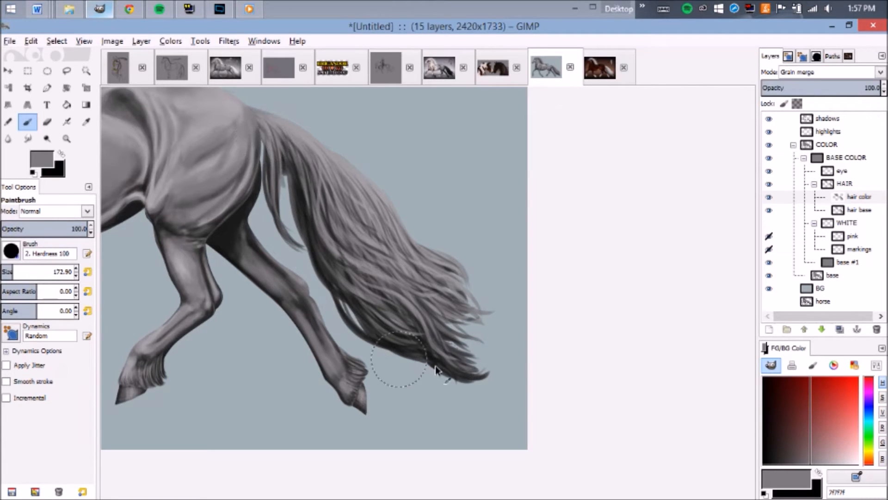
scroll(373, 313, down, 2)
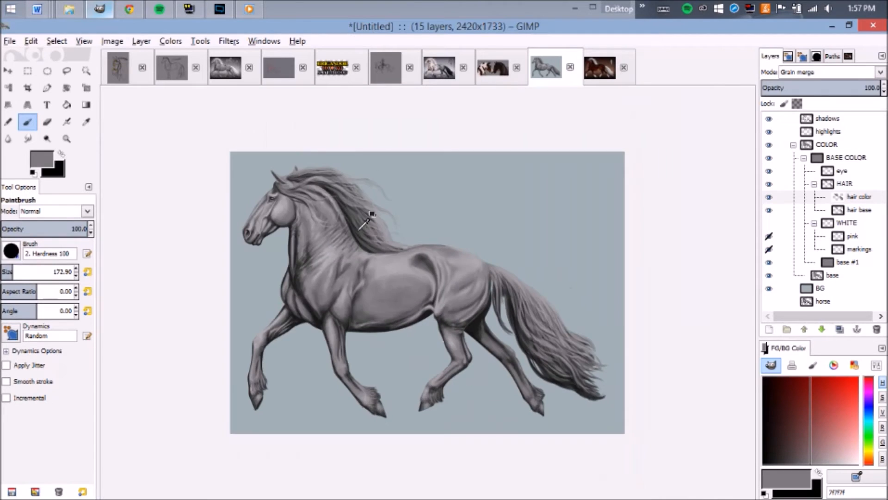
scroll(270, 198, up, 2)
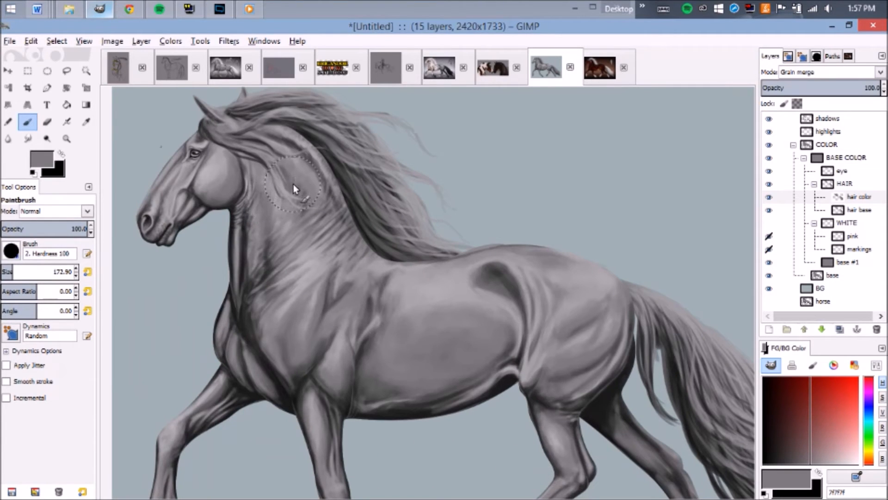
scroll(300, 204, down, 2)
scroll(300, 206, up, 2)
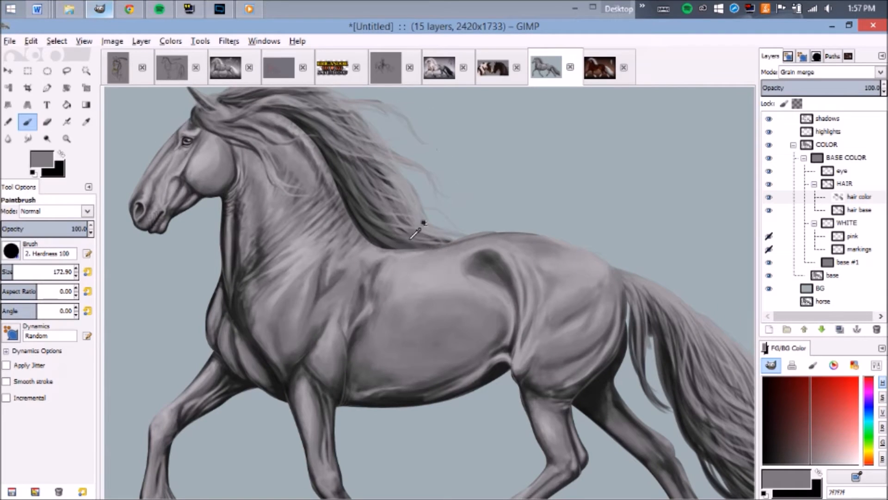
scroll(422, 238, down, 2)
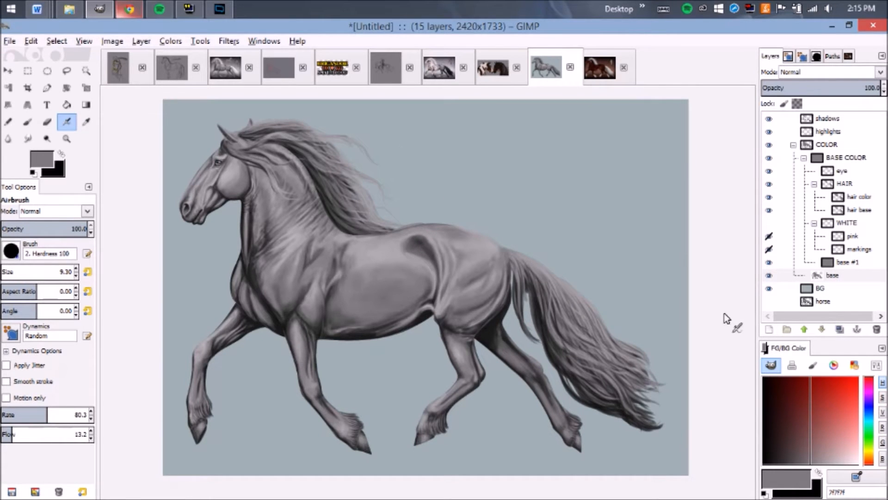
Outline the horse's far right hind hoof with the Free Select tool, following the edge where the hair meets the hoof
scroll(648, 342, up, 5)
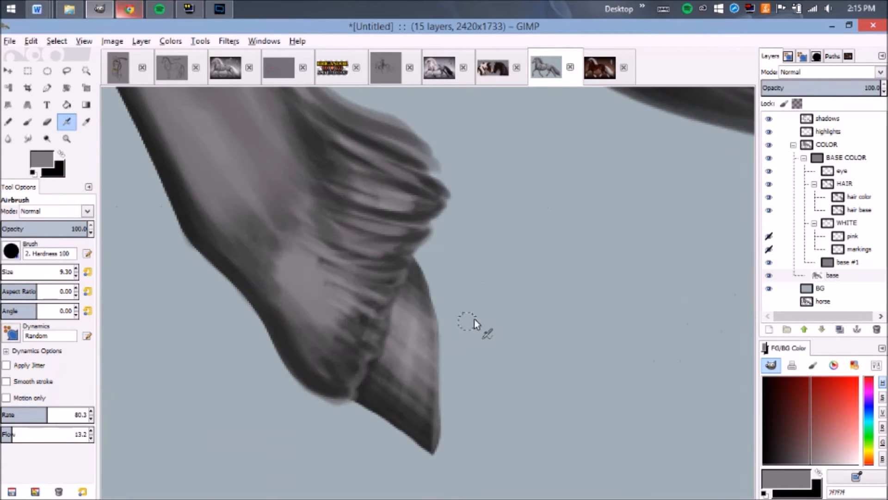
key(f)
scroll(407, 212, up, 2)
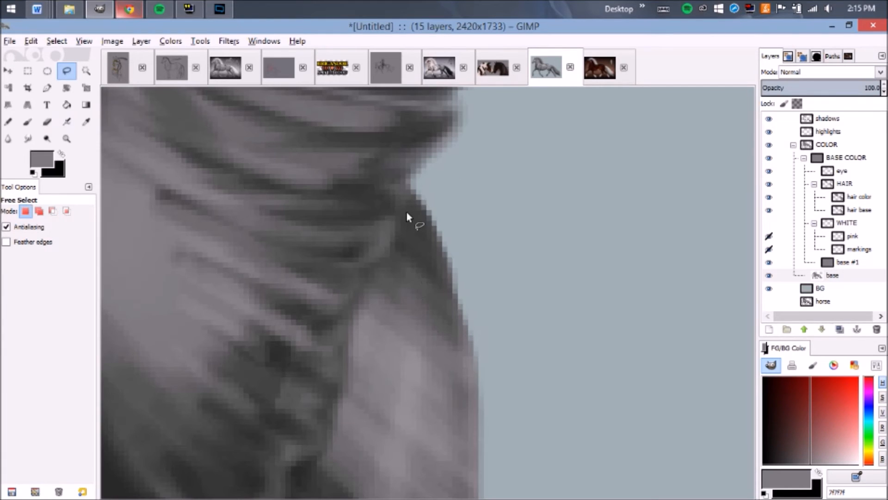
drag(412, 184, 440, 126)
click(440, 127)
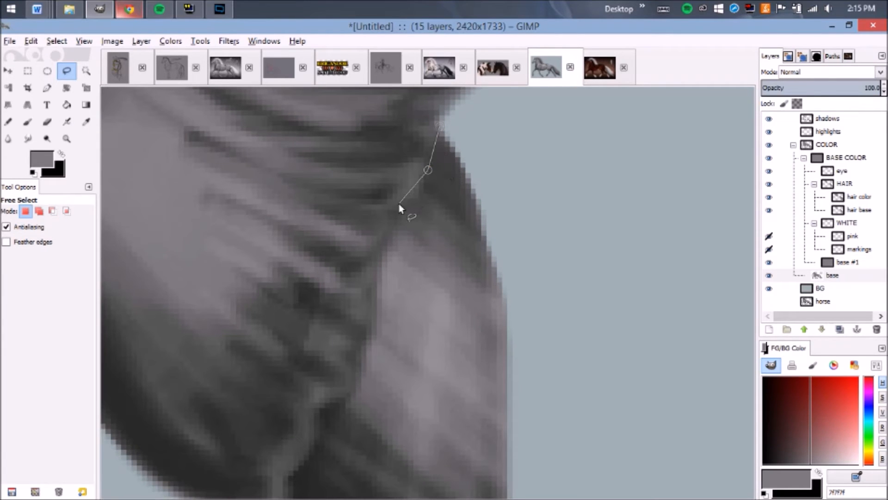
click(367, 322)
scroll(367, 326, down, 3)
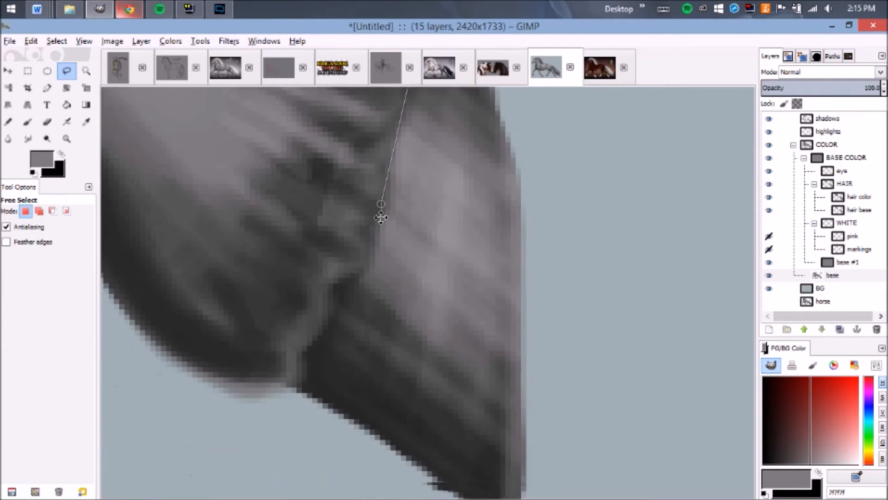
click(360, 258)
click(337, 273)
click(329, 304)
click(310, 335)
scroll(286, 396, down, 3)
mouse_move(286, 396)
mouse_down()
mouse_move(349, 466)
mouse_move(442, 374)
mouse_move(437, 270)
mouse_move(389, 238)
mouse_move(351, 243)
mouse_up()
drag(286, 291, 646, 280)
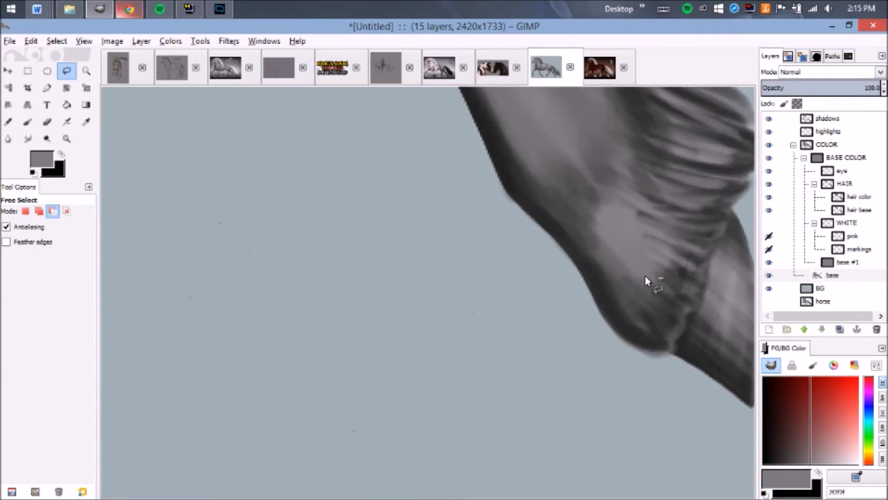
Add the other hind hoof, whose tip points left, to the freehand selection by tracing along its hairline and around the tip
scroll(647, 280, down, 3)
scroll(157, 261, up, 3)
scroll(203, 264, up, 3)
key(shift)
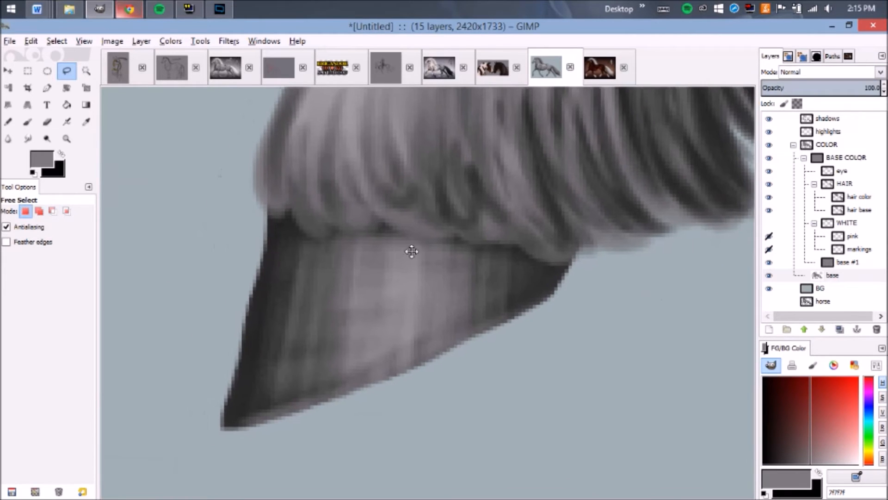
click(572, 259)
click(546, 262)
click(523, 238)
click(470, 237)
click(460, 231)
click(423, 231)
click(355, 226)
click(328, 227)
mouse_move(265, 212)
mouse_down()
mouse_move(215, 325)
mouse_move(178, 455)
mouse_move(526, 413)
mouse_move(605, 260)
mouse_up()
click(591, 251)
Add the right-hand front hoof to the selection with a freehand outline along the hairline and around its tip
scroll(467, 270, down, 3)
mouse_move(317, 245)
mouse_down()
mouse_move(377, 251)
mouse_move(708, 231)
mouse_up()
scroll(462, 254, up, 2)
drag(520, 259, 395, 252)
shift+click(390, 130)
drag(330, 237, 331, 348)
drag(341, 395, 489, 466)
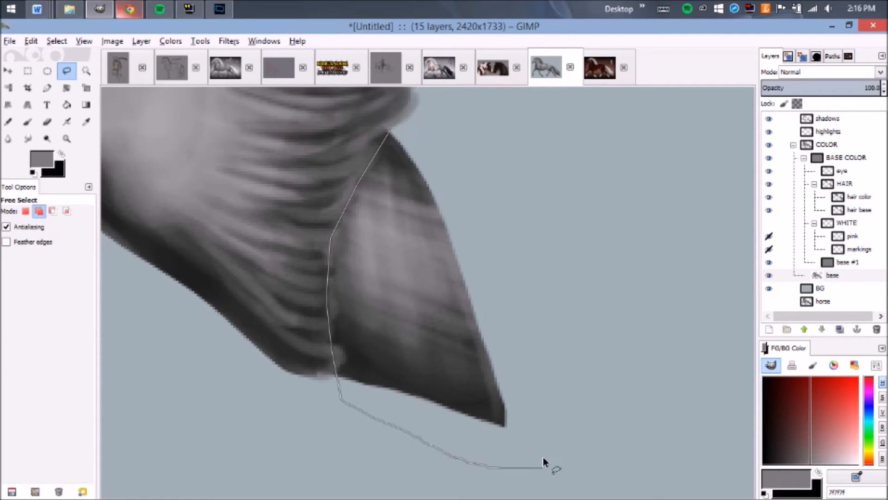
mouse_move(528, 255)
mouse_down()
mouse_move(494, 178)
mouse_move(440, 126)
mouse_up()
click(390, 131)
Add the leftmost front hoof to the selection with a freehand outline below the fetlock hair
scroll(390, 132, down, 4)
scroll(350, 222, up, 3)
scroll(397, 221, left, 7)
scroll(396, 263, up, 2)
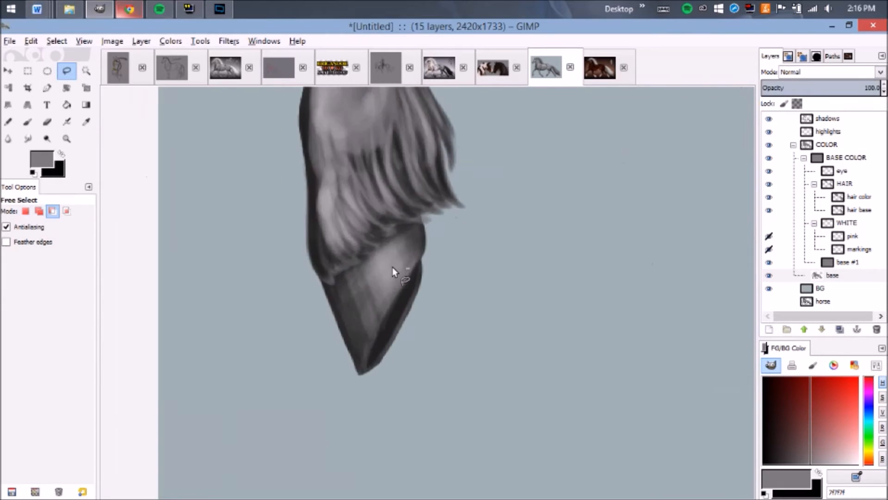
scroll(392, 267, up, 2)
shift+click(462, 168)
click(398, 190)
click(313, 261)
click(254, 296)
scroll(245, 352, down, 2)
mouse_move(245, 357)
mouse_down()
mouse_move(491, 310)
mouse_move(504, 210)
mouse_up()
scroll(505, 199, up, 3)
mouse_move(506, 312)
mouse_down()
mouse_move(507, 225)
mouse_move(459, 199)
mouse_up()
scroll(538, 318, down, 3)
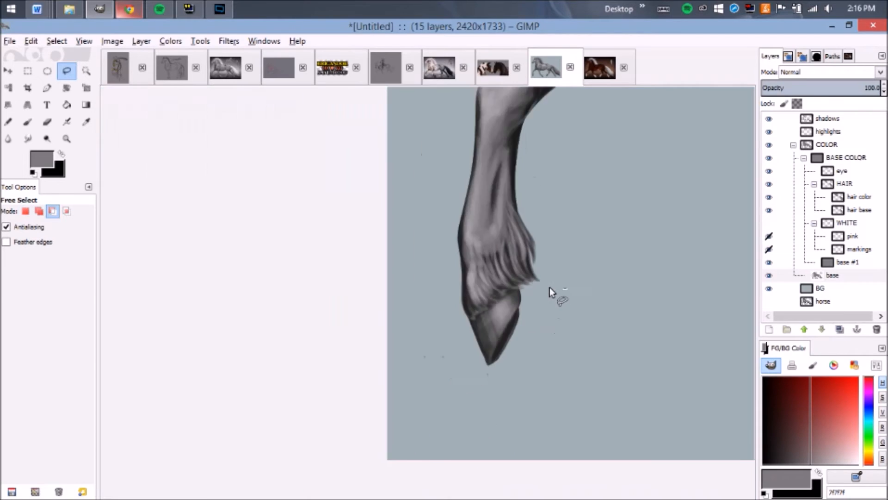
Copy the selected hooves from the base layer and paste them as a new layer
key(shift+ctrl+j)
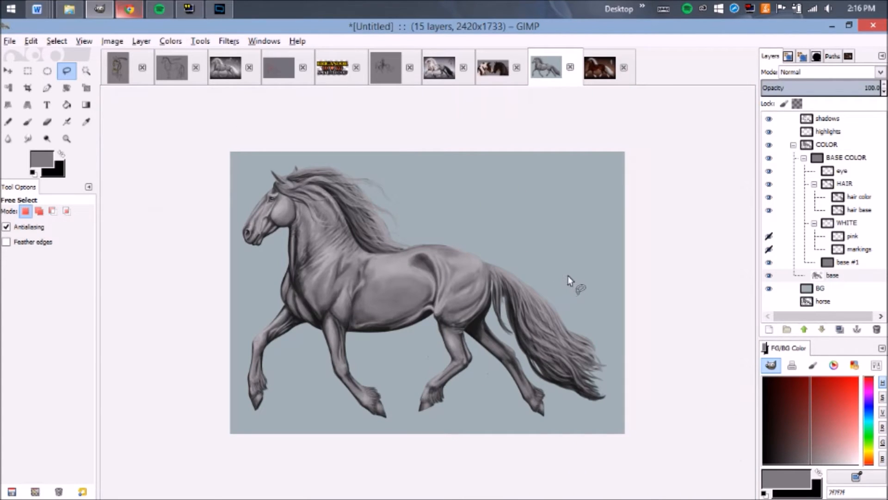
key(ctrl)
key(ctrl+v)
key(shift+ctrl+n)
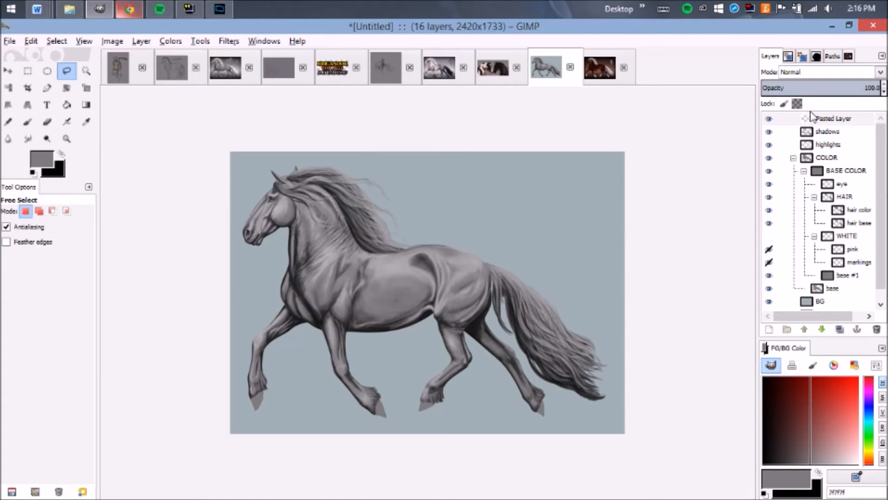
Move the pasted layer into the BASE COLOR group just below the eye layer and rename it "hooves"
drag(816, 119, 862, 191)
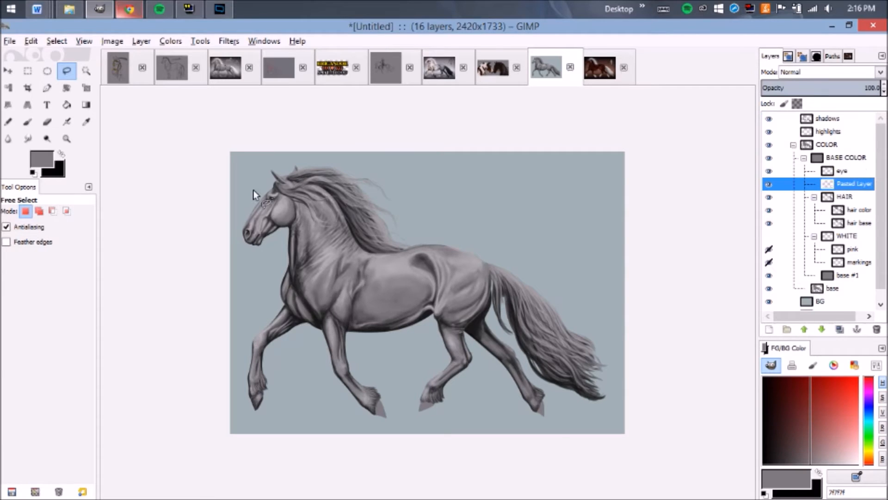
double_click(855, 184)
text(hooves)
key(Return)
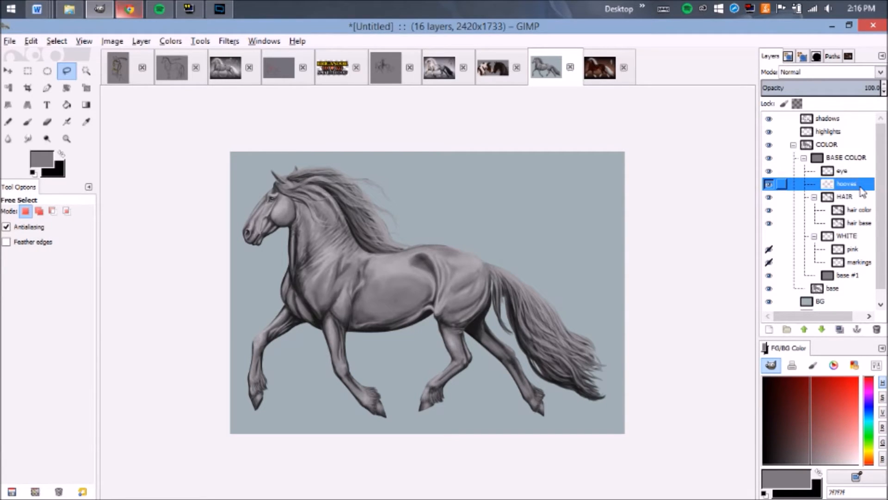
Create a layer group above the hooves layer and name it "HOOVES"
scroll(389, 312, up, 2)
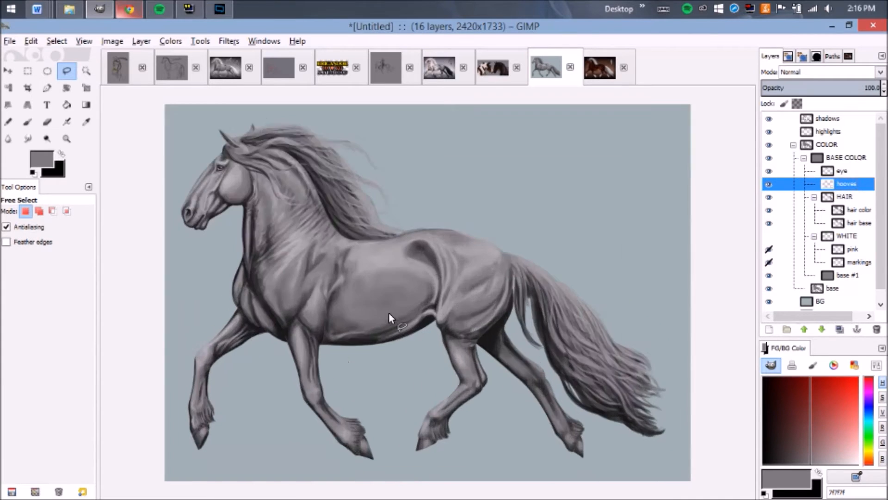
scroll(444, 222, down, 1)
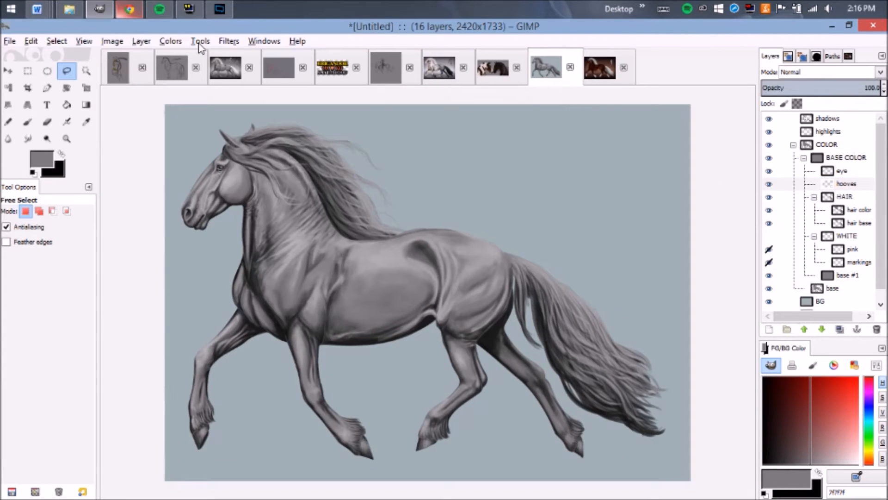
click(140, 41)
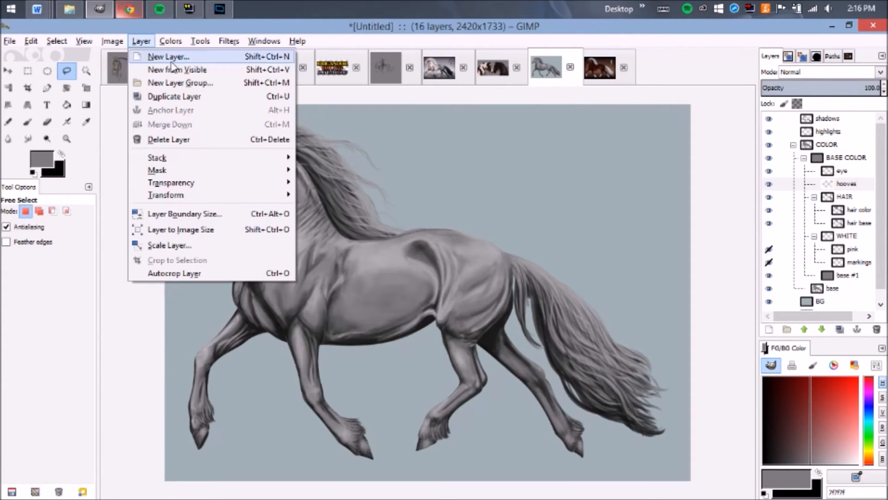
click(184, 82)
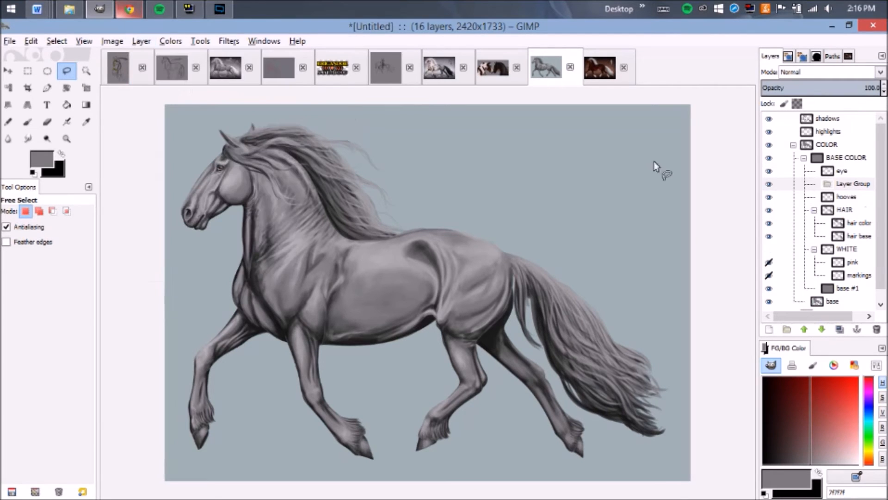
double_click(850, 186)
text(HOOVWS)
key(Return)
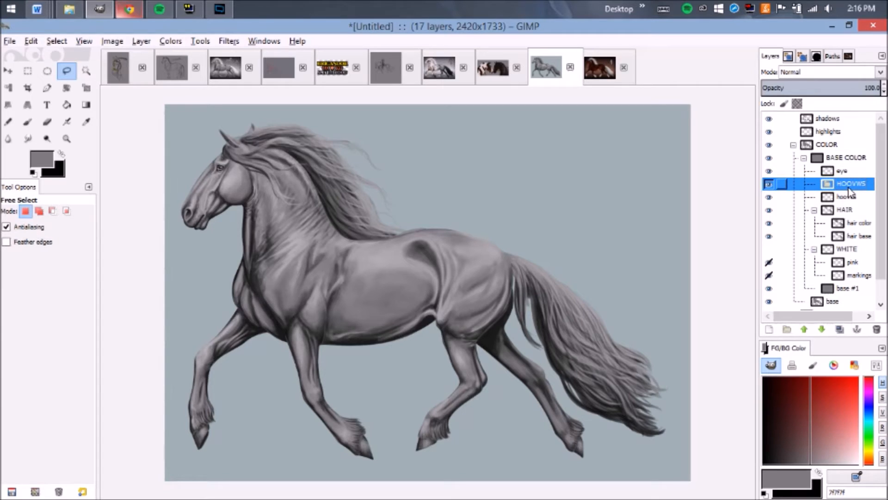
double_click(849, 187)
text(HOOV)
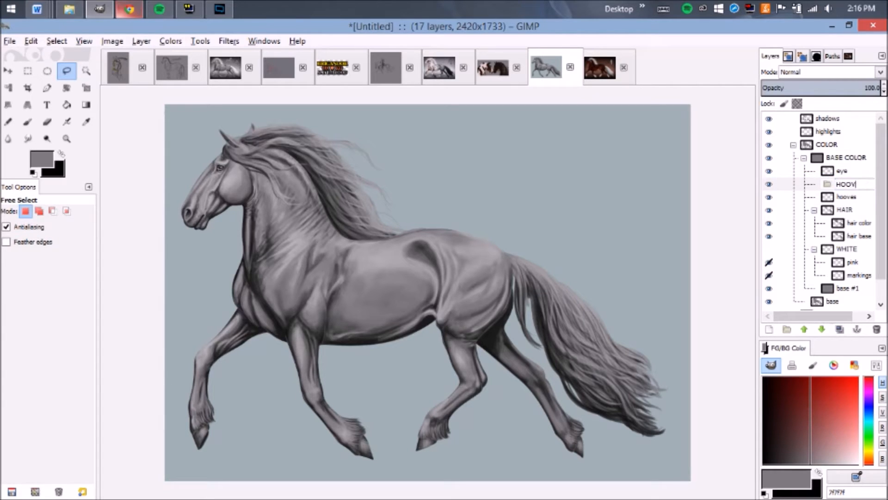
key(Return)
key(Down)
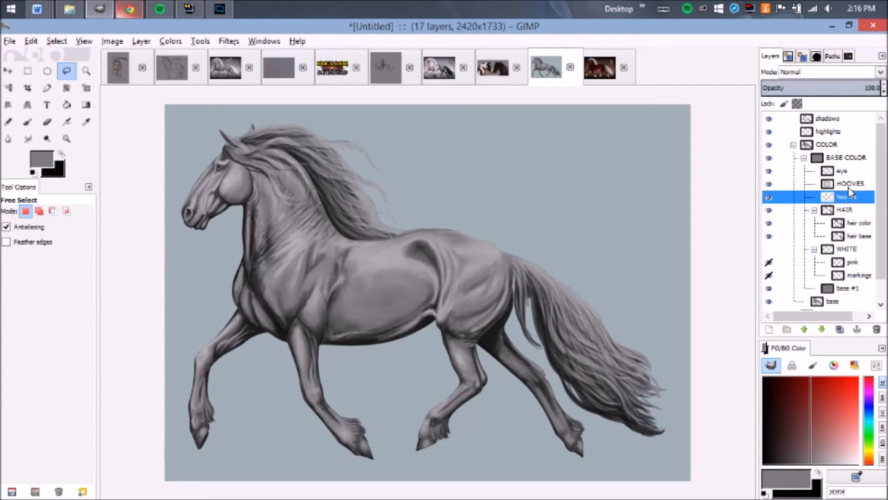
Move the hooves layer into the HOOVES group and rename it "hooves base"
drag(846, 199, 858, 185)
double_click(856, 197)
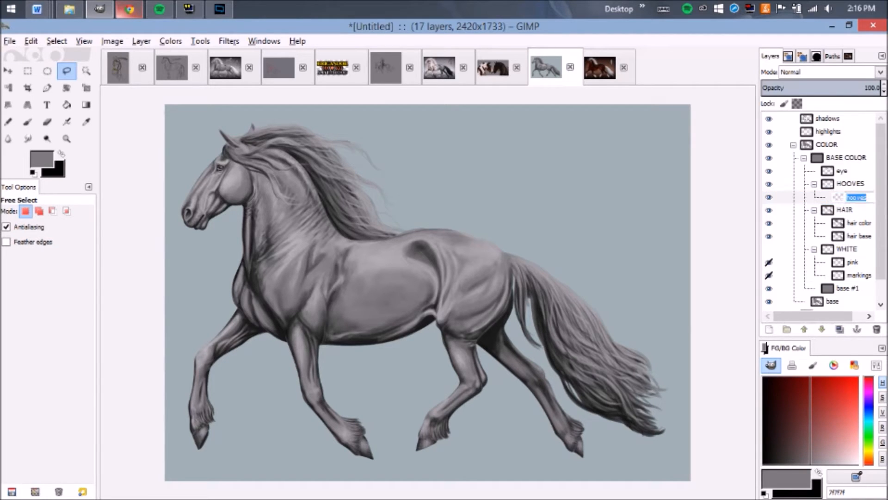
click(866, 197)
key(Return)
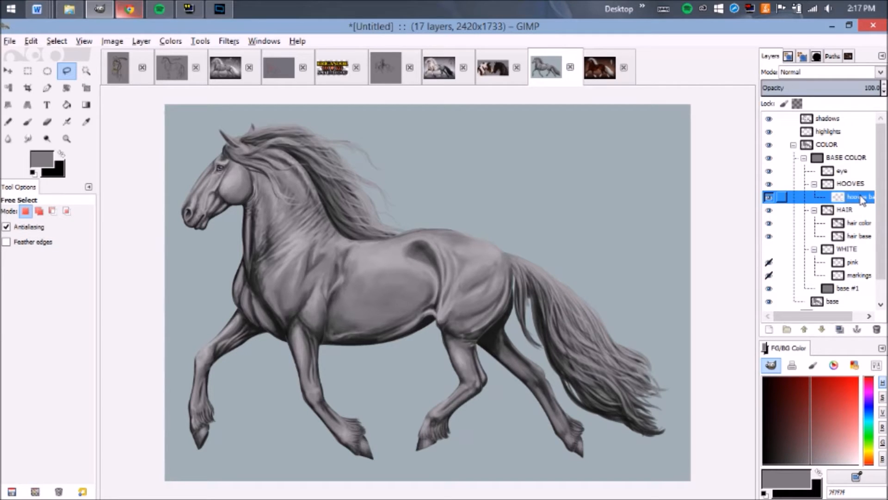
Duplicate the hooves base layer and name the copy "hooves color"
key(shift+ctrl+d)
double_click(861, 197)
text(hooves co)
key(Return)
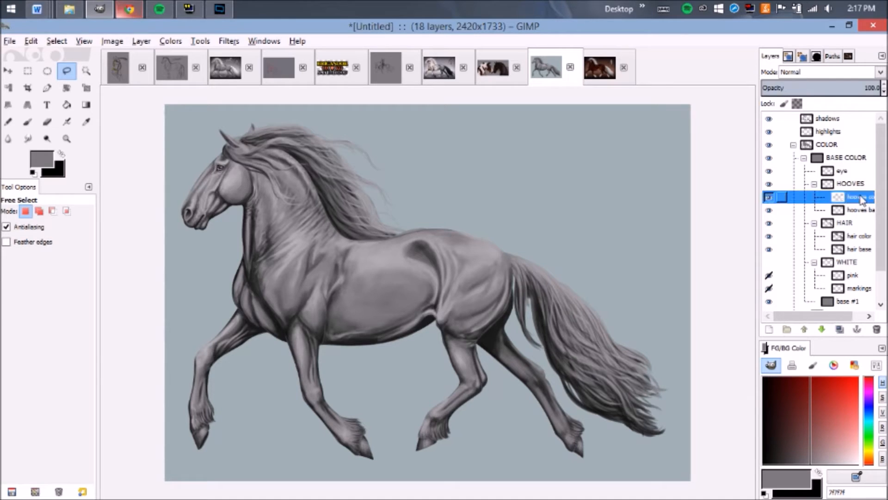
Set the blending mode of the hooves color layer to Grain merge
scroll(817, 315, right, 3)
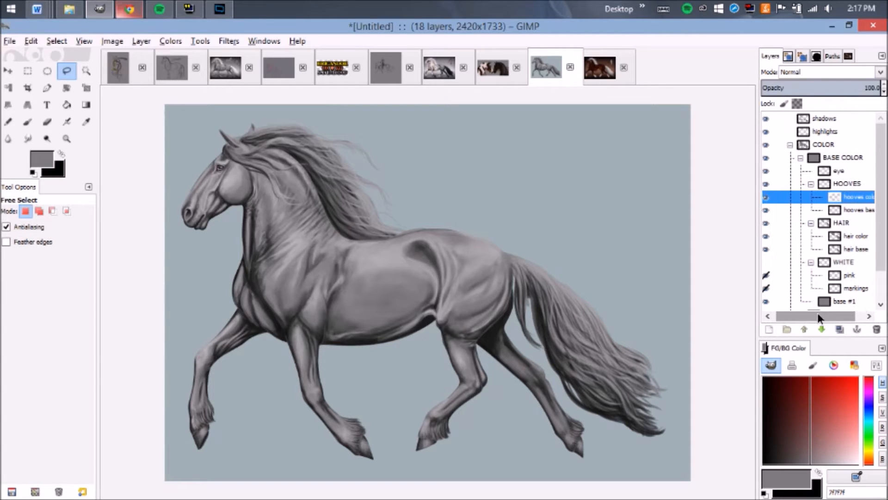
click(830, 72)
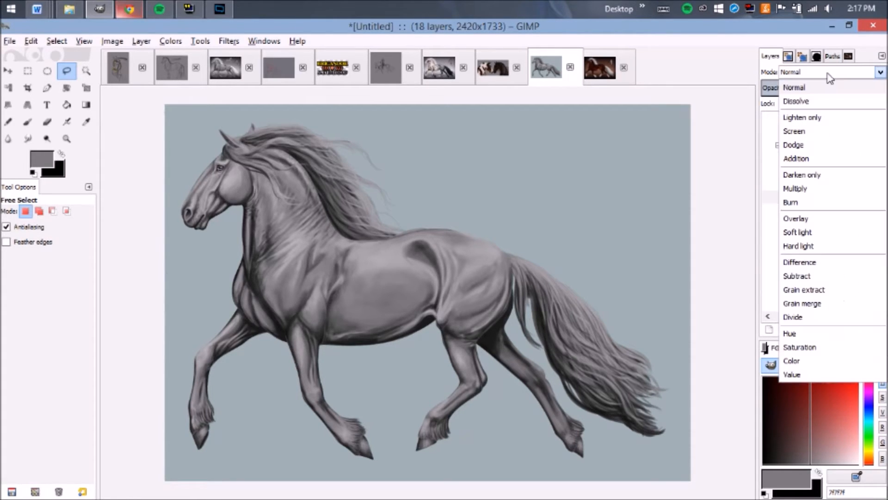
click(832, 300)
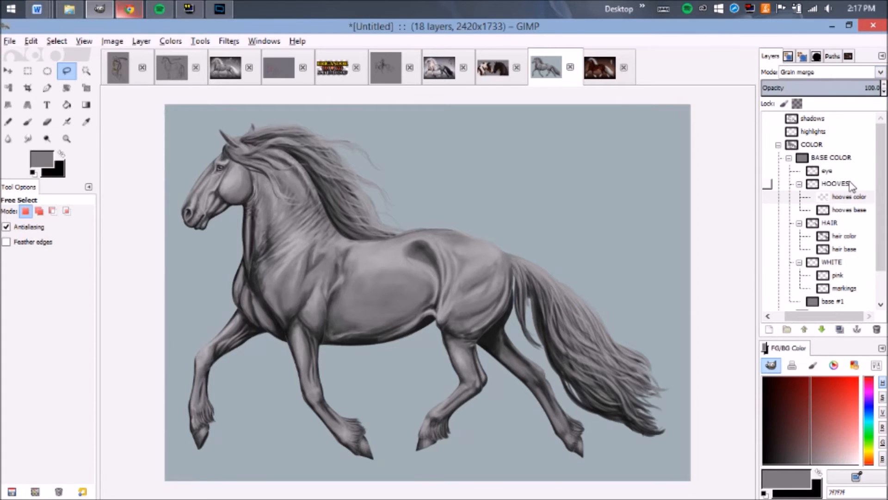
Make the eye layer active and examine the horse's head, mane, body and tail up close and as a whole
click(827, 171)
scroll(261, 181, up, 3)
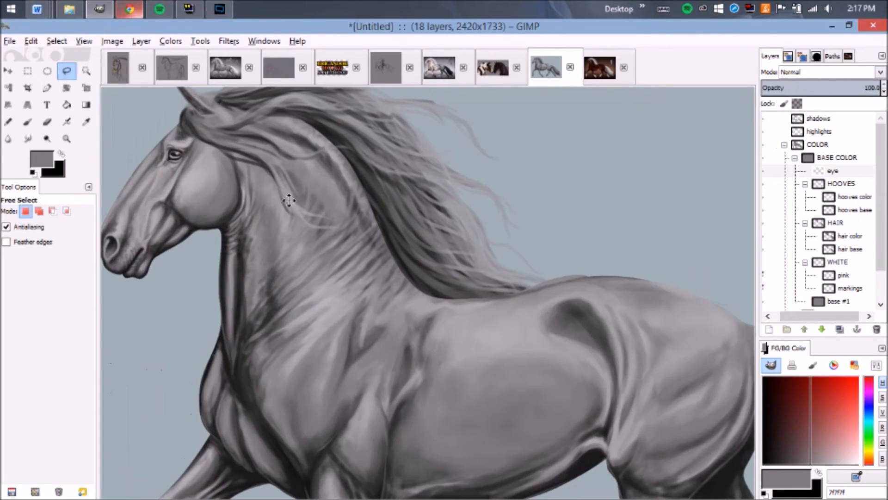
drag(289, 201, 370, 215)
scroll(370, 214, down, 1)
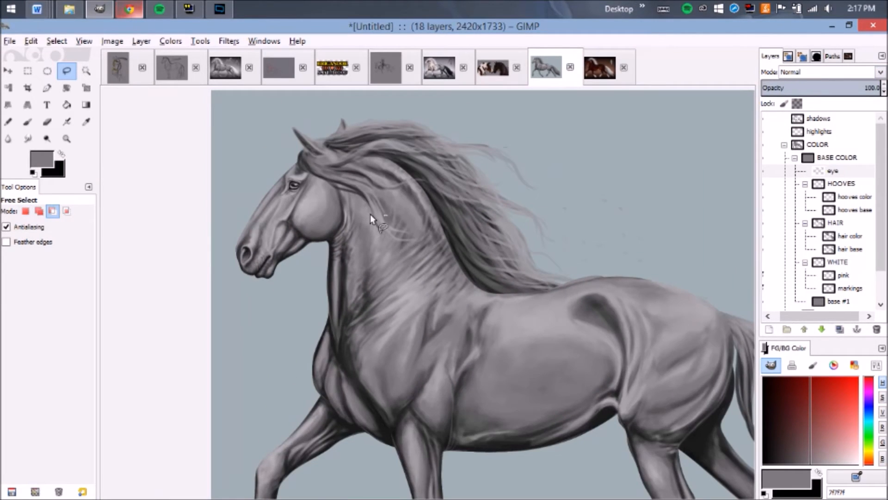
scroll(370, 213, down, 1)
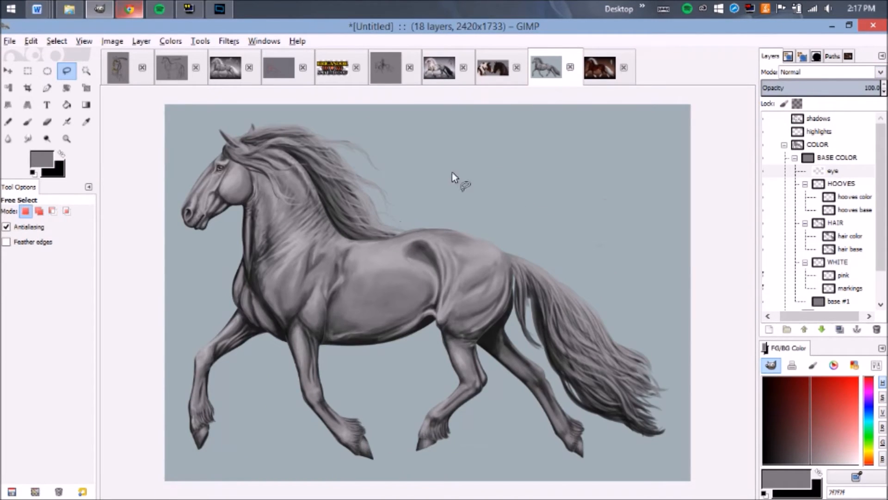
drag(422, 209, 478, 168)
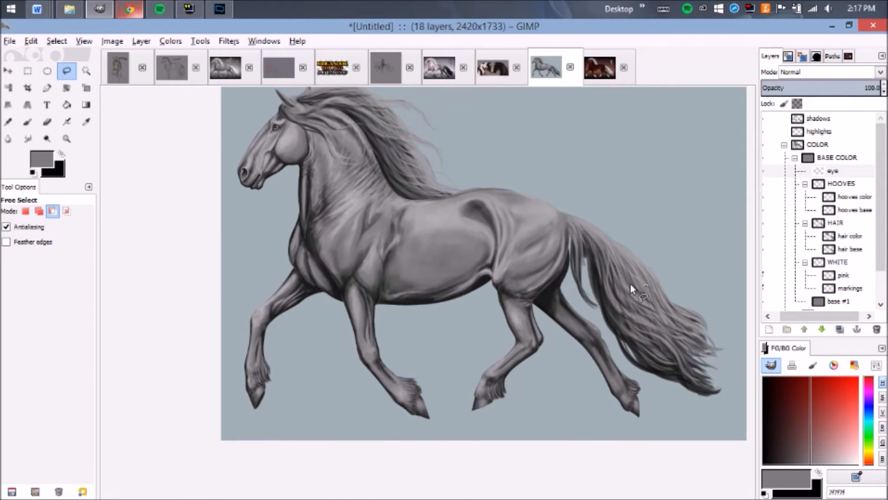
scroll(354, 187, up, 3)
scroll(438, 253, down, 3)
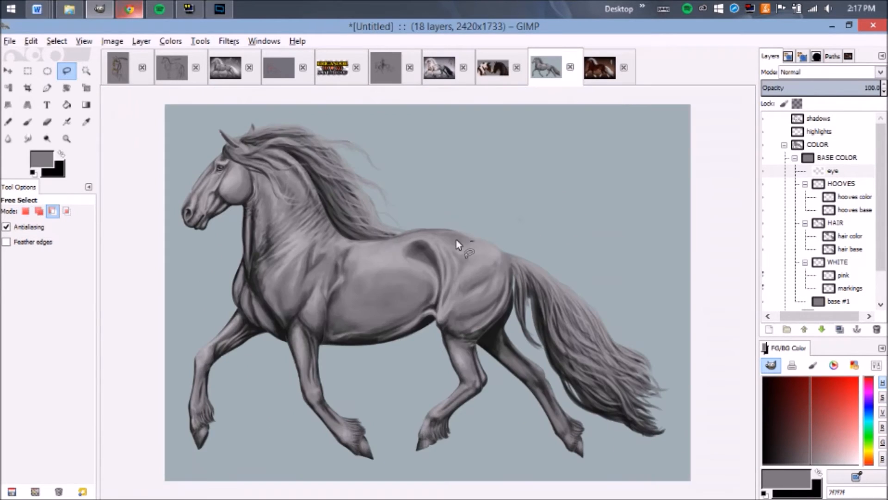
drag(355, 235, 390, 242)
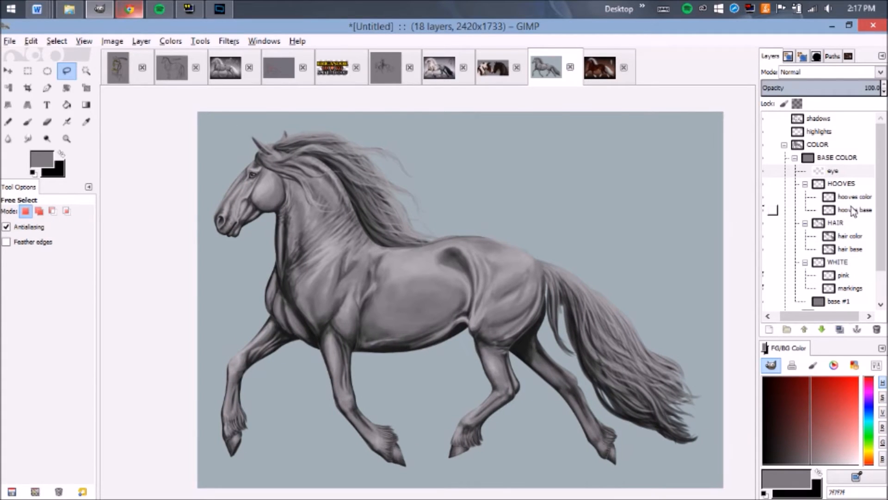
Examine the layer structures of the blue roan overo.xcf and _Greyscale.xcf paintings for reference, and return to the untitled horse image
scroll(858, 227, down, 2)
scroll(857, 229, up, 2)
click(436, 74)
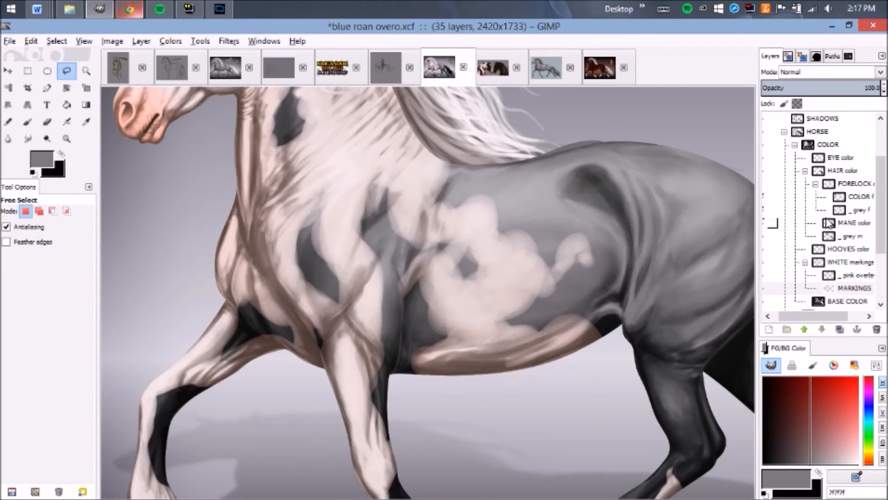
scroll(828, 185, down, 3)
scroll(828, 185, up, 3)
scroll(828, 231, down, 4)
scroll(819, 277, up, 4)
scroll(509, 121, up, 1)
click(213, 67)
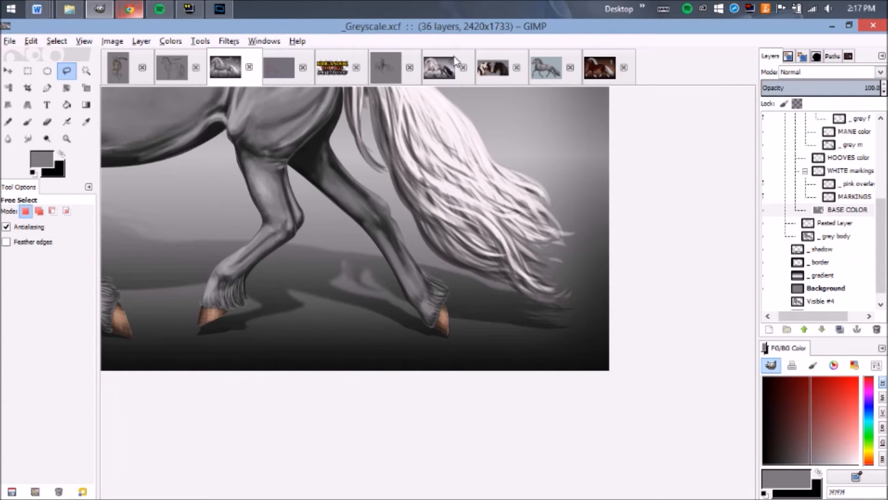
click(546, 74)
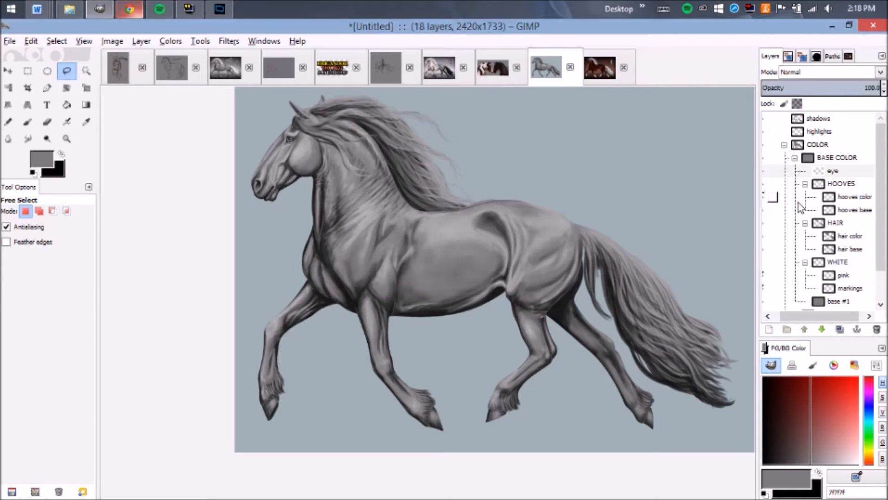
scroll(798, 202, down, 2)
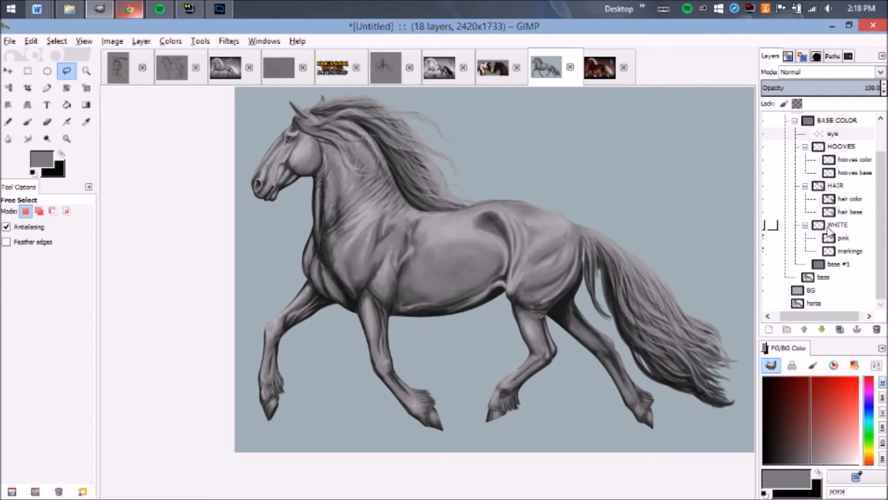
click(840, 264)
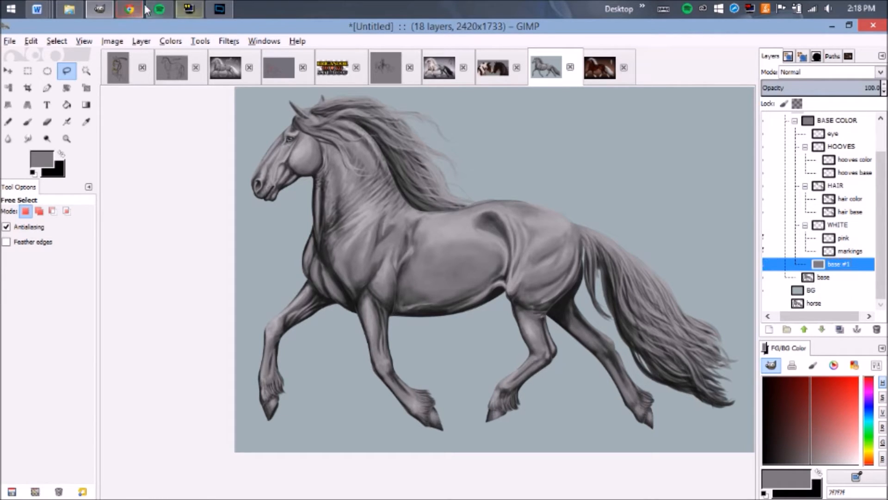
click(171, 40)
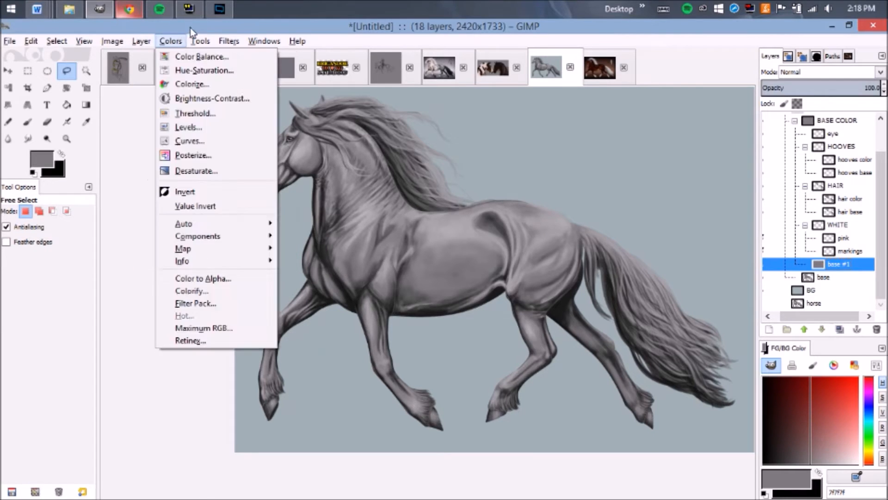
click(175, 83)
drag(406, 198, 386, 200)
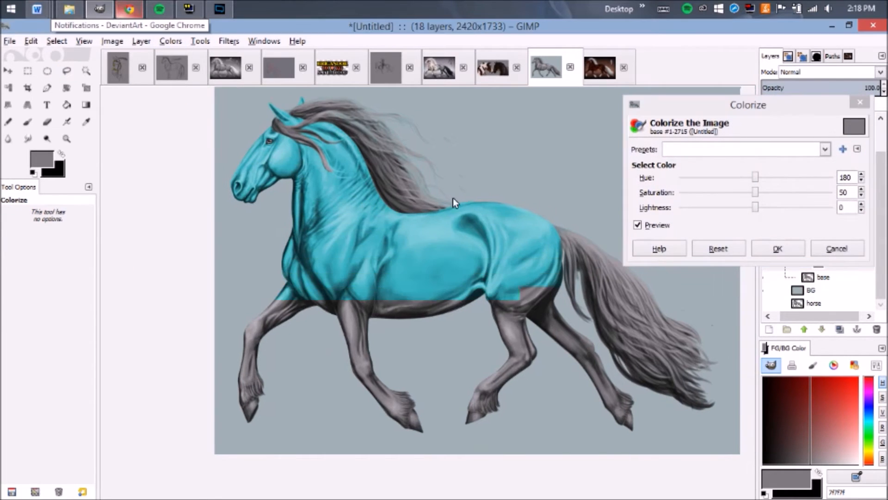
click(839, 247)
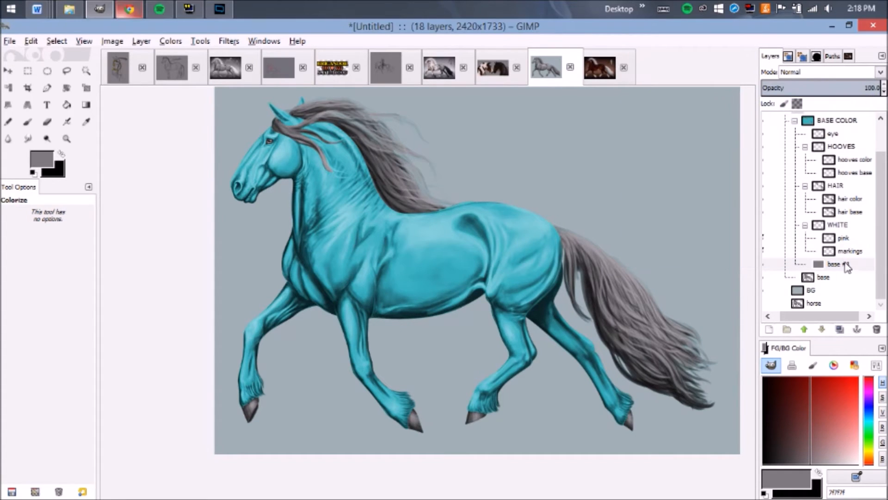
Try erasing parts of the base layer around the horse's tail with a 105.40 Eraser, and undo the erasing
key(shift+e)
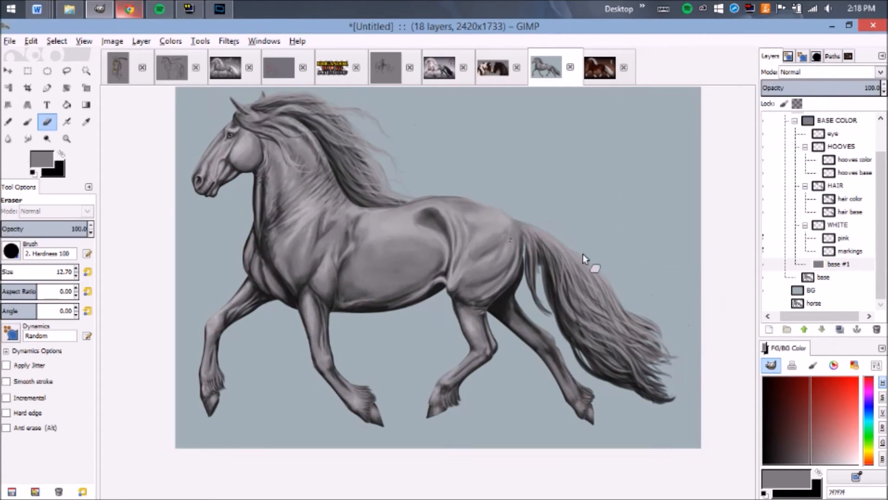
click(798, 276)
scroll(687, 276, up, 3)
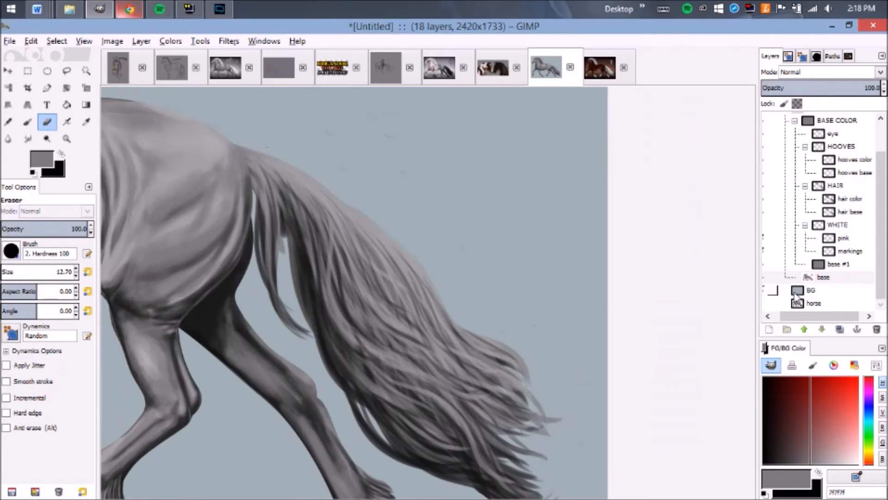
drag(39, 277, 69, 272)
click(324, 319)
click(285, 250)
mouse_move(292, 204)
mouse_down()
mouse_move(312, 307)
mouse_move(359, 182)
mouse_move(376, 283)
mouse_up()
key(ctrl+z)
Move the HAIR and HOOVES groups and the eye layer out of BASE COLOR, stacking them above it within the COLOR group
scroll(838, 226, up, 1)
click(837, 215)
drag(835, 217, 825, 162)
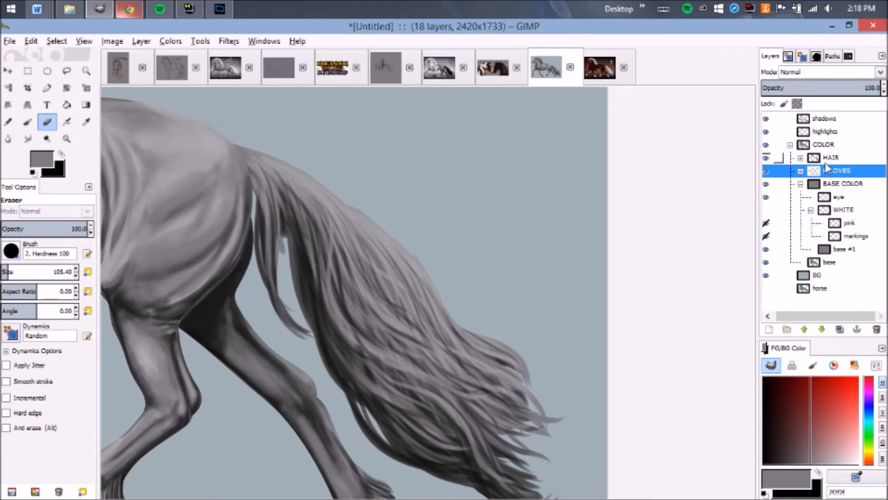
drag(837, 197, 835, 156)
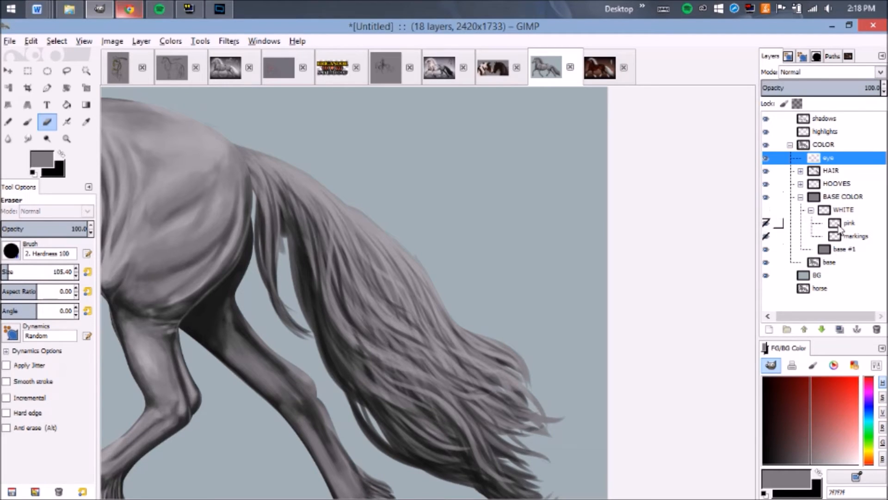
Erase the tail area of the base layer using the Eraser at size 168.40
click(837, 261)
scroll(343, 277, down, 2)
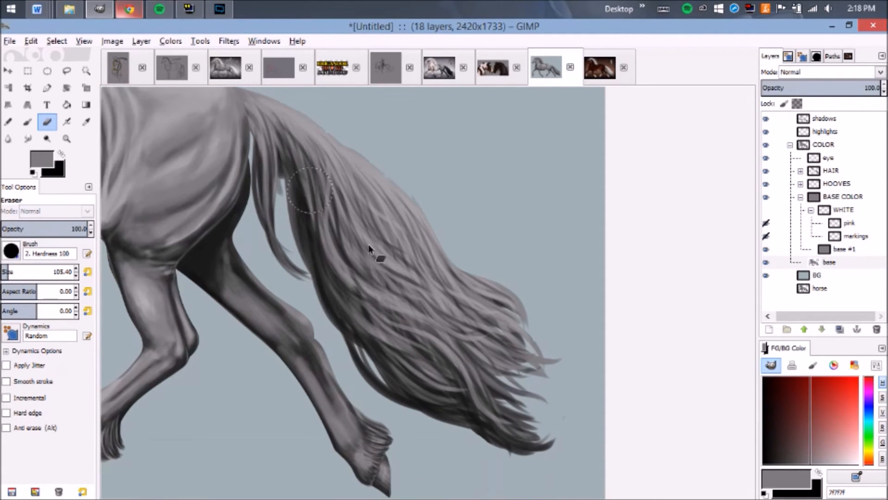
drag(26, 276, 70, 276)
drag(274, 207, 285, 188)
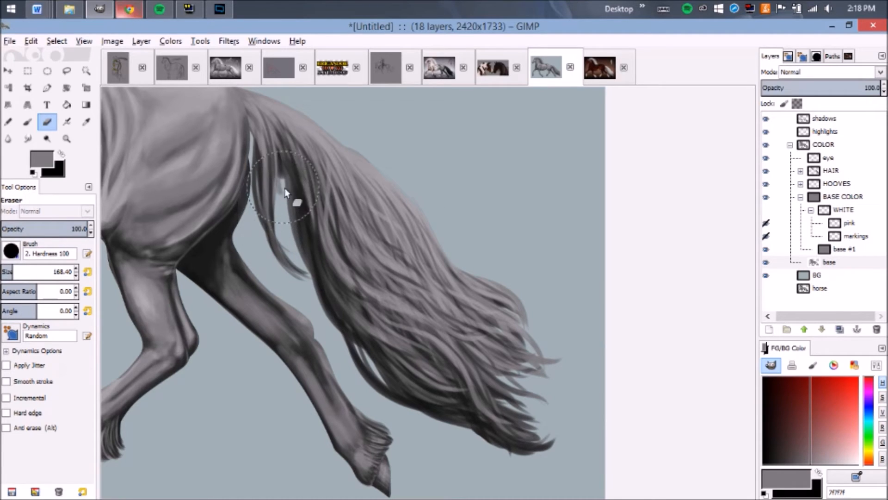
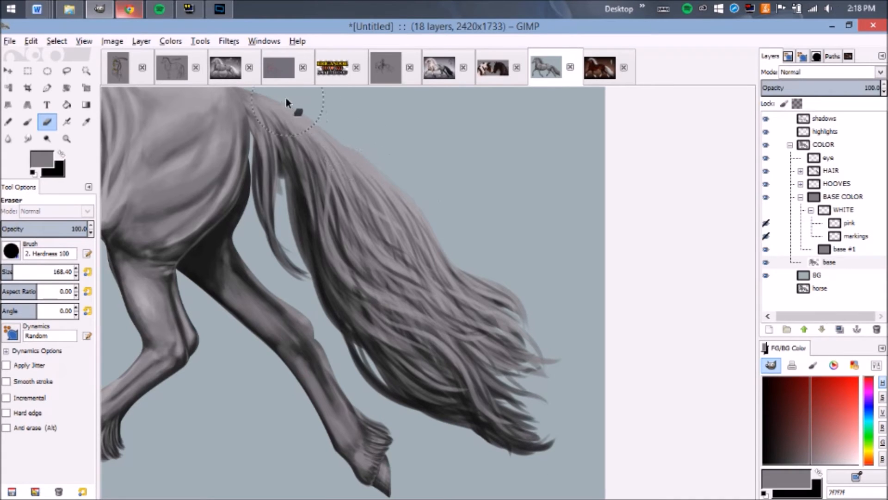
drag(296, 250, 412, 363)
Erase the mane area of the base layer along the horse's neck with the same Eraser
drag(416, 194, 666, 370)
scroll(221, 195, up, 1)
drag(296, 182, 370, 190)
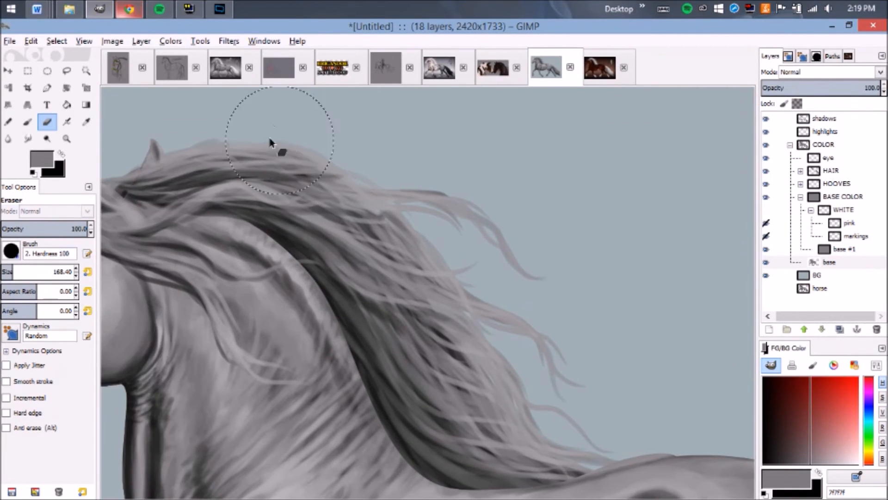
mouse_move(231, 126)
mouse_down()
mouse_move(212, 129)
mouse_move(434, 200)
mouse_move(490, 323)
mouse_up()
mouse_move(467, 280)
mouse_down()
mouse_move(374, 202)
mouse_move(439, 292)
mouse_move(369, 243)
mouse_move(322, 207)
mouse_move(279, 123)
mouse_move(364, 211)
mouse_move(375, 283)
mouse_move(411, 344)
mouse_move(472, 359)
mouse_move(509, 308)
mouse_move(586, 357)
mouse_move(541, 369)
mouse_move(569, 385)
mouse_move(486, 400)
mouse_move(456, 393)
mouse_move(401, 312)
mouse_move(474, 353)
mouse_up()
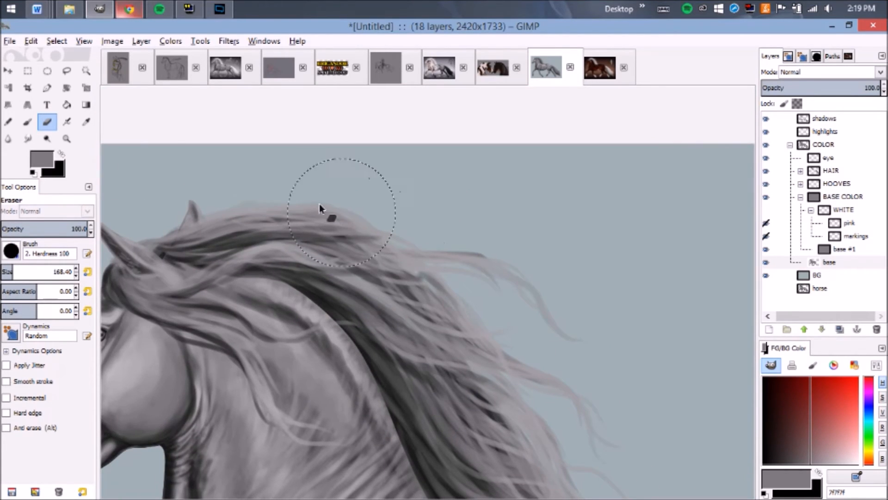
drag(280, 223, 401, 191)
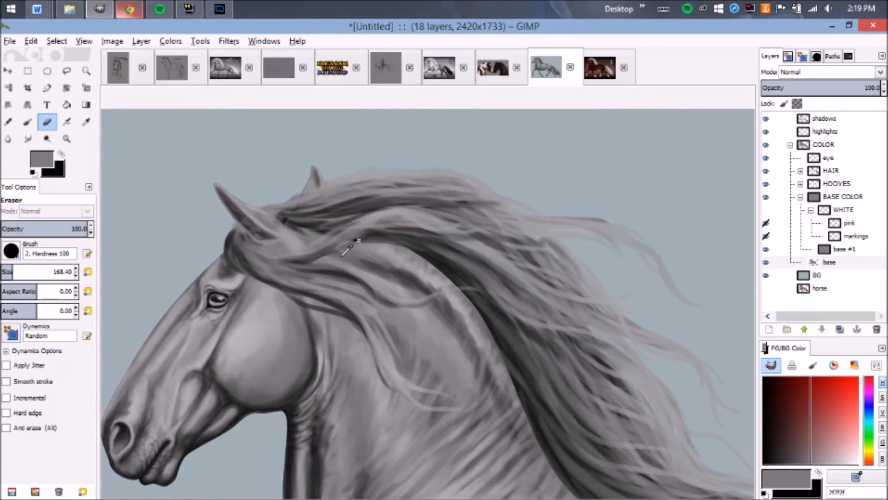
scroll(348, 250, down, 5)
scroll(366, 313, up, 2)
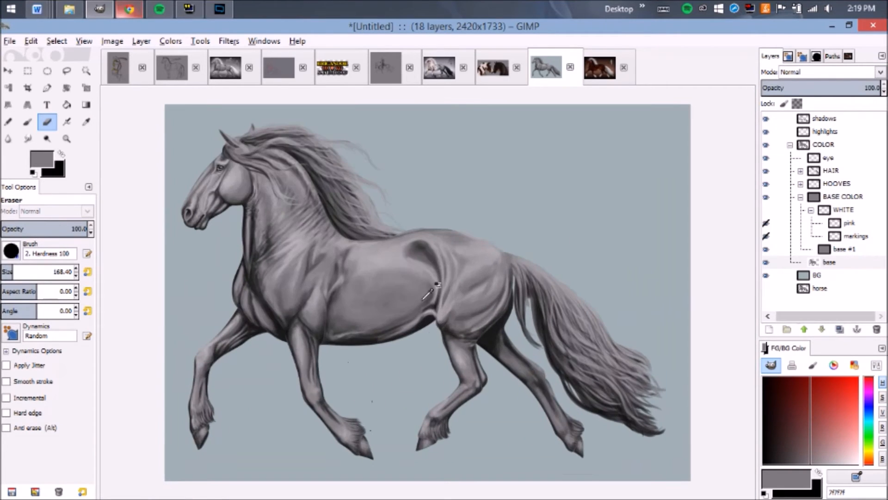
Colorize the base #1 layer reddish brown with Hue 21, Saturation 67 and Lightness -43
click(844, 251)
click(168, 41)
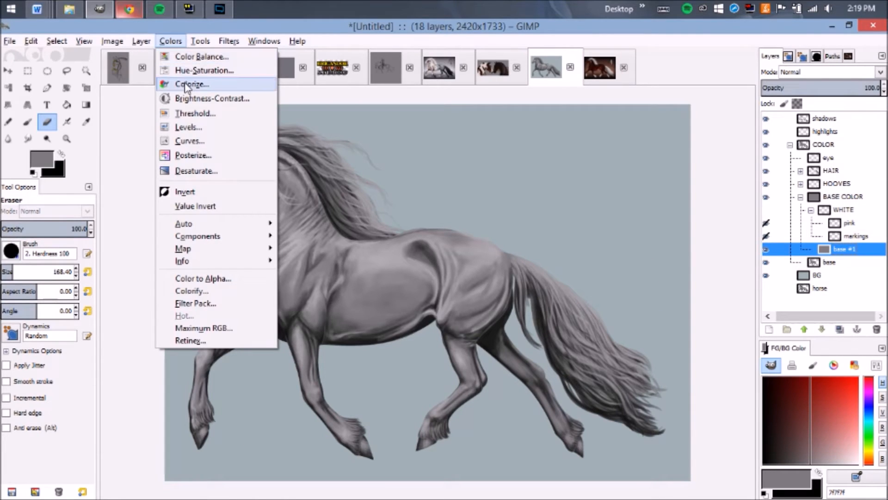
click(194, 86)
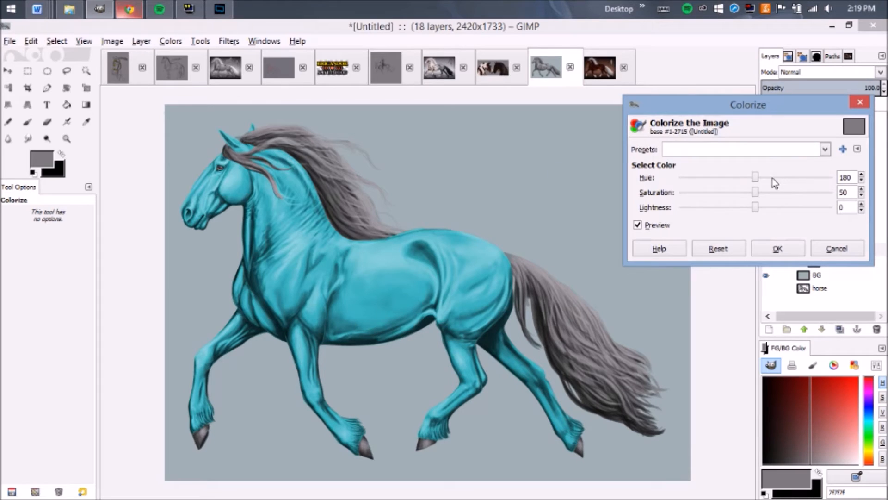
click(756, 178)
drag(695, 180, 695, 180)
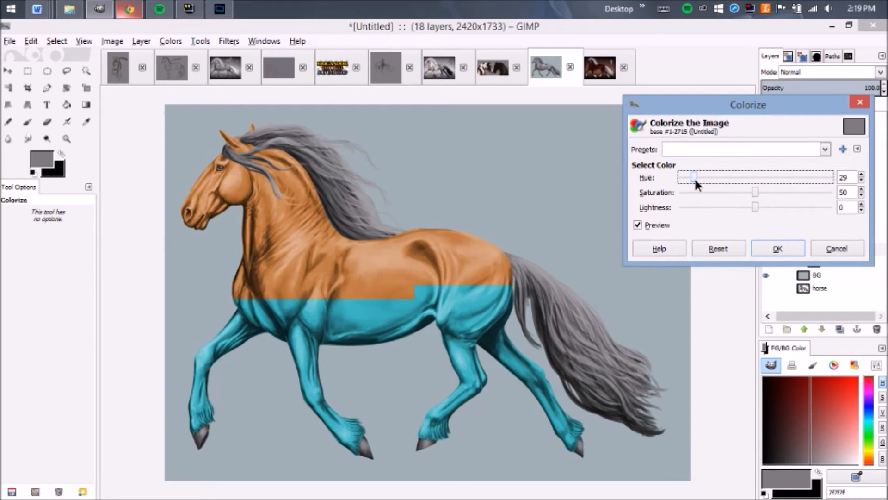
drag(690, 179, 687, 179)
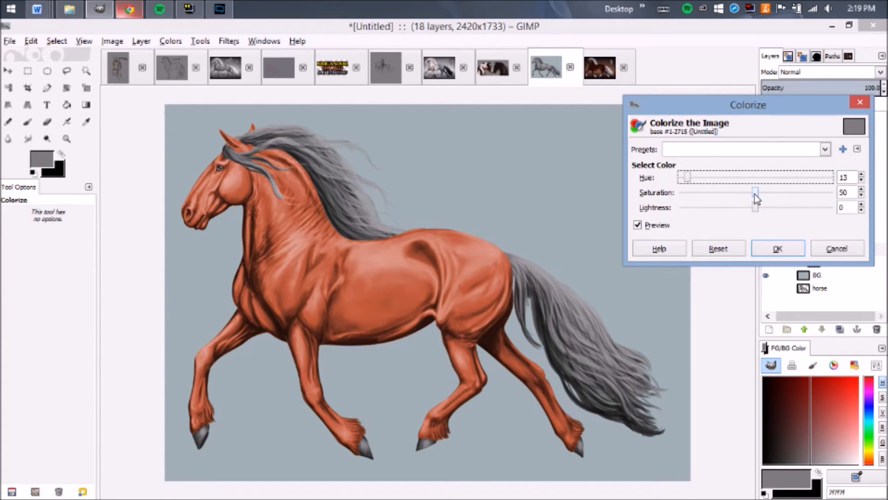
drag(754, 193, 779, 204)
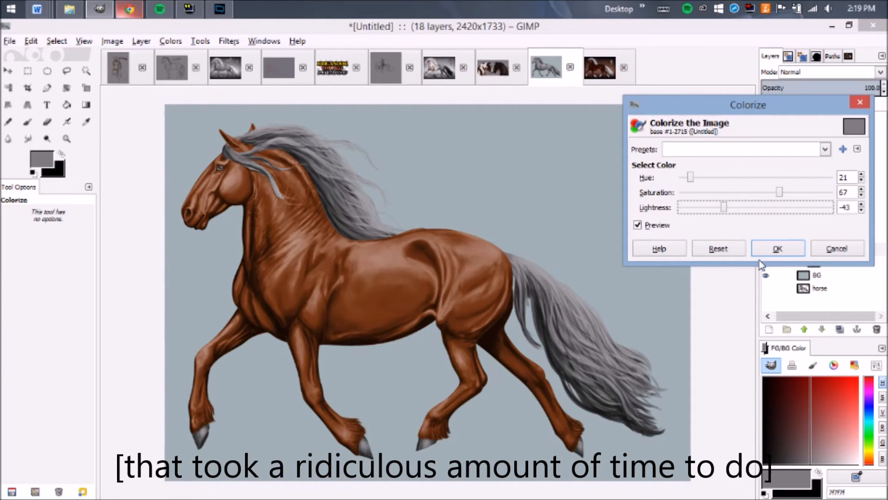
click(778, 248)
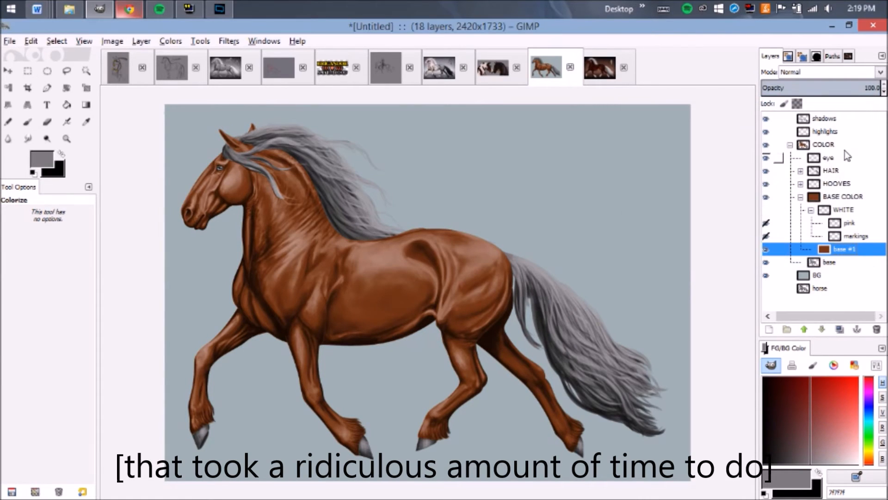
Set the blending mode of the highlights layer to Grain merge and check the effect on the horse's coat
scroll(396, 298, up, 2)
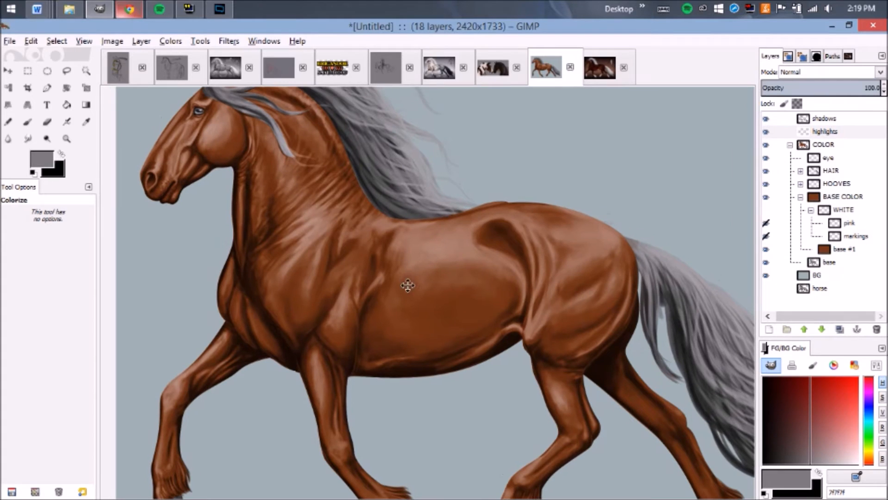
click(826, 131)
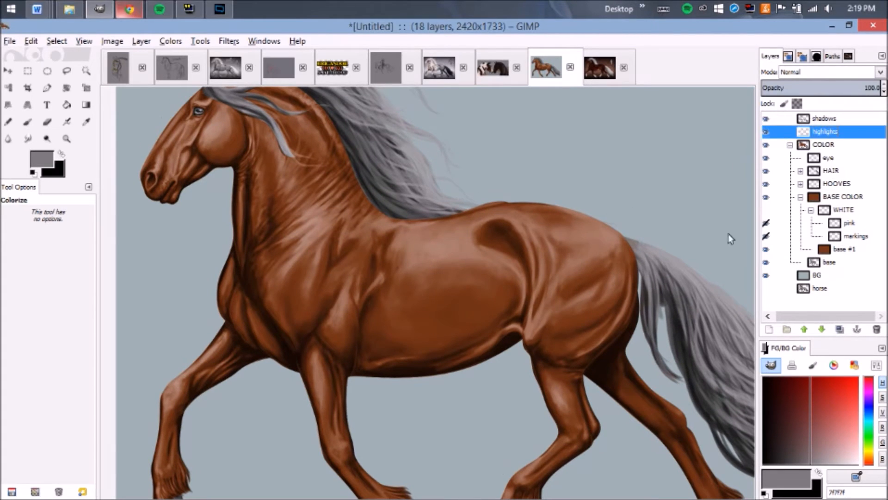
scroll(531, 327, right, 2)
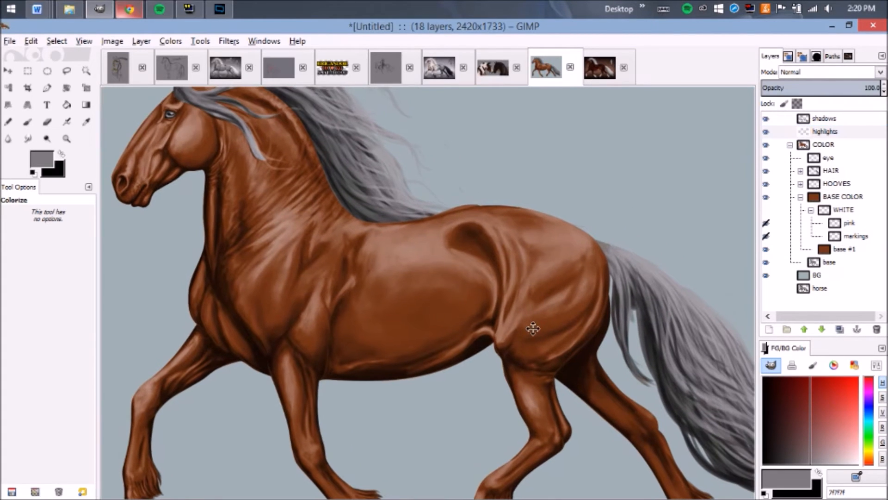
click(828, 73)
click(792, 307)
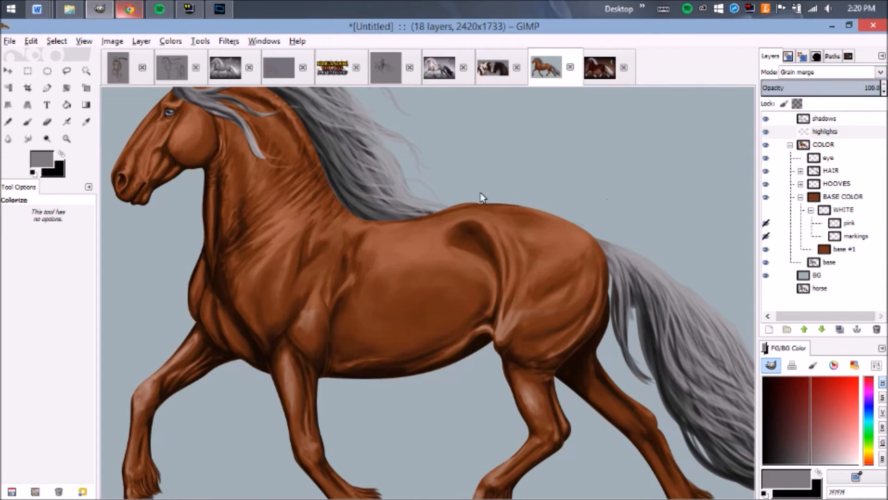
scroll(427, 189, down, 5)
scroll(372, 271, up, 6)
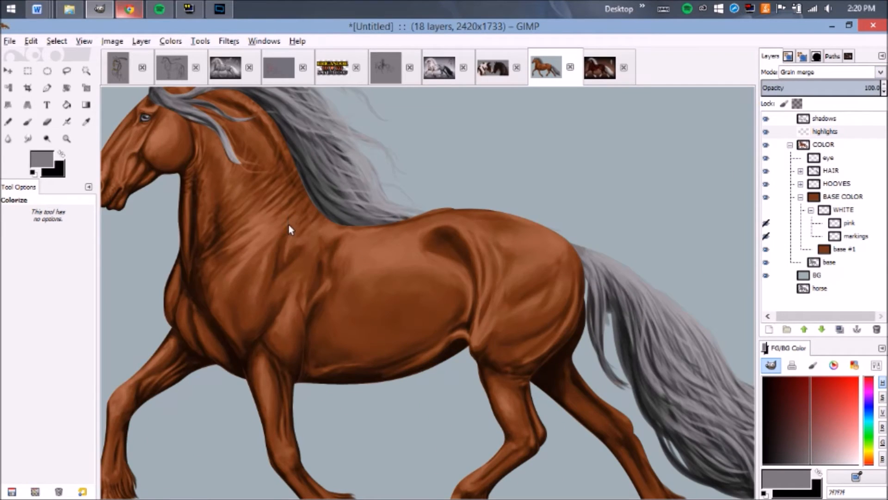
drag(298, 228, 399, 245)
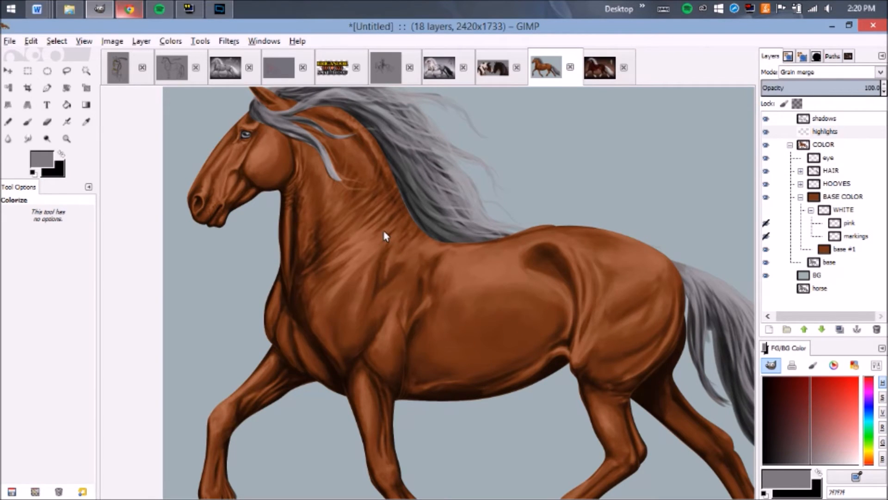
scroll(384, 236, down, 5)
scroll(347, 269, up, 5)
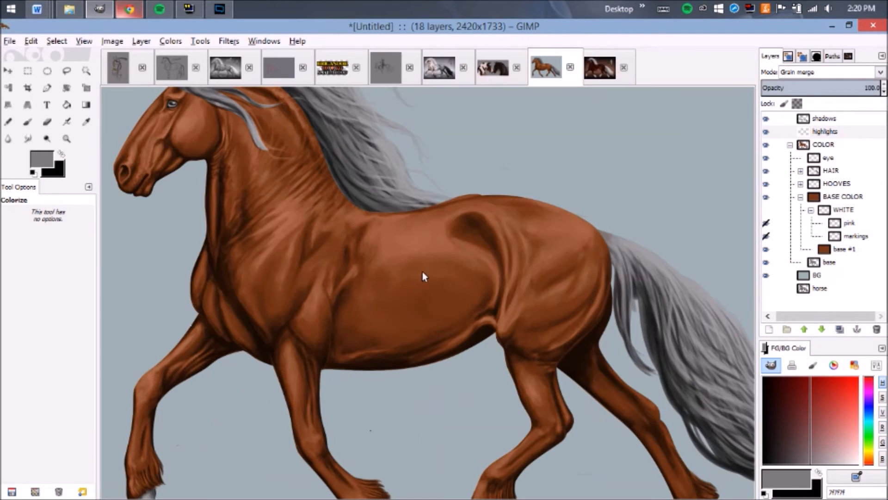
On the base #1 layer, airbrush black onto the foremost leg's fetlock with the Hardness 025 brush at size 75
click(851, 249)
click(833, 133)
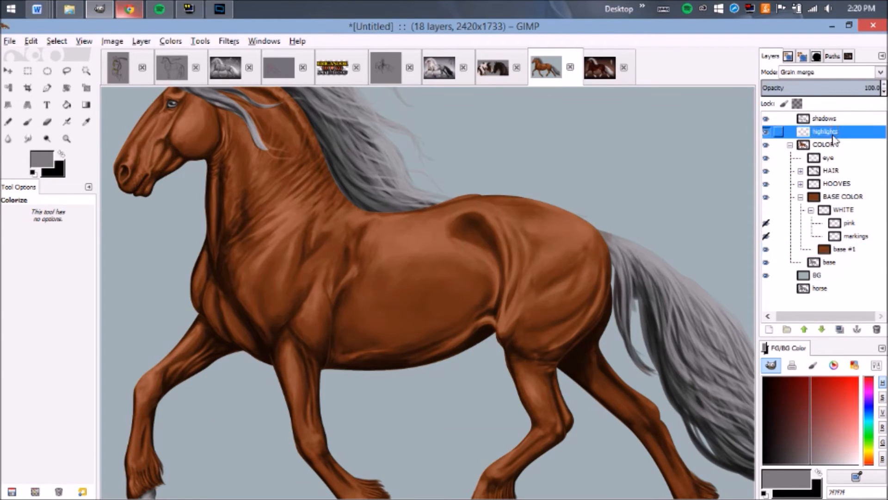
click(845, 252)
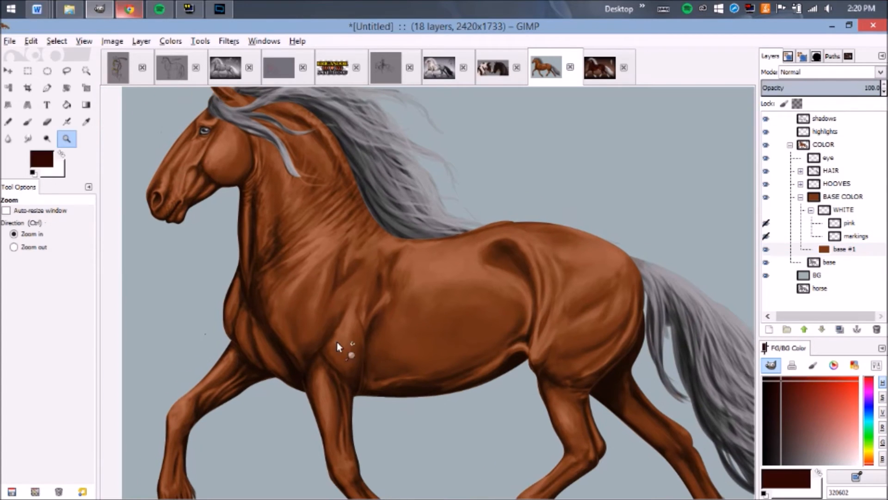
click(34, 173)
drag(233, 331, 167, 176)
key(a)
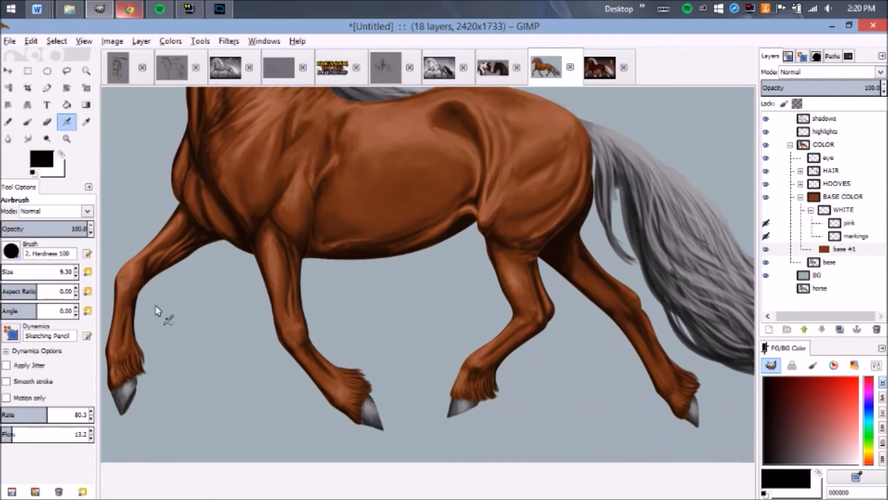
drag(173, 295, 204, 290)
click(11, 251)
click(26, 278)
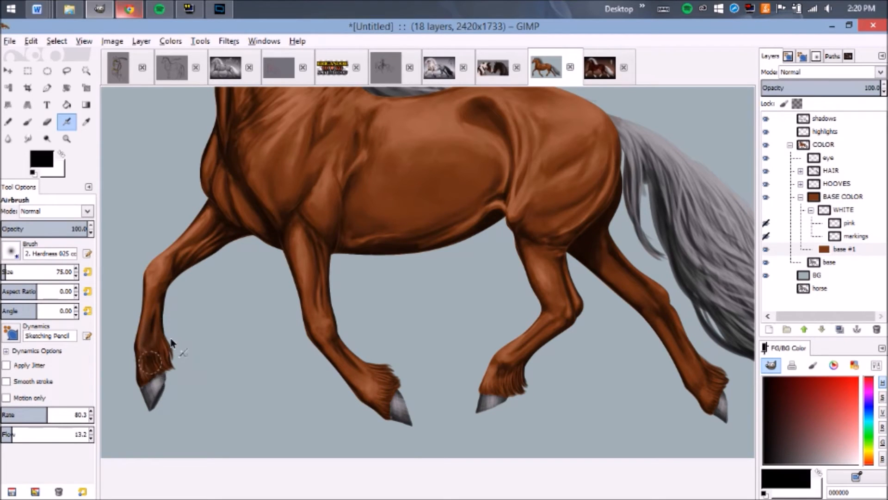
Darken the foremost leg from hoof to knee using the Hardness 050 brush at size 144.30, then sample its dark brown
click(9, 258)
click(47, 275)
click(11, 269)
mouse_move(169, 345)
mouse_down()
mouse_move(153, 340)
mouse_move(156, 259)
mouse_move(143, 310)
mouse_move(170, 274)
mouse_move(172, 313)
mouse_move(147, 356)
mouse_up()
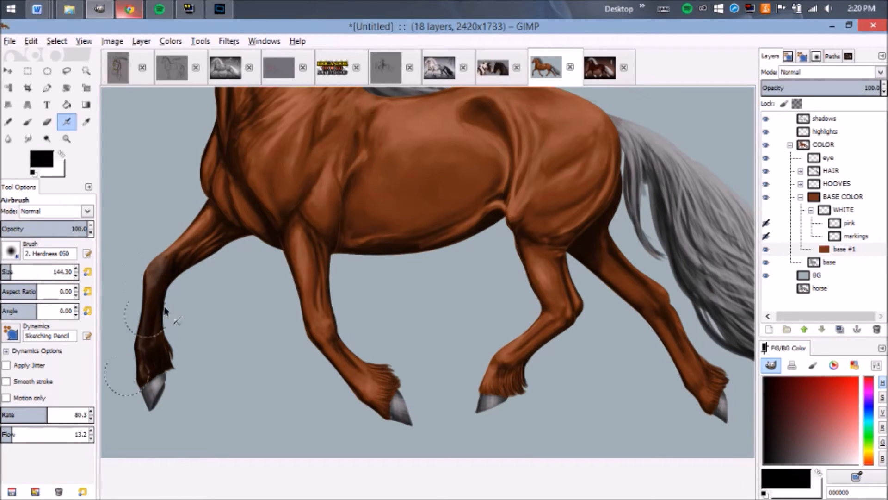
ctrl+click(150, 359)
mouse_move(171, 333)
mouse_down()
mouse_move(153, 282)
mouse_move(192, 264)
mouse_move(148, 321)
mouse_move(154, 347)
mouse_move(142, 361)
mouse_up()
Airbrush the sampled dark brown over the lower parts of the other front leg and both hind legs
mouse_move(262, 339)
mouse_down()
mouse_move(271, 390)
mouse_move(317, 390)
mouse_up()
mouse_move(338, 431)
mouse_down()
mouse_move(298, 363)
mouse_move(257, 321)
mouse_move(273, 337)
mouse_move(283, 400)
mouse_up()
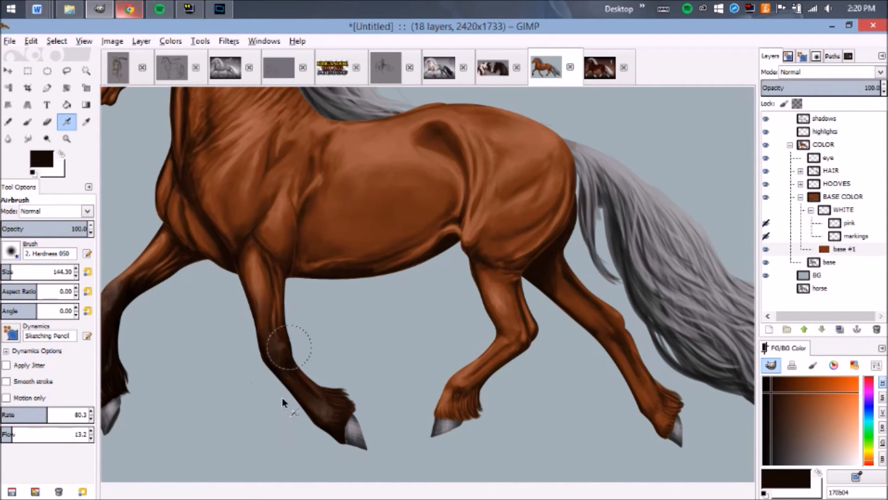
drag(489, 381, 374, 408)
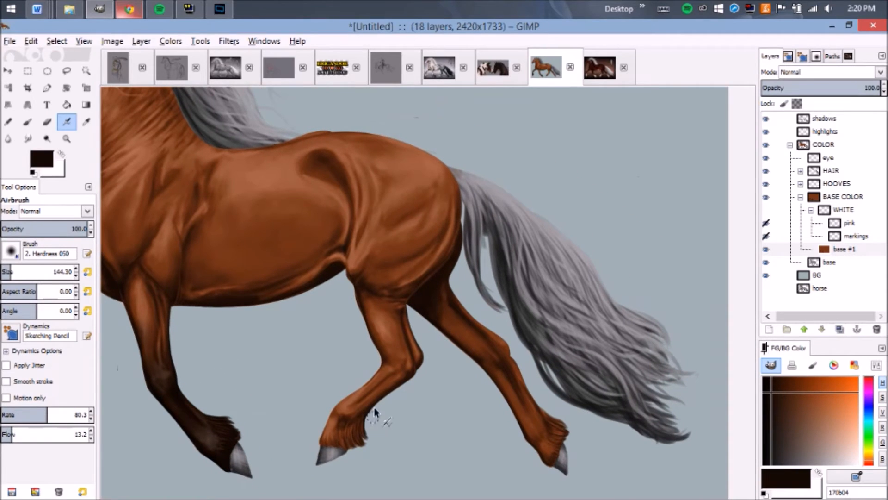
mouse_move(329, 431)
mouse_down()
mouse_move(379, 351)
mouse_move(404, 370)
mouse_move(347, 443)
mouse_move(402, 362)
mouse_move(378, 344)
mouse_move(386, 380)
mouse_move(269, 400)
mouse_up()
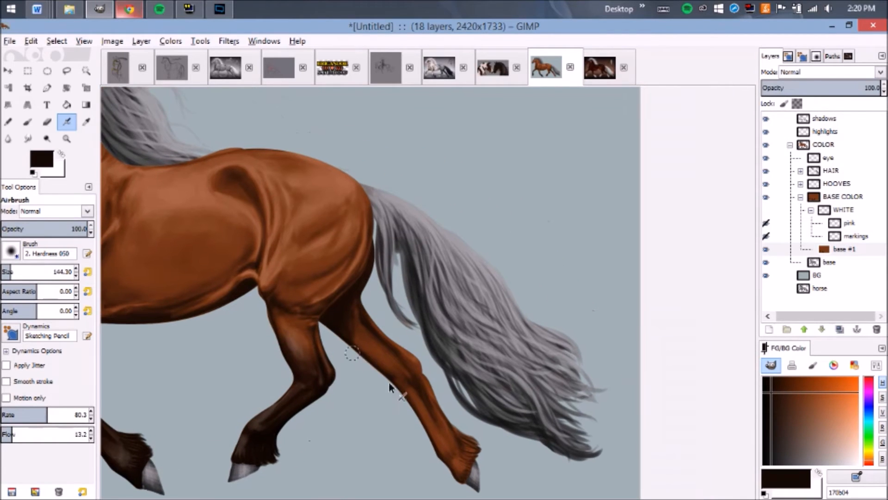
drag(389, 383, 405, 355)
mouse_move(420, 433)
mouse_down()
mouse_move(472, 430)
mouse_move(461, 469)
mouse_move(406, 336)
mouse_move(442, 472)
mouse_move(440, 341)
mouse_move(587, 451)
mouse_up()
Airbrush the dark brown over the horse's muzzle and around its eye, and check the whole head
drag(157, 312, 430, 370)
key(z)
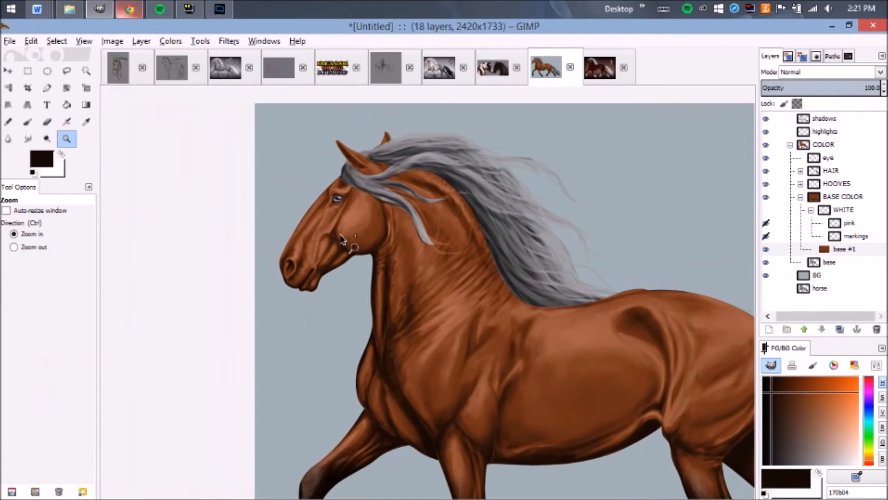
drag(307, 174, 437, 335)
key(a)
mouse_move(241, 313)
mouse_down()
mouse_move(245, 328)
mouse_move(283, 313)
mouse_move(291, 353)
mouse_move(226, 337)
mouse_move(256, 305)
mouse_up()
drag(334, 213, 194, 404)
mouse_move(264, 242)
mouse_down()
mouse_move(247, 285)
mouse_move(292, 307)
mouse_move(320, 347)
mouse_move(292, 305)
mouse_up()
key(z)
drag(216, 196, 308, 325)
mouse_move(295, 282)
mouse_down()
mouse_move(243, 296)
mouse_move(199, 263)
mouse_up()
mouse_move(217, 273)
ctrl+mouse_down()
mouse_move(319, 372)
mouse_move(300, 338)
ctrl+mouse_up()
drag(230, 251, 410, 423)
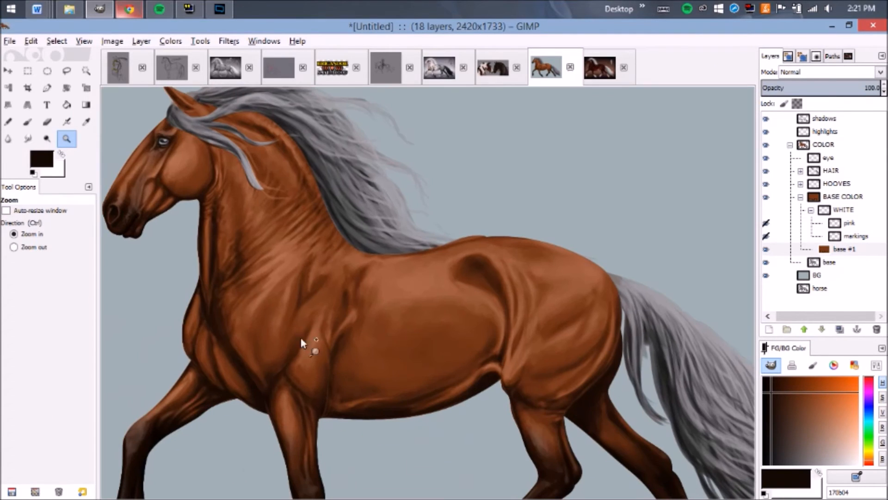
Softly darken the neck, shoulder and rump with the Airbrush at size 271.20 and flow 8.2
key(a)
drag(30, 275, 127, 268)
drag(245, 180, 230, 208)
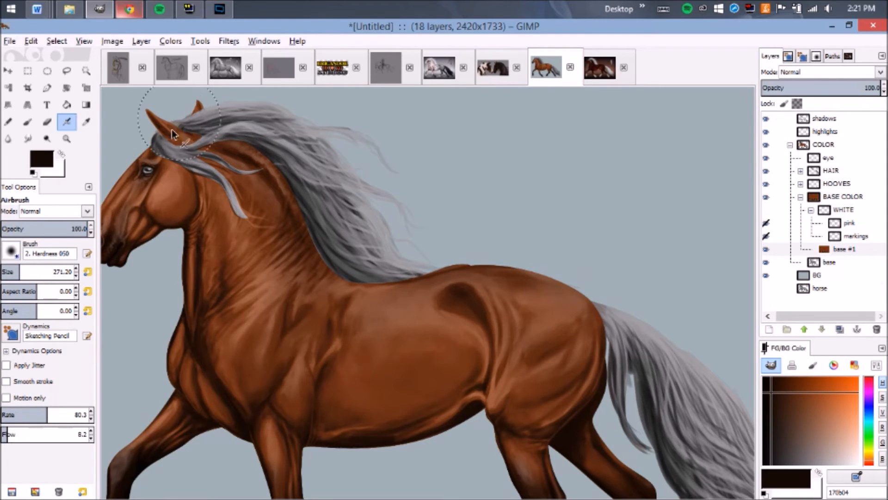
drag(155, 188, 195, 165)
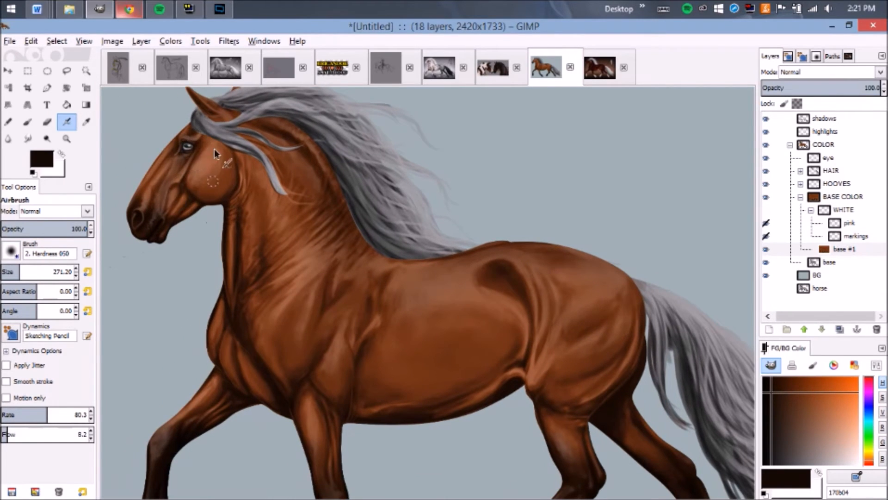
drag(163, 257, 137, 231)
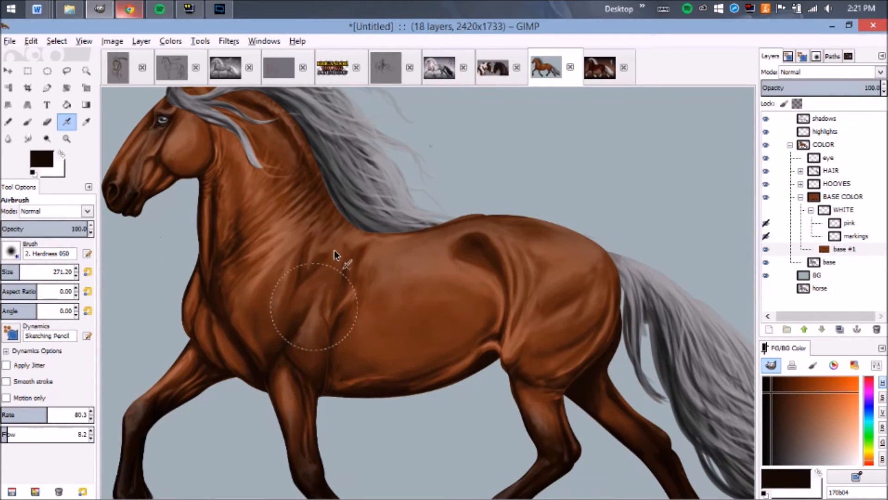
Extend the soft dark brown shading along the horse's back, croup and upper neck
key(z)
drag(543, 245, 553, 324)
mouse_move(501, 245)
mouse_down()
mouse_move(524, 320)
mouse_move(550, 331)
mouse_up()
key(a)
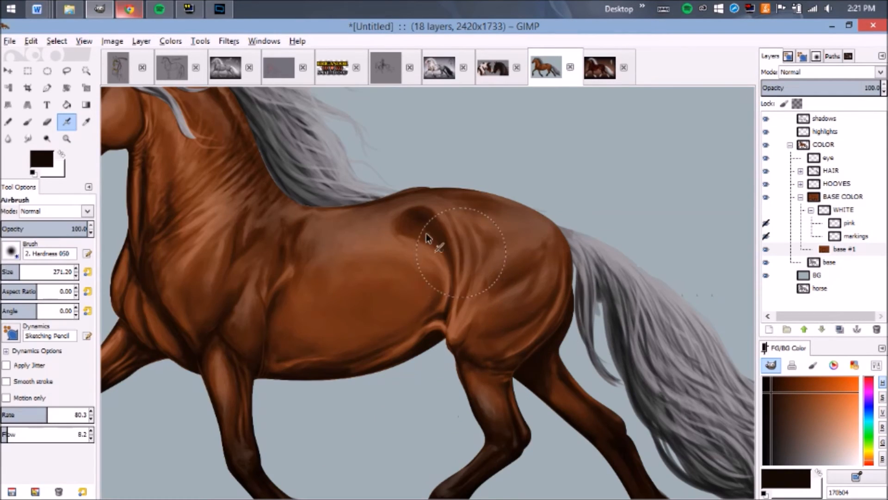
drag(294, 220, 413, 355)
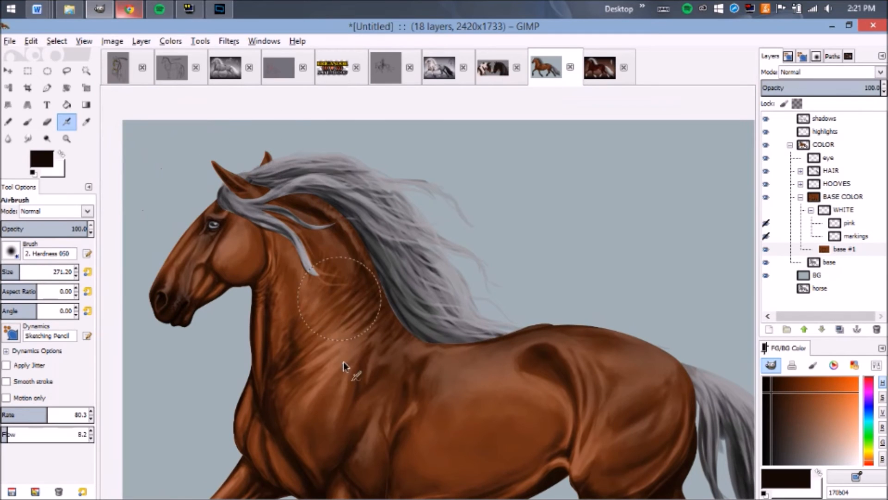
key(z)
mouse_move(620, 387)
mouse_down()
mouse_move(490, 256)
mouse_move(589, 414)
mouse_up()
drag(355, 233, 479, 397)
Sample the coat color and adjust the foreground color to the bright orange e38d39
key(a)
ctrl+click(452, 294)
click(828, 396)
drag(867, 465, 869, 458)
scroll(495, 337, up, 1)
scroll(494, 337, left, 1)
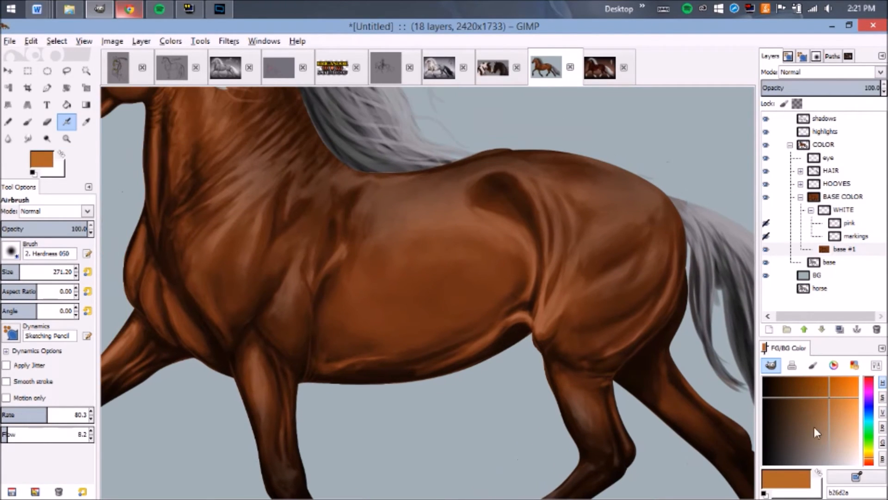
click(846, 401)
drag(567, 391, 576, 397)
Airbrush the orange along the flank fold and the lower edge of the belly
drag(520, 322, 456, 373)
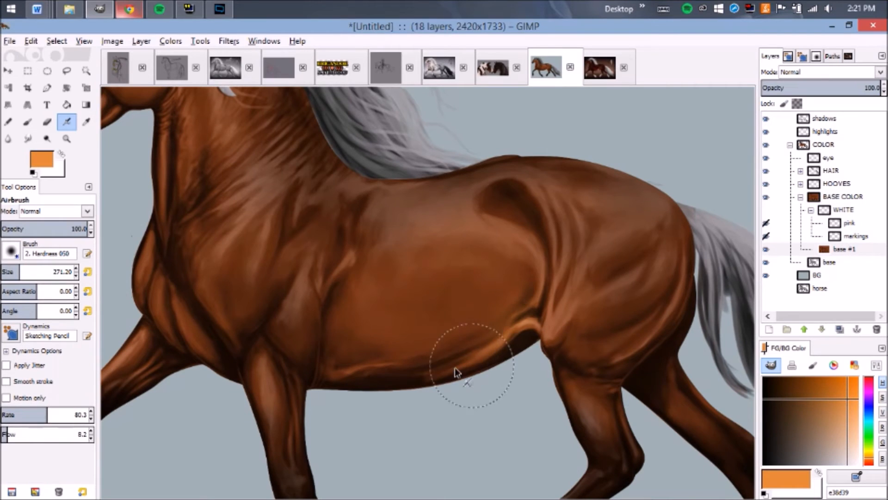
drag(498, 314, 386, 294)
mouse_move(561, 319)
mouse_down()
mouse_move(443, 377)
mouse_move(471, 357)
mouse_up()
drag(403, 306, 665, 445)
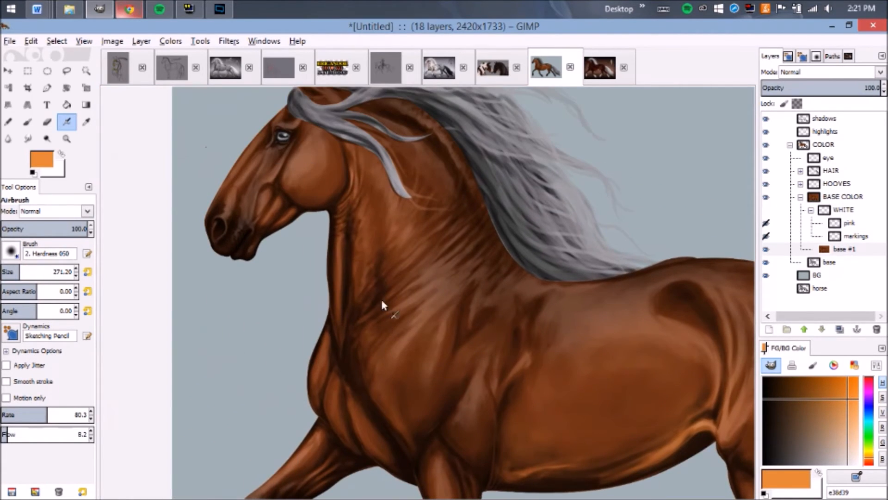
Add orange airbrush tones to the chest and hindquarters, and review the whole horse
drag(324, 412, 395, 352)
key(z)
click(396, 353)
drag(297, 168, 396, 377)
key(a)
key(z)
ctrl+drag(343, 254, 397, 286)
drag(356, 210, 443, 347)
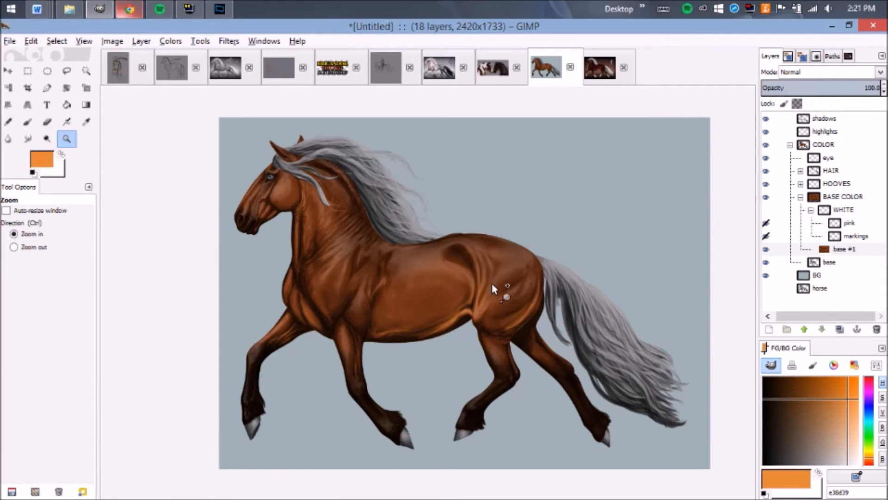
drag(342, 155, 523, 416)
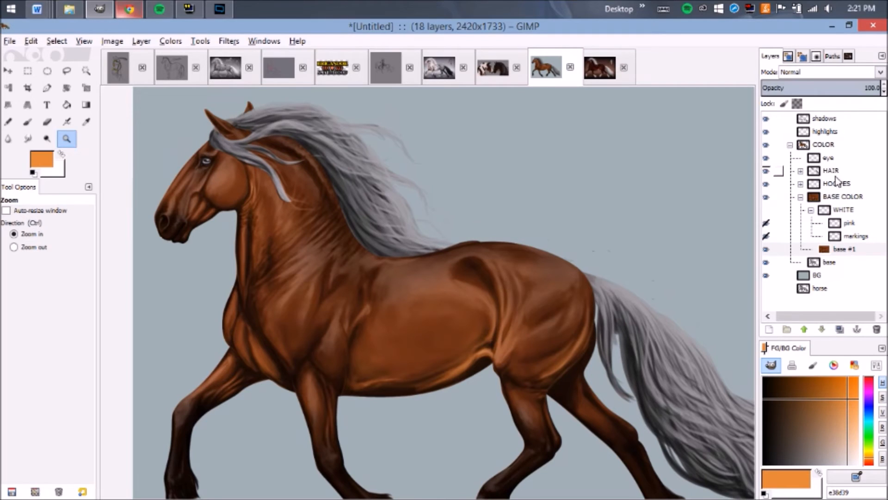
Colorize the hair color layer in the HAIR group near-black with Hue 11, Saturation 12 and Lightness -84
click(828, 172)
click(800, 171)
click(828, 197)
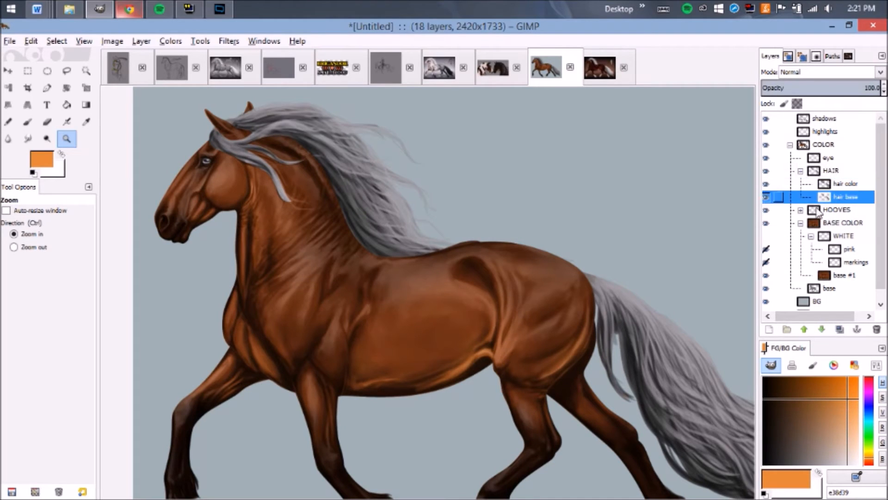
click(838, 184)
click(170, 41)
click(174, 82)
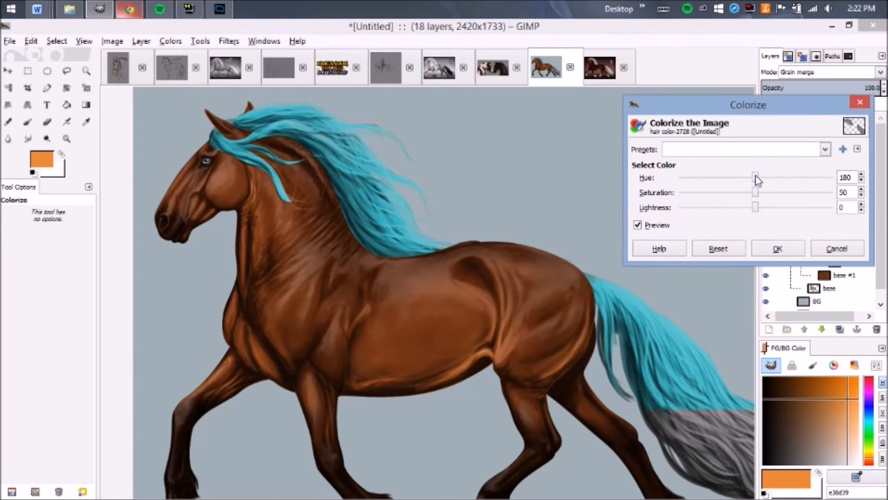
drag(755, 178, 686, 187)
drag(755, 192, 700, 193)
drag(762, 210, 694, 207)
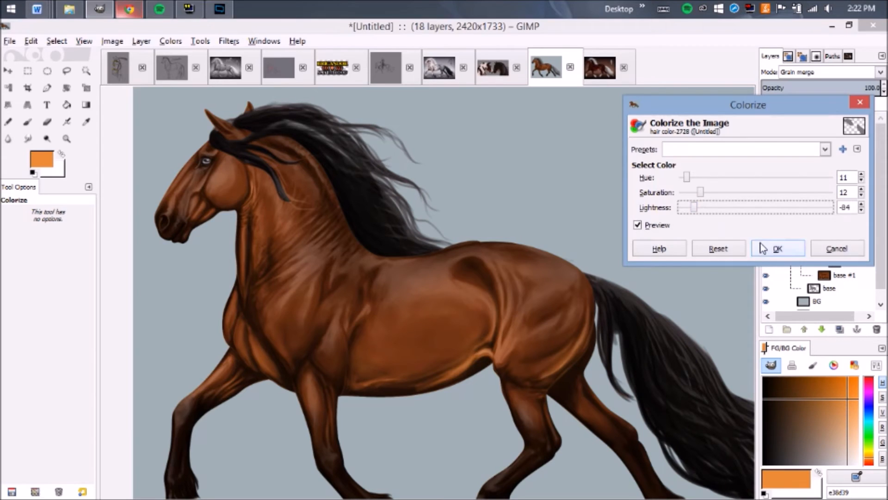
click(760, 246)
Review the dark mane and tail, select the markings layer, and make the WHITE group's contents visible
key(z)
ctrl+click(384, 231)
drag(383, 231, 466, 360)
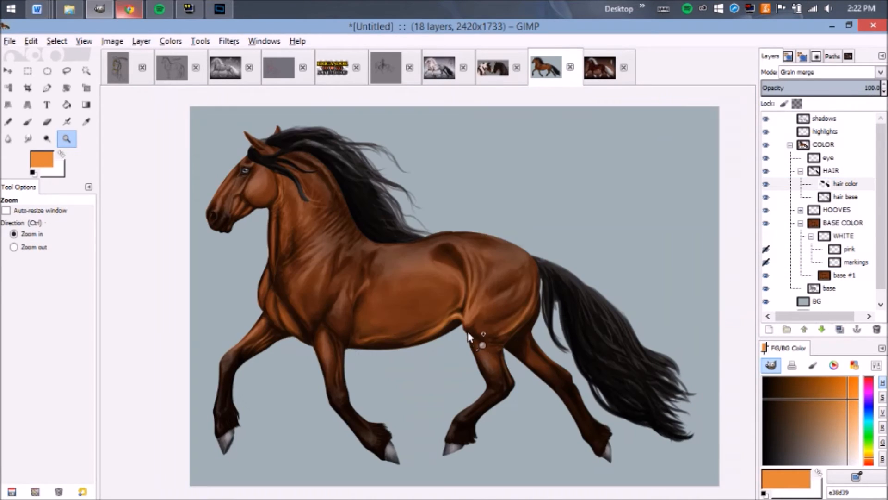
drag(327, 159, 451, 391)
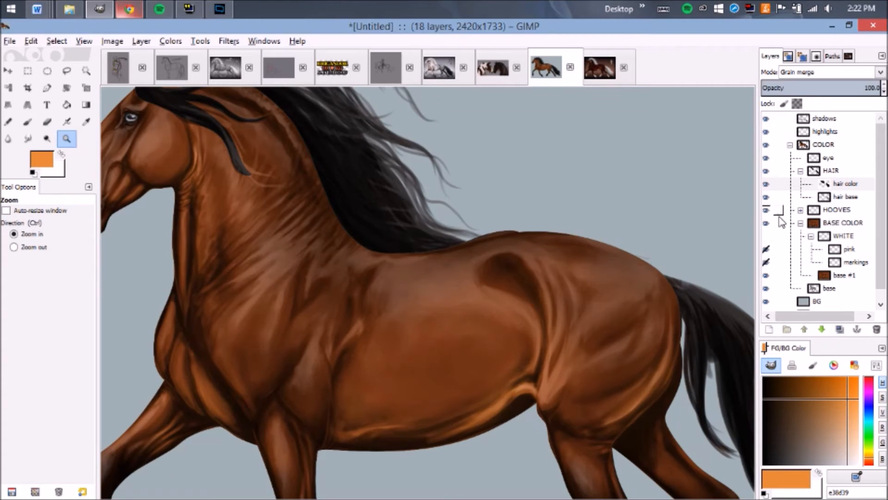
scroll(868, 216, down, 1)
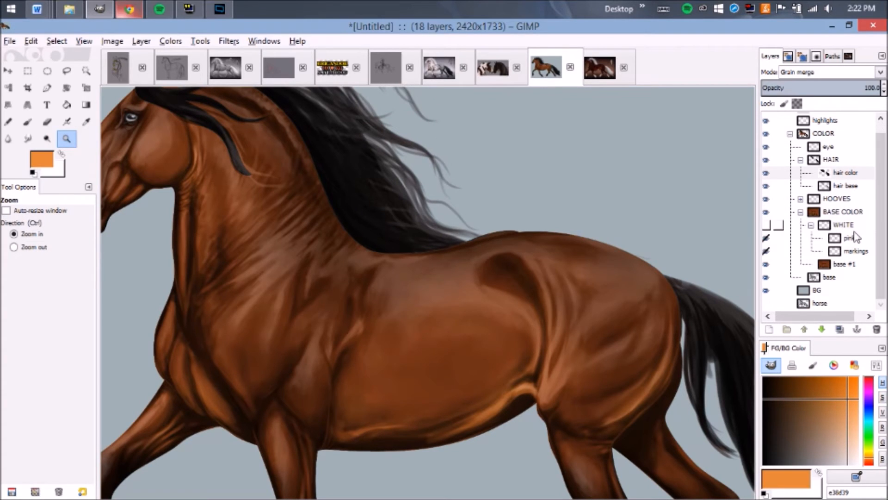
click(852, 251)
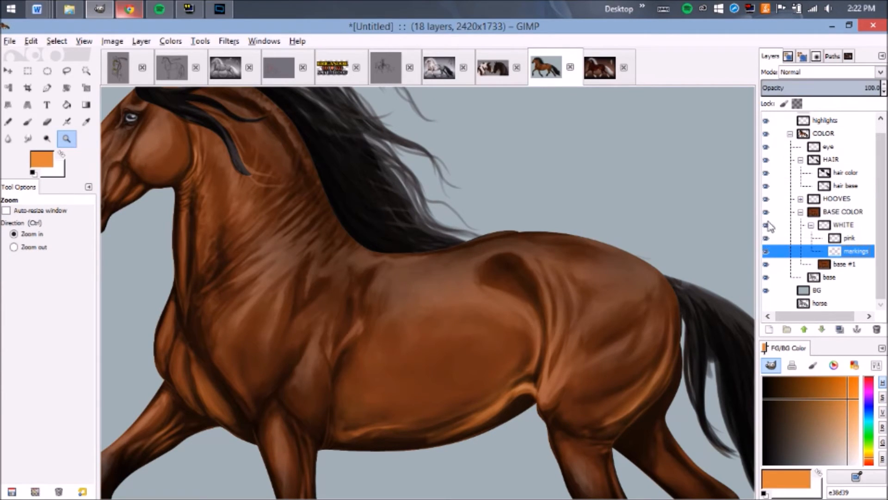
click(766, 225)
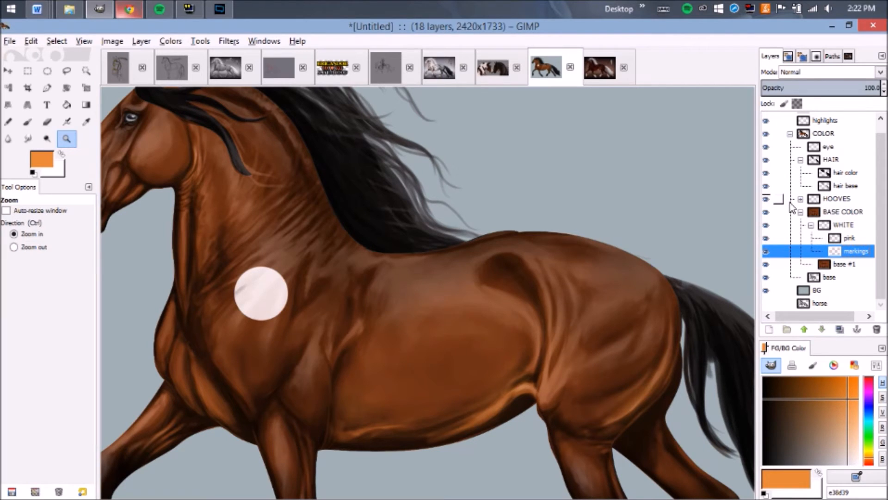
Sample the pinkish white e7dbd5 from the round spot on the shoulder, then clear the spot
drag(413, 270, 442, 242)
key(a)
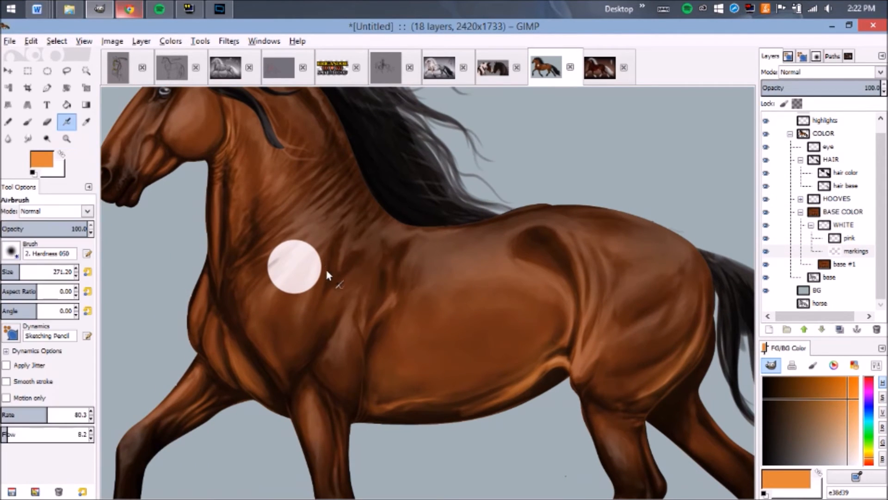
ctrl+click(294, 272)
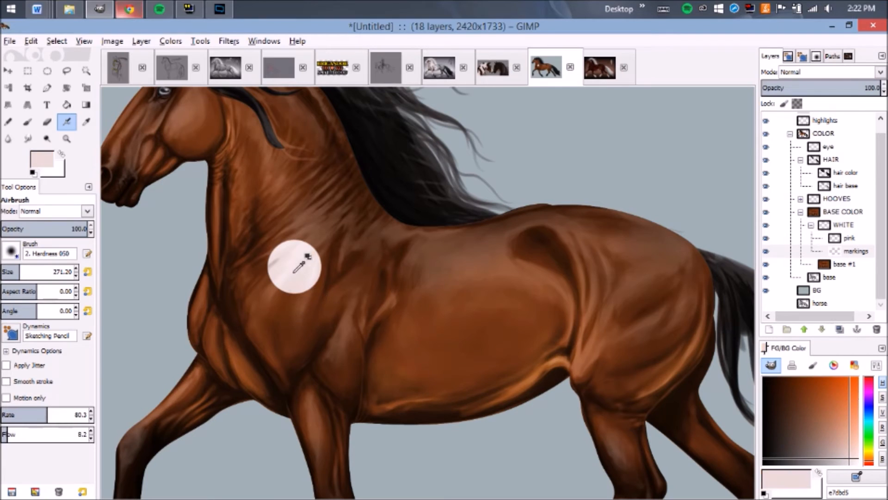
key(Delete)
Set the Airbrush to the Hardness 100 brush with flow 15.7 and check the Sketching Pencil dynamics mapping
click(11, 251)
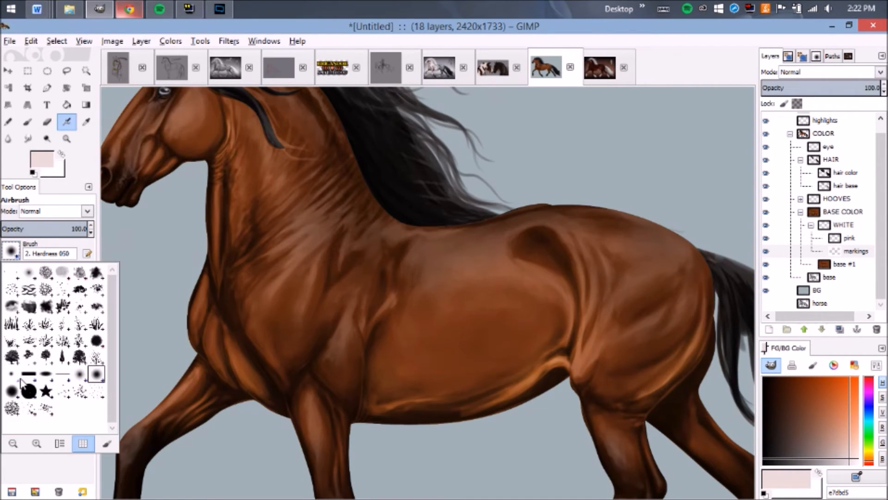
click(28, 391)
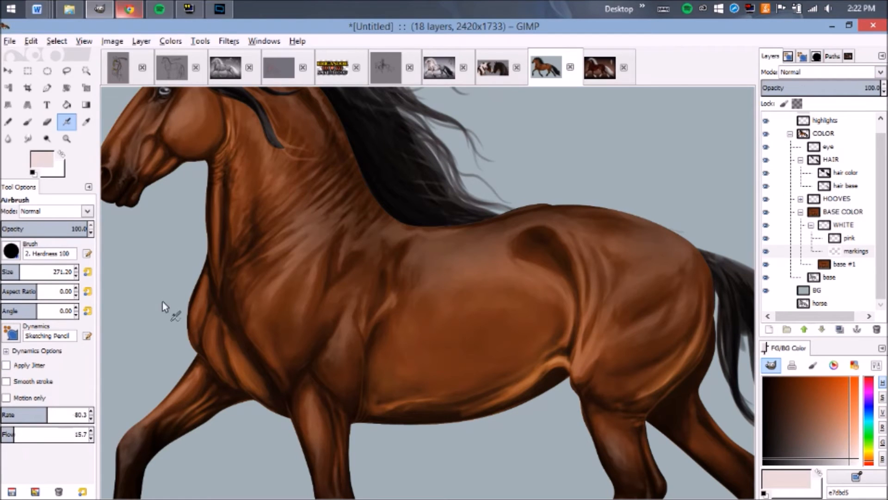
click(802, 57)
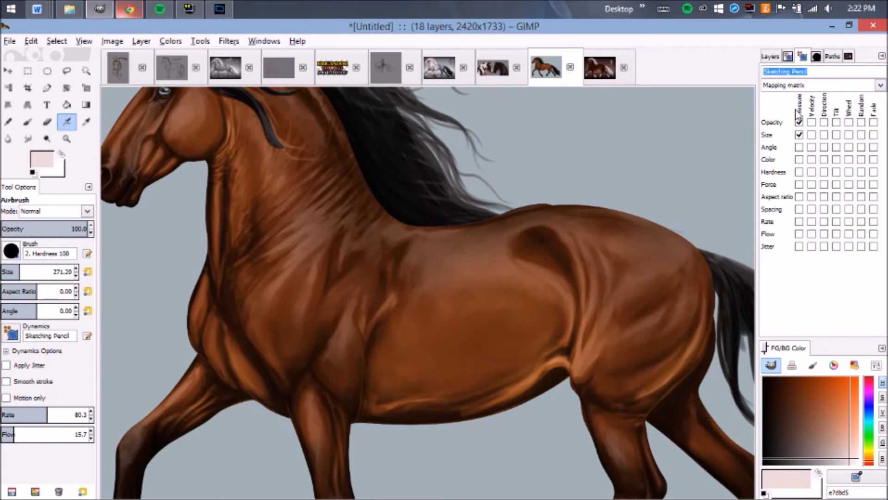
click(772, 57)
scroll(288, 299, down, 2)
key(z)
drag(275, 268, 345, 377)
drag(270, 249, 354, 390)
mouse_move(326, 324)
mouse_down()
mouse_move(314, 334)
mouse_move(311, 363)
mouse_up()
drag(325, 393, 325, 329)
key(a)
drag(336, 217, 309, 260)
drag(307, 189, 257, 248)
key(ctrl+z)
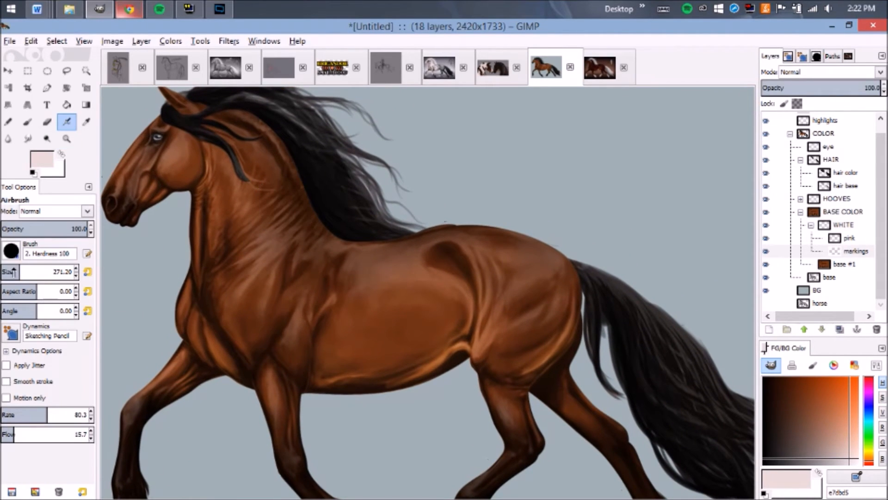
Paint a white marking from the shoulder down the near front leg to the hoof with brush size 82
mouse_move(265, 202)
mouse_down()
mouse_move(273, 190)
mouse_move(268, 256)
mouse_move(285, 329)
mouse_up()
drag(285, 330, 265, 271)
mouse_move(252, 242)
mouse_down()
mouse_move(301, 417)
mouse_move(302, 372)
mouse_up()
mouse_move(286, 315)
mouse_down()
mouse_move(285, 373)
mouse_move(343, 440)
mouse_up()
scroll(287, 273, up, 3)
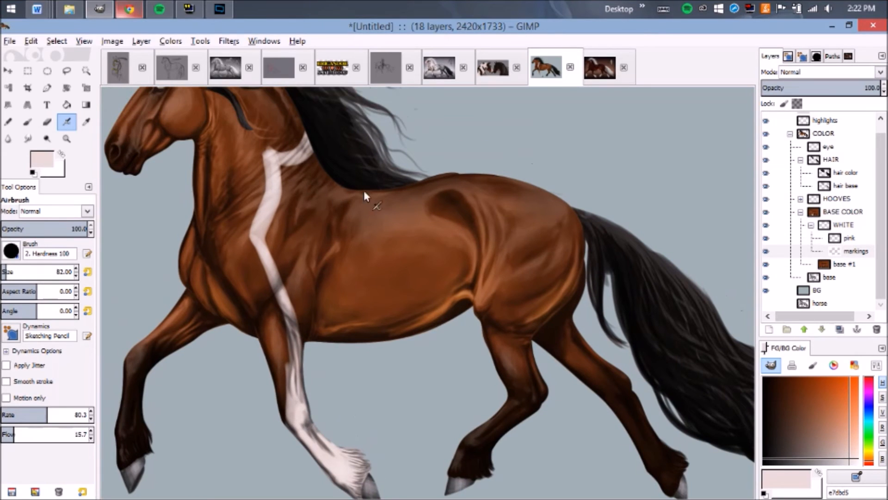
Fill in the white shoulder patch up to the mane and extend a jagged branch toward the withers
mouse_move(342, 253)
mouse_down()
mouse_move(292, 300)
mouse_move(319, 152)
mouse_move(270, 237)
mouse_up()
drag(324, 176, 305, 266)
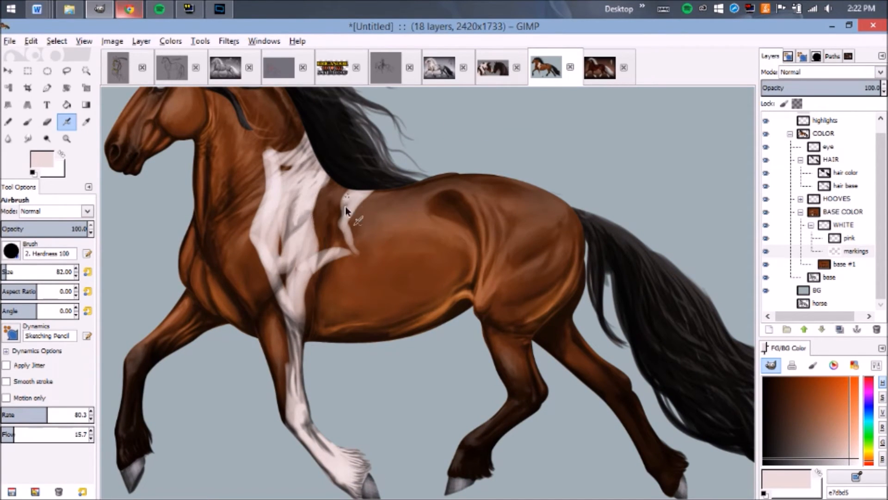
drag(345, 206, 303, 269)
mouse_move(348, 231)
mouse_down()
mouse_move(315, 250)
mouse_move(285, 171)
mouse_move(286, 271)
mouse_up()
key(z)
mouse_move(295, 226)
mouse_down()
mouse_move(342, 309)
mouse_move(357, 317)
mouse_up()
mouse_move(301, 214)
mouse_down()
mouse_move(373, 329)
mouse_move(389, 329)
mouse_up()
drag(395, 301, 314, 264)
Paint a curved white stripe over the croup and haunch and a white sock on the near hind leg
key(a)
drag(368, 196, 362, 248)
mouse_move(334, 170)
mouse_down()
mouse_move(363, 206)
mouse_move(368, 274)
mouse_up()
drag(353, 299, 347, 272)
mouse_move(303, 372)
mouse_down()
mouse_move(364, 325)
mouse_move(320, 374)
mouse_move(308, 310)
mouse_move(335, 401)
mouse_up()
Paint a white marking along the front of the face, over the nostril and onto the lower lip
key(z)
mouse_move(231, 201)
mouse_down()
mouse_move(305, 300)
mouse_move(330, 375)
mouse_up()
drag(336, 178, 257, 468)
key(a)
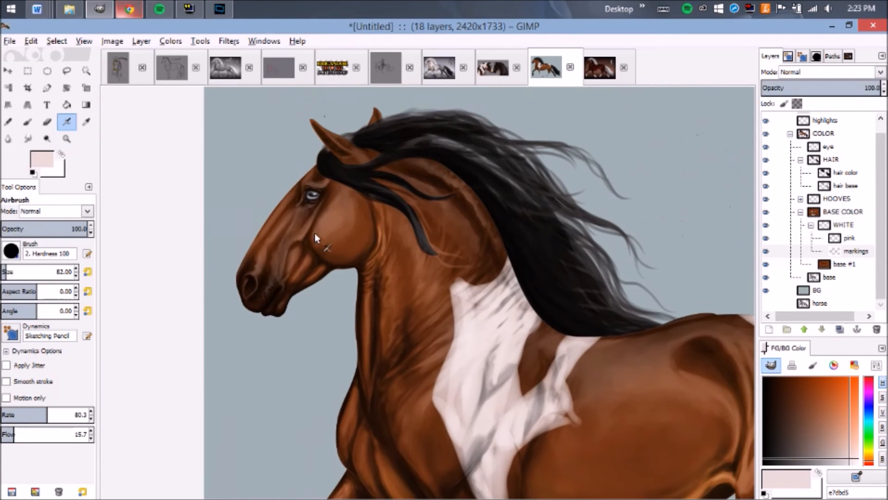
drag(32, 271, 16, 272)
drag(191, 288, 178, 280)
mouse_move(232, 236)
mouse_down()
mouse_move(252, 312)
mouse_move(266, 315)
mouse_move(237, 203)
mouse_move(234, 310)
mouse_move(251, 186)
mouse_up()
key(ctrl+z)
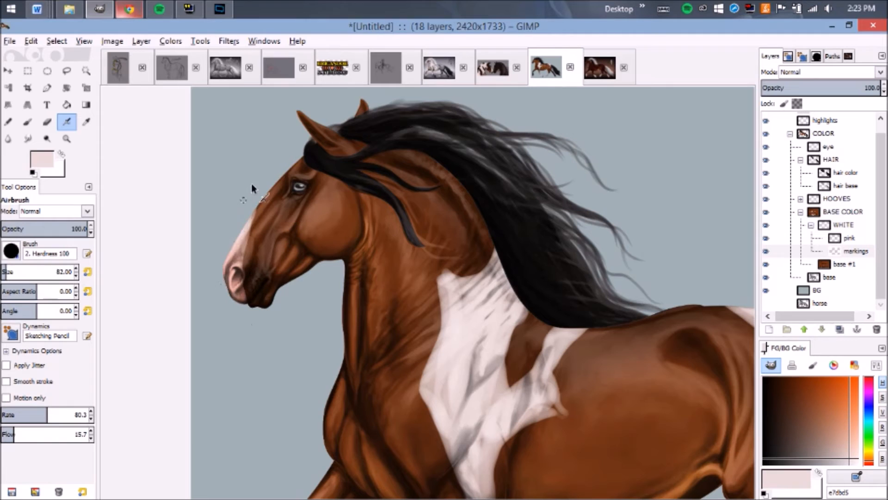
key(z)
ctrl+drag(234, 219, 290, 341)
drag(217, 242, 274, 325)
key(a)
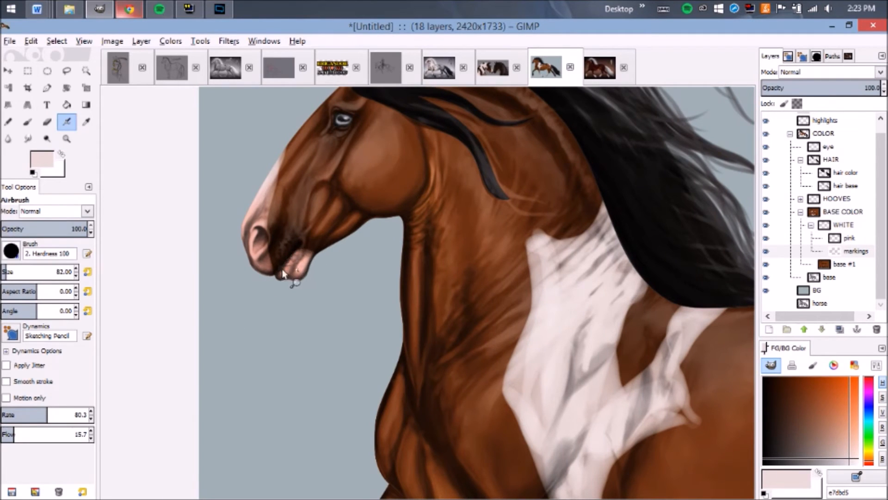
Paint a white sock above the hoof of the raised front leg
key(z)
ctrl+click(298, 318)
click(297, 318)
scroll(305, 328, down, 3)
key(a)
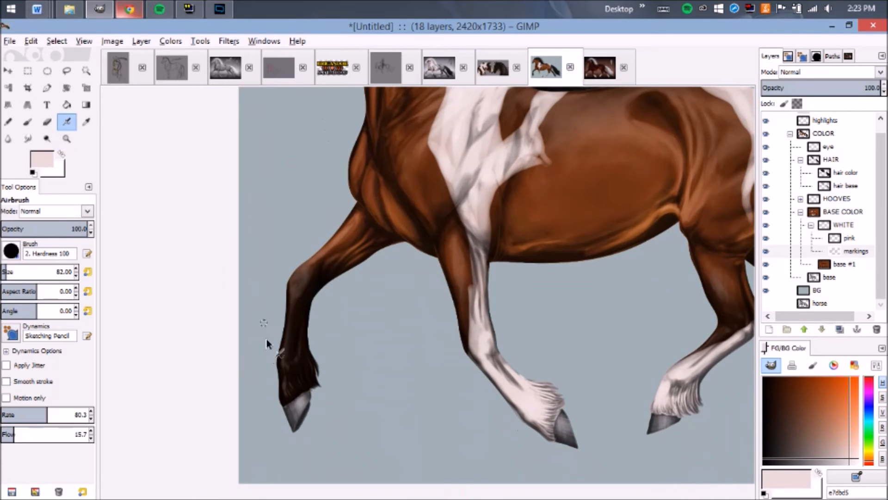
mouse_move(323, 360)
mouse_down()
mouse_move(267, 353)
mouse_move(287, 347)
mouse_move(329, 377)
mouse_up()
Try to paint a white sock on the rearmost hind leg
key(z)
click(339, 329)
key(a)
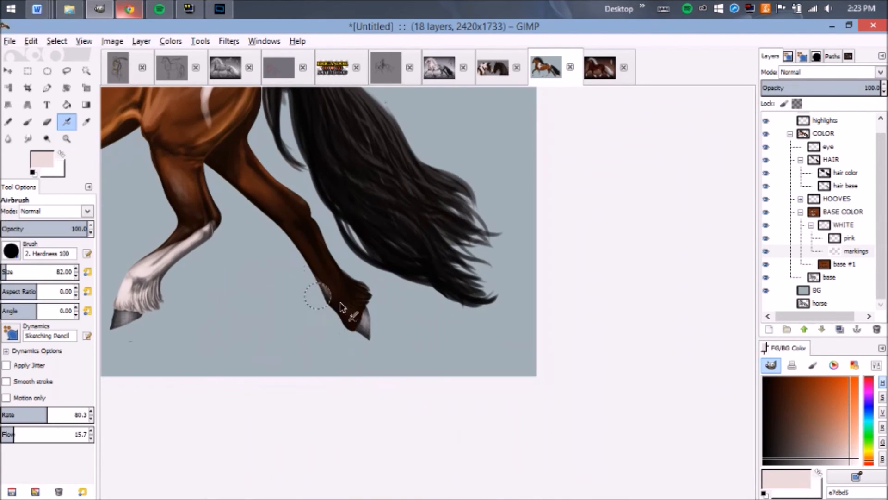
mouse_move(330, 301)
mouse_down()
mouse_move(338, 277)
mouse_move(363, 331)
mouse_up()
key(z)
key(ctrl+z)
Paint a white section along the lower edge of the mane on the hair color layer
drag(271, 215, 343, 323)
drag(342, 274, 334, 305)
ctrl+drag(306, 246, 354, 339)
drag(285, 232, 360, 343)
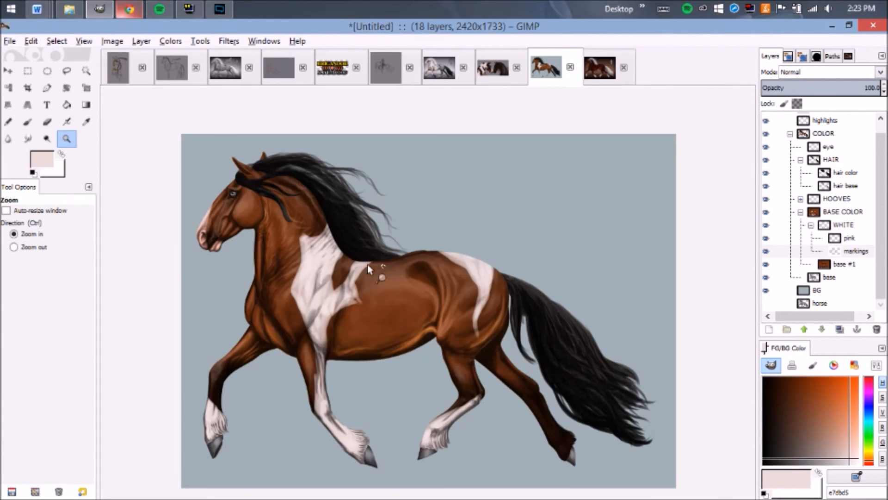
key(a)
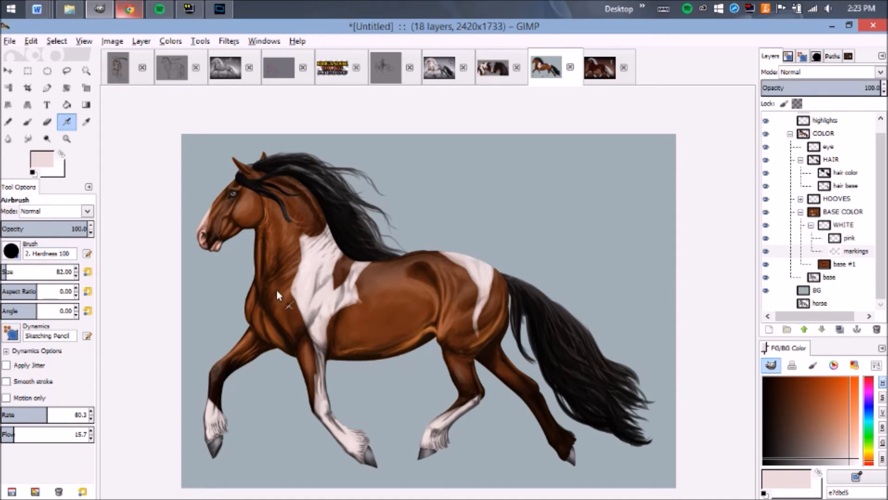
click(850, 238)
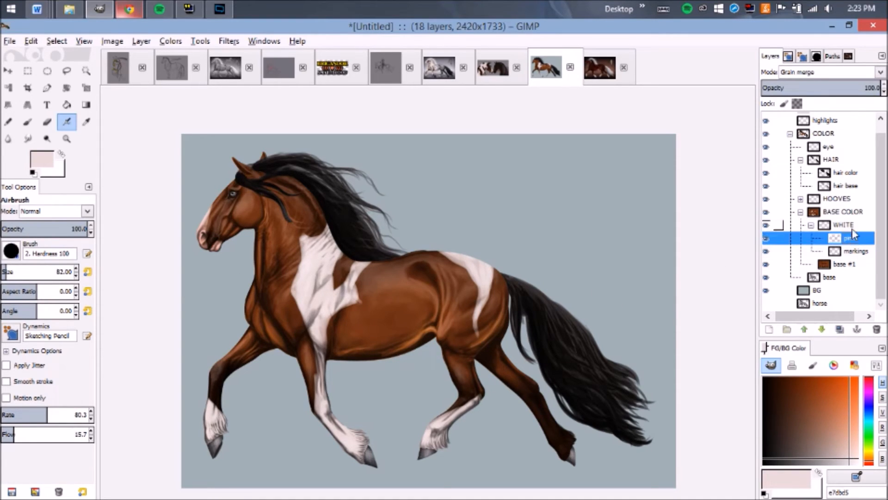
click(849, 175)
key(z)
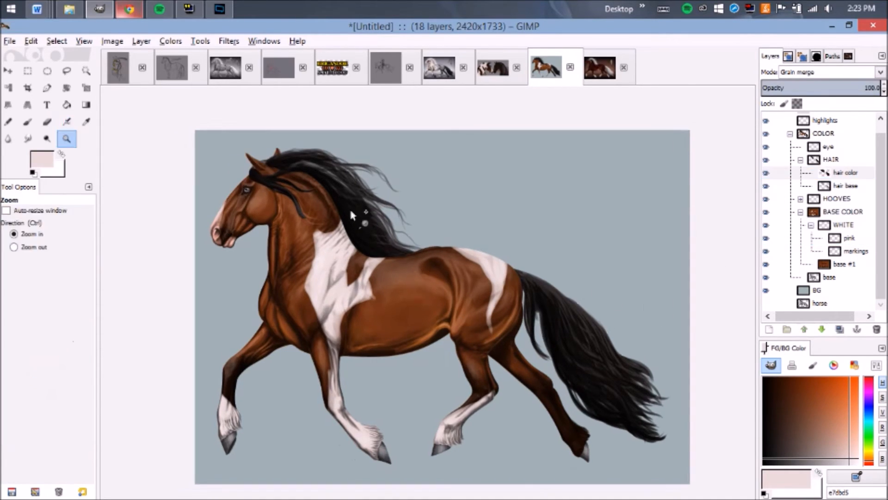
click(362, 231)
key(a)
mouse_move(239, 215)
mouse_down()
mouse_move(249, 251)
mouse_move(298, 287)
mouse_move(270, 258)
mouse_move(301, 284)
mouse_move(308, 276)
mouse_move(381, 305)
mouse_move(290, 276)
mouse_move(378, 282)
mouse_move(232, 258)
mouse_move(238, 251)
mouse_move(269, 267)
mouse_move(331, 271)
mouse_move(342, 327)
mouse_move(361, 287)
mouse_up()
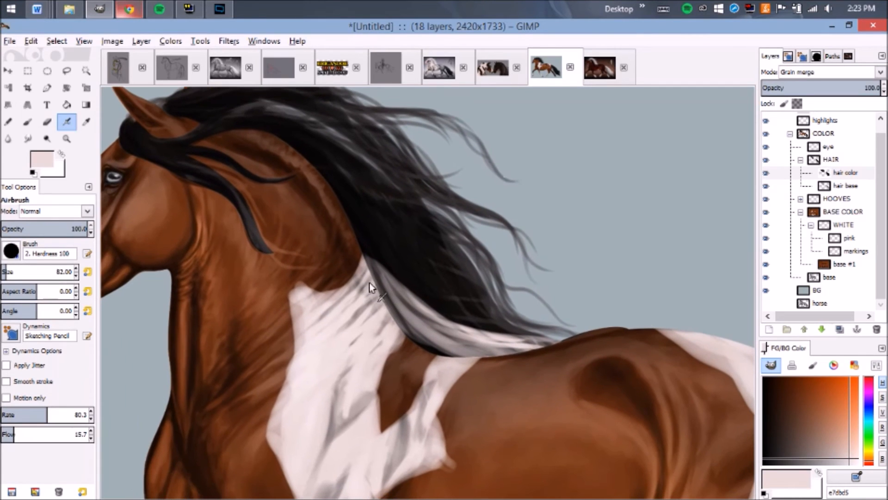
Paint white strands along the outer side and through the tip of the tail on the hair color layer
key(z)
drag(443, 304, 511, 392)
drag(396, 276, 486, 395)
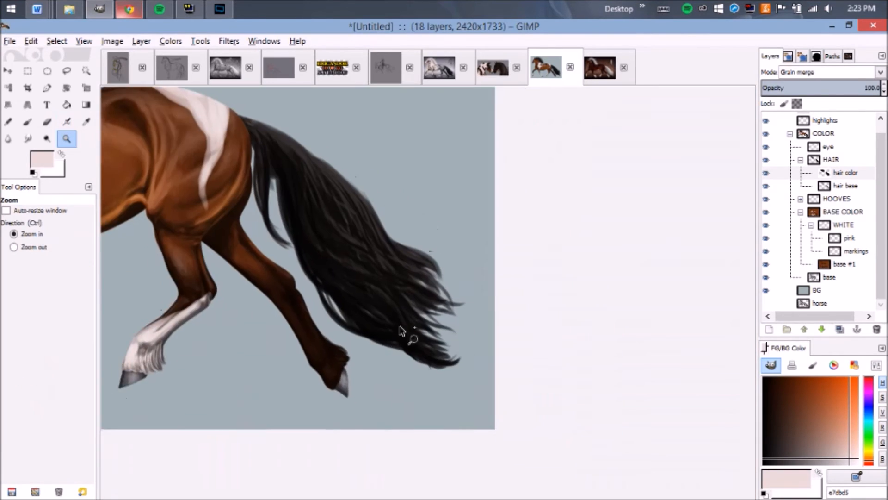
drag(346, 243, 318, 296)
key(a)
mouse_move(272, 183)
mouse_down()
mouse_move(318, 265)
mouse_move(311, 260)
mouse_move(409, 367)
mouse_move(356, 273)
mouse_move(366, 284)
mouse_move(355, 290)
mouse_move(414, 378)
mouse_up()
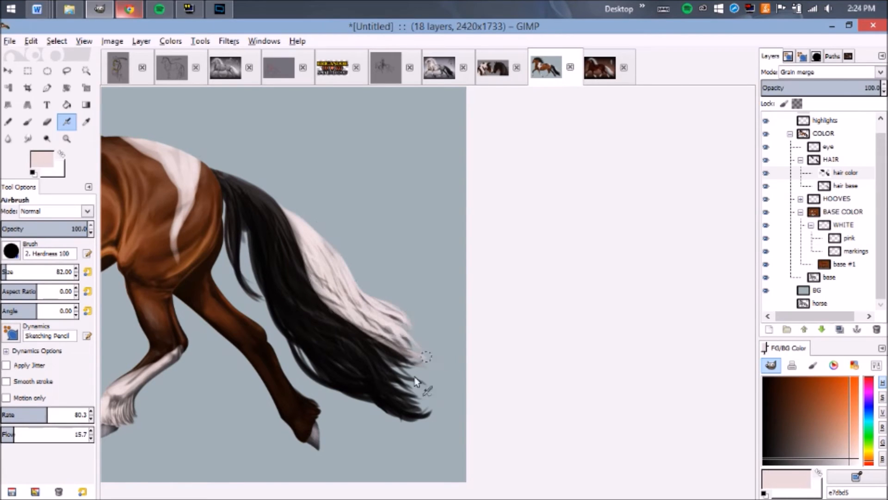
mouse_move(290, 278)
mouse_down()
mouse_move(365, 334)
mouse_move(360, 343)
mouse_move(275, 248)
mouse_move(289, 278)
mouse_move(271, 242)
mouse_move(347, 337)
mouse_move(302, 328)
mouse_move(442, 417)
mouse_move(360, 344)
mouse_move(428, 383)
mouse_move(390, 308)
mouse_move(411, 373)
mouse_up()
Review the white markings on the body, mane and tail across the whole horse
key(z)
ctrl+drag(367, 301, 409, 383)
drag(304, 254, 407, 377)
ctrl+drag(318, 282, 356, 341)
drag(306, 286, 370, 341)
drag(342, 248, 322, 291)
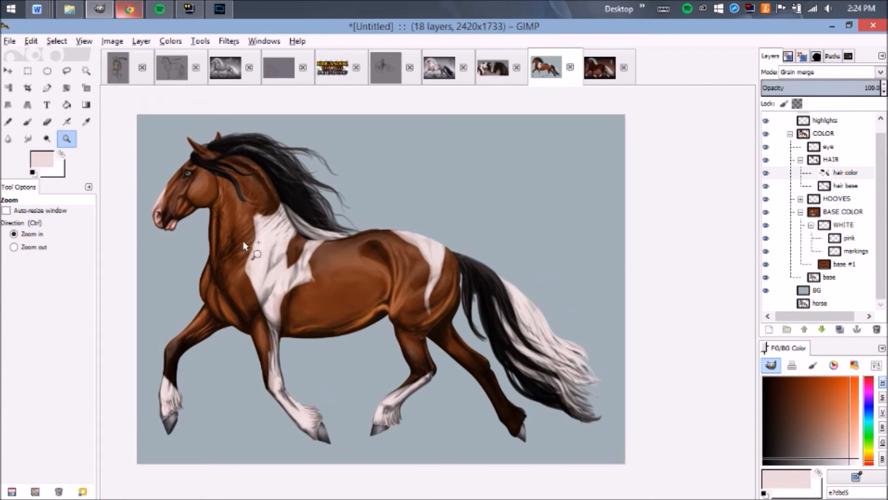
ctrl+drag(228, 223, 315, 346)
drag(234, 244, 320, 357)
drag(502, 254, 546, 330)
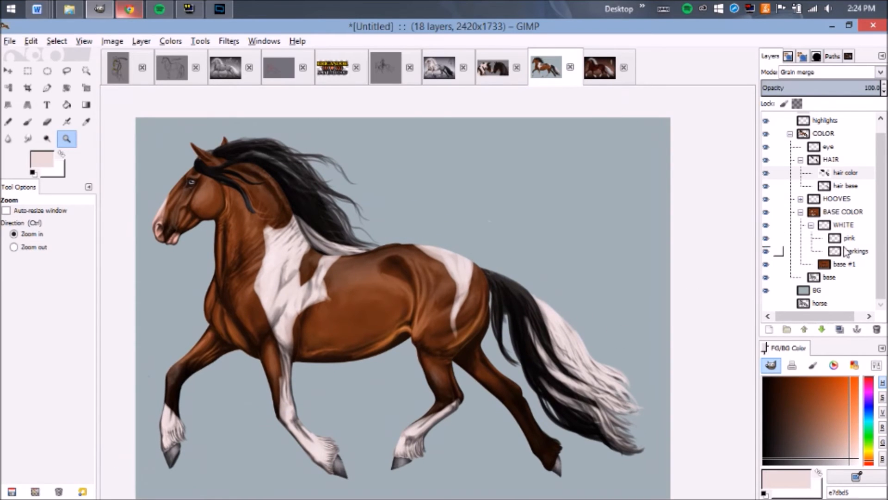
Expand the HOOVES group and fuzzy-select the three hooves below the white socks on the hooves color layer
click(840, 200)
drag(406, 338, 416, 268)
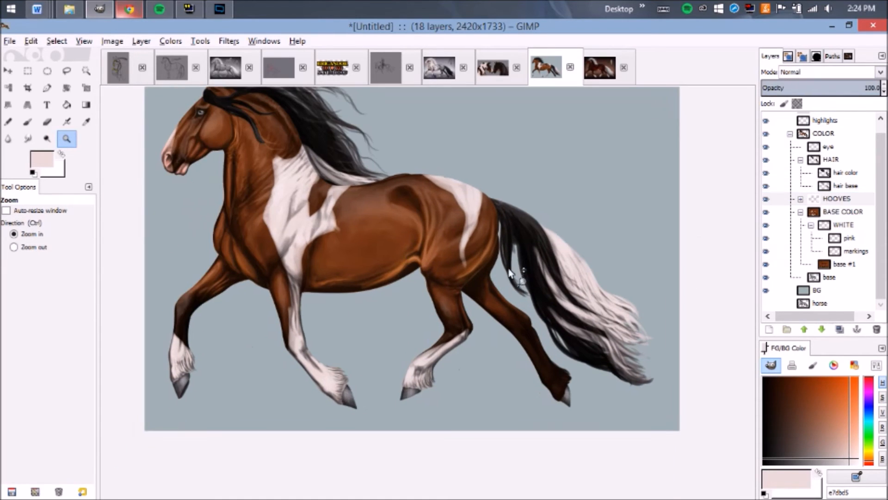
click(801, 199)
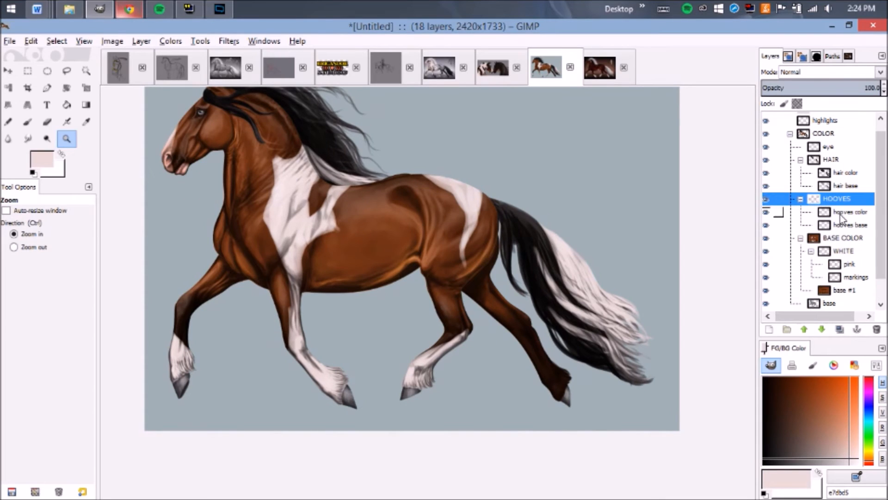
click(840, 213)
drag(303, 256, 284, 239)
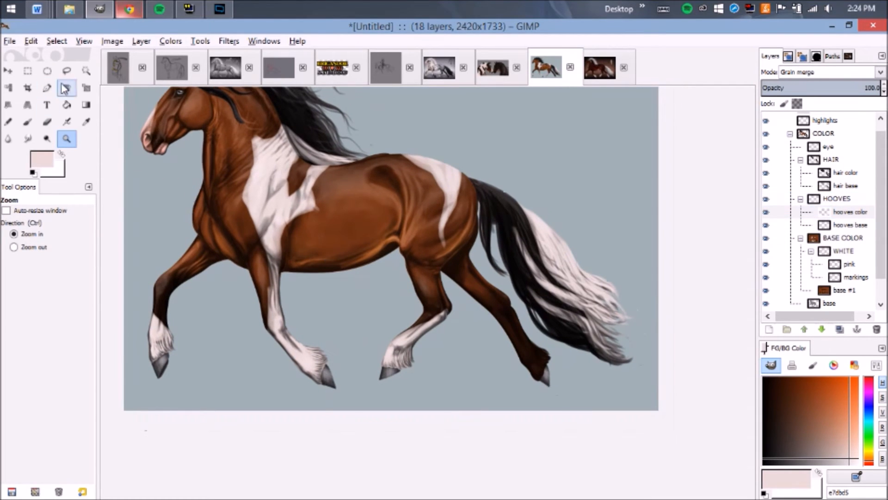
click(86, 71)
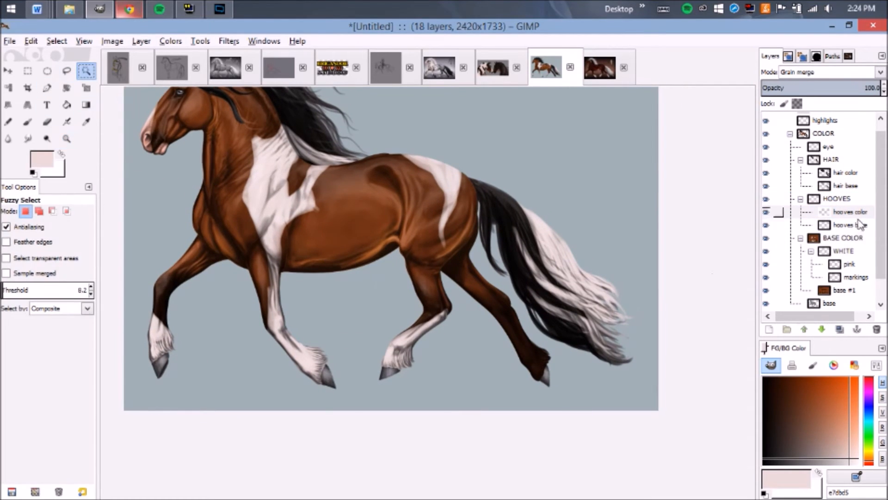
drag(430, 315, 438, 300)
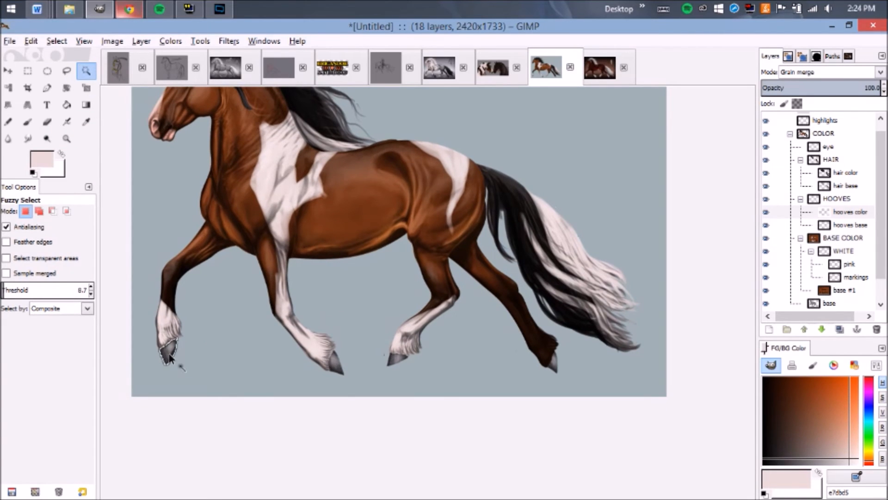
shift+click(337, 363)
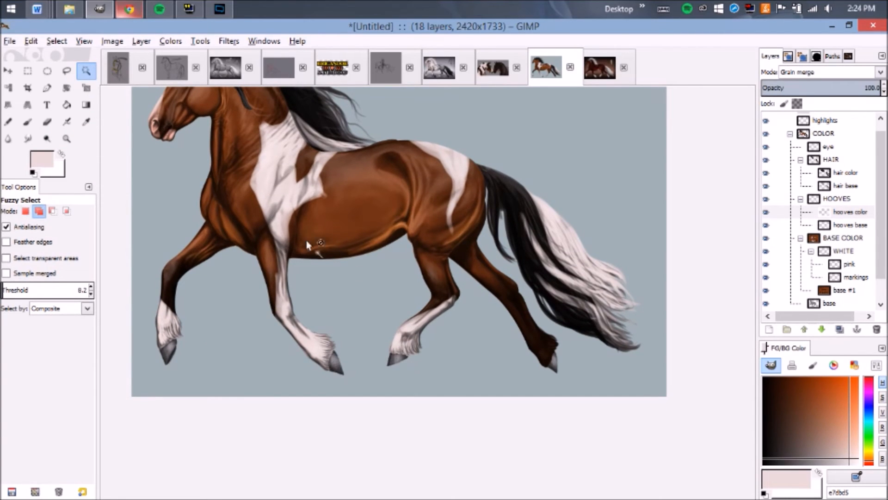
Colorize the three selected hooves with Hue 21, Saturation 50 and Lightness 37
click(170, 40)
click(185, 84)
drag(754, 178, 690, 182)
drag(756, 206, 791, 212)
click(776, 247)
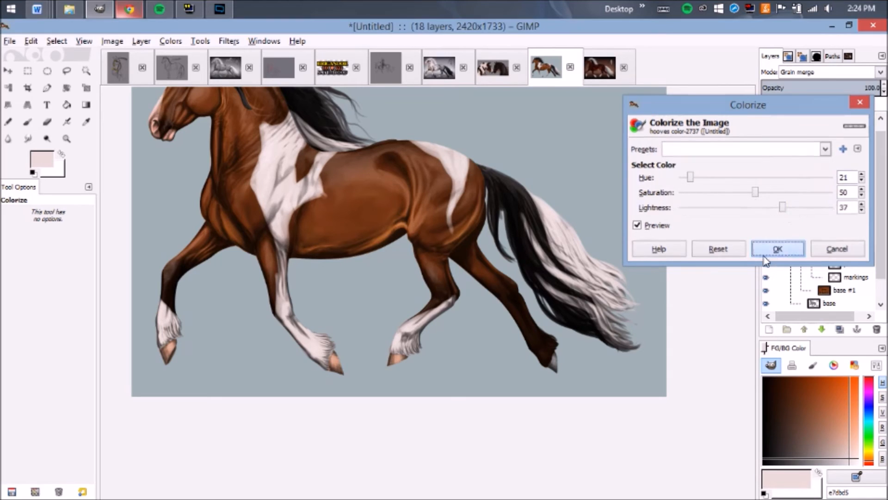
Fuzzy-select the hoof of the dark hind leg and colorize it with Hue 19, Saturation 21 and Lightness -56
drag(520, 304, 460, 284)
click(86, 70)
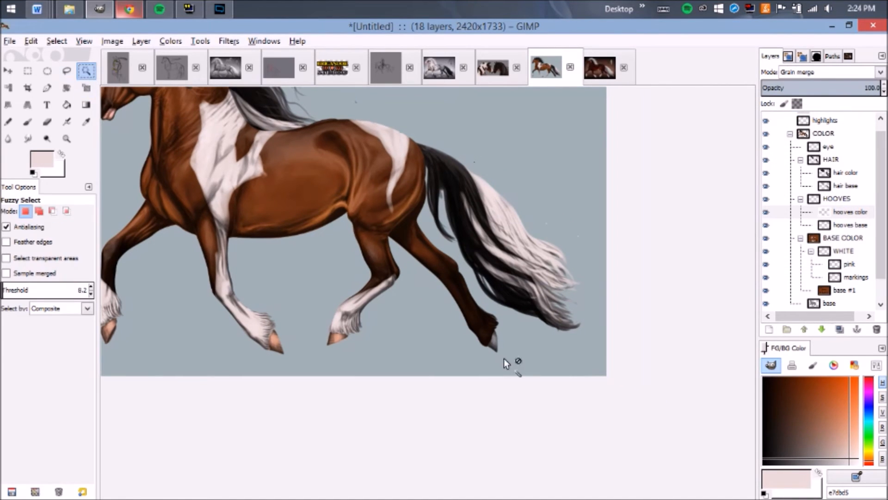
click(496, 350)
click(169, 42)
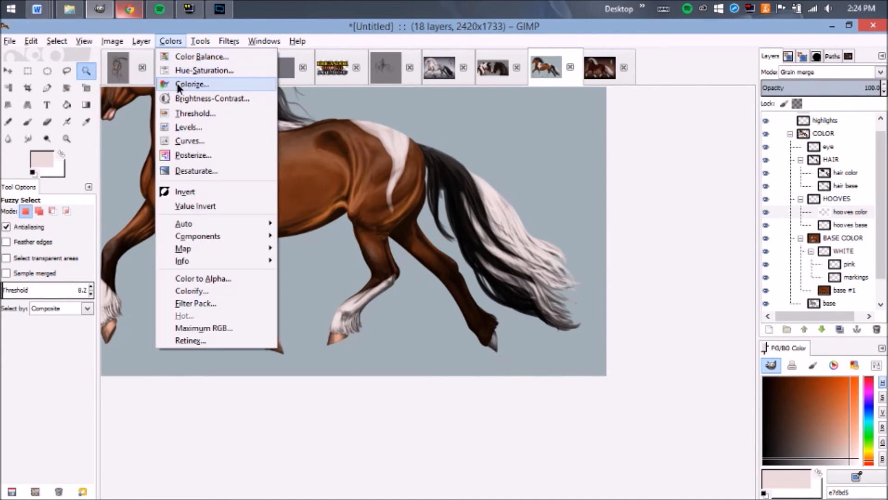
click(189, 83)
drag(755, 179, 698, 187)
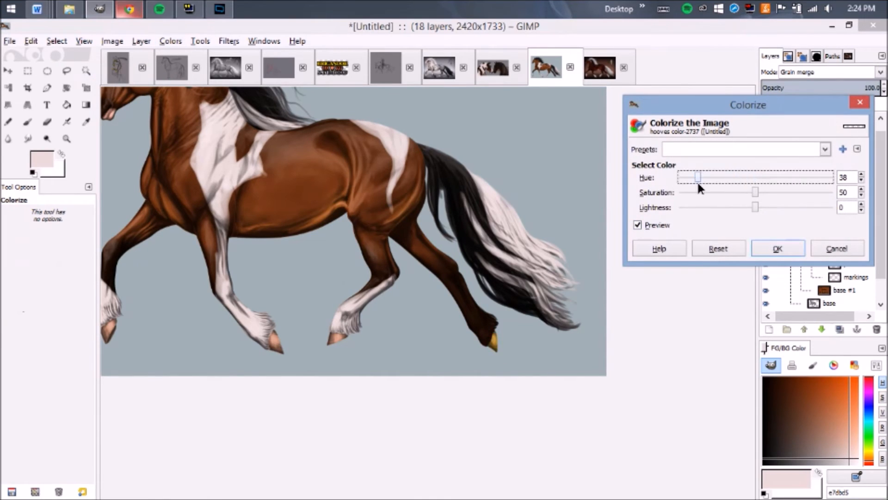
drag(754, 192, 715, 213)
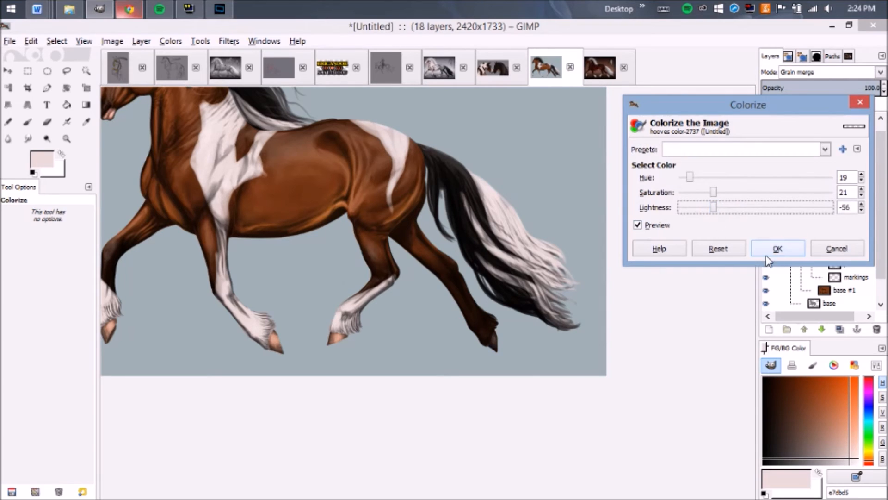
click(768, 254)
Colorize the eye layer dark brown with Hue 21, Saturation 40 and Lightness -40
key(z)
mouse_move(394, 240)
mouse_down()
mouse_move(460, 315)
mouse_move(416, 277)
mouse_up()
drag(416, 275, 480, 380)
drag(461, 293, 449, 355)
drag(281, 165, 328, 263)
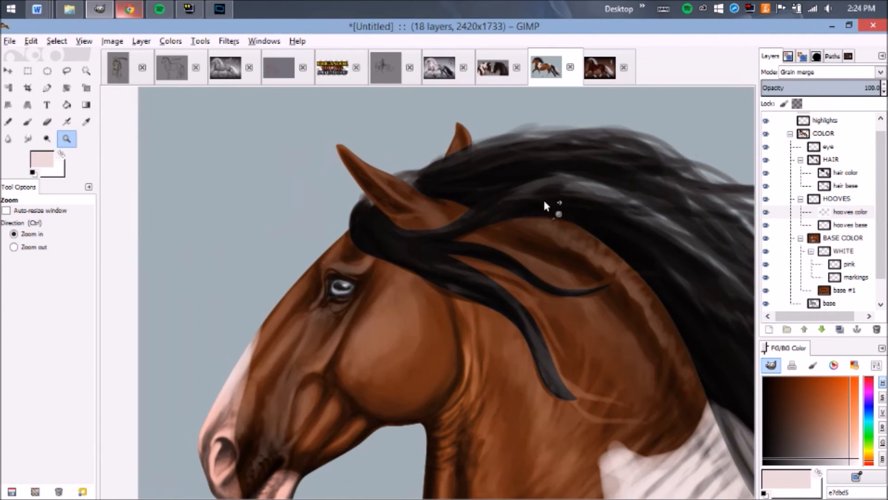
click(828, 147)
click(171, 41)
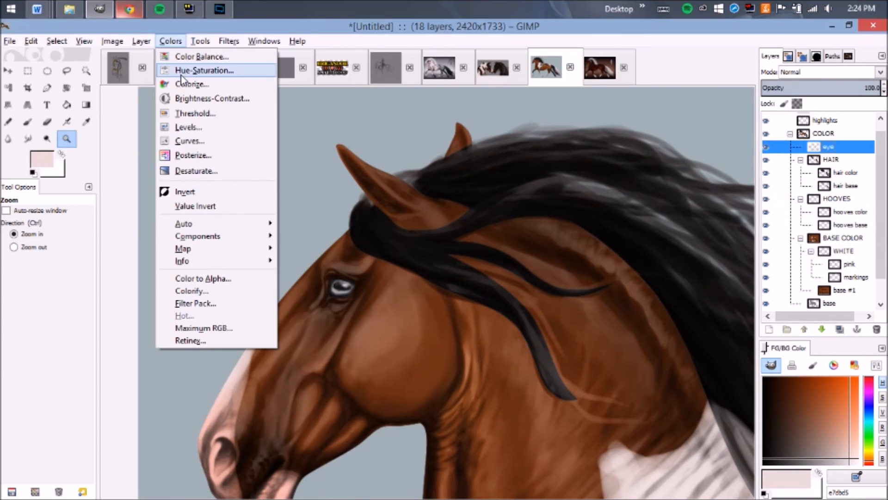
click(204, 84)
drag(756, 183, 690, 181)
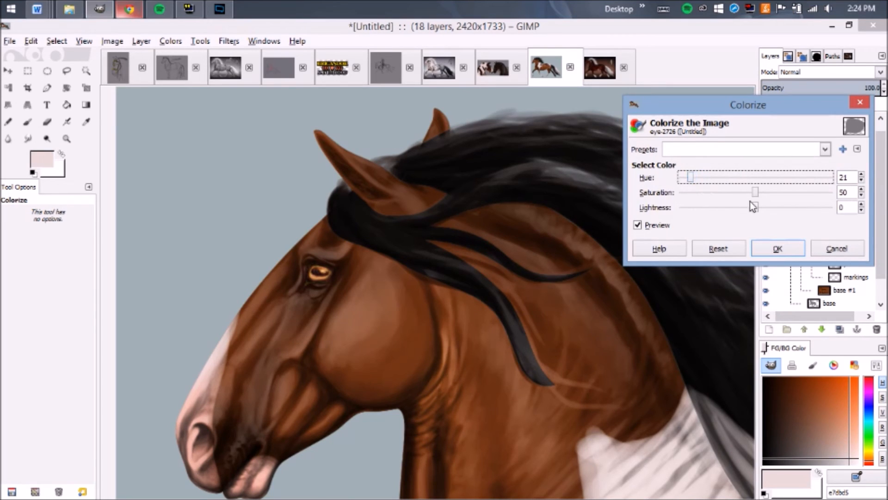
mouse_move(754, 193)
mouse_down()
mouse_move(725, 192)
mouse_move(738, 208)
mouse_move(739, 192)
mouse_up()
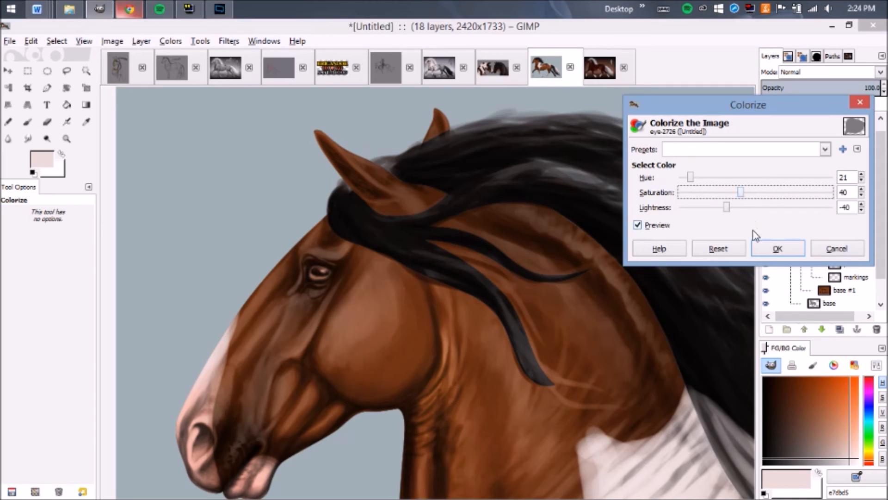
click(781, 249)
Check the recolored eye, then select the shadows layer above highlights
key(z)
click(324, 277)
ctrl+click(306, 261)
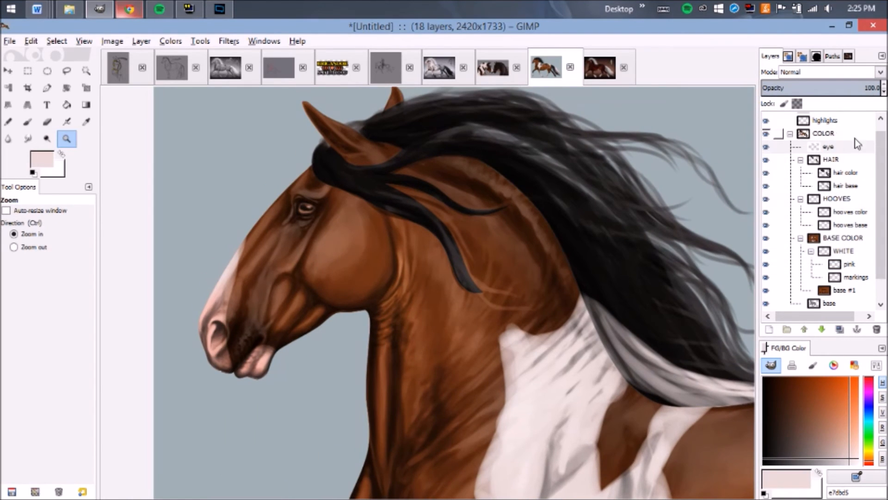
scroll(843, 135, up, 1)
click(828, 119)
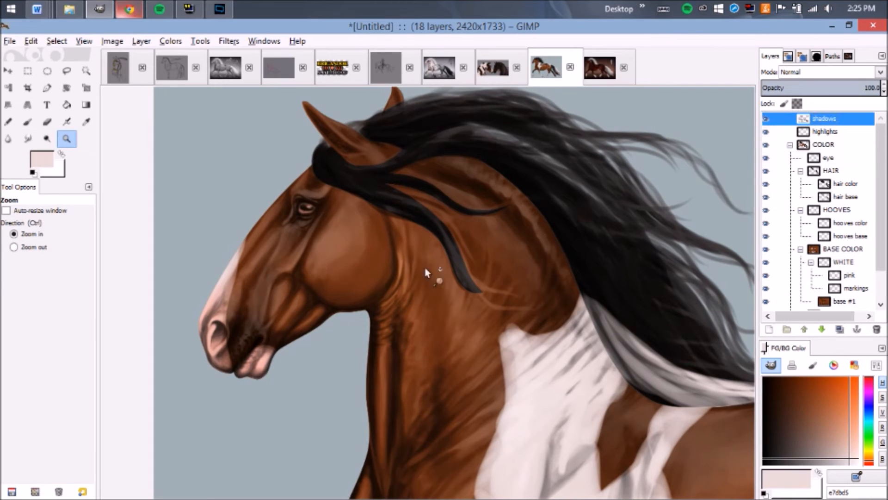
Make a selection from the saved eye path and paste the shadows layer's content inside it as a new layer
ctrl+drag(392, 254, 452, 351)
drag(393, 247, 477, 378)
ctrl+drag(383, 261, 426, 351)
drag(343, 239, 392, 322)
drag(361, 193, 409, 296)
drag(412, 253, 327, 309)
drag(251, 184, 411, 386)
click(811, 57)
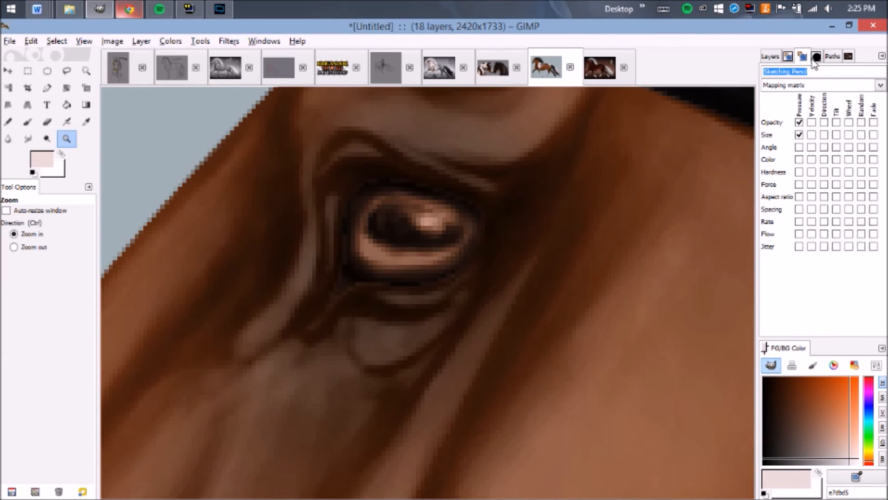
click(831, 57)
double_click(789, 88)
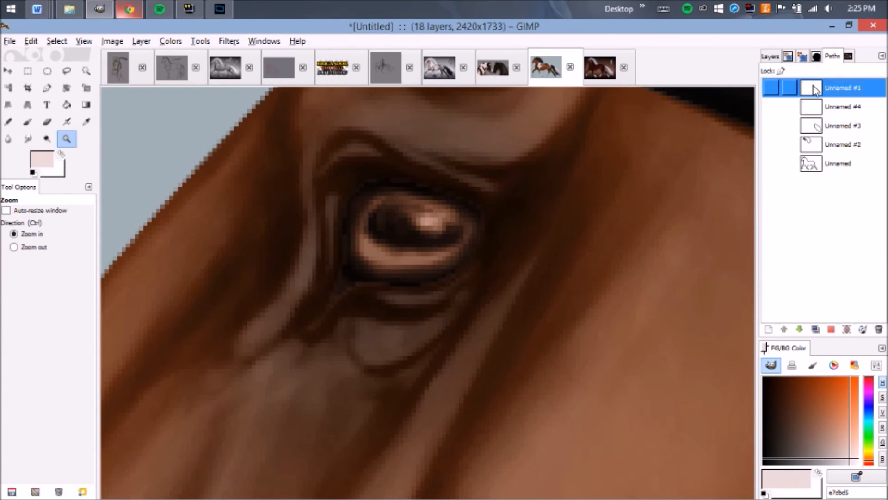
click(770, 56)
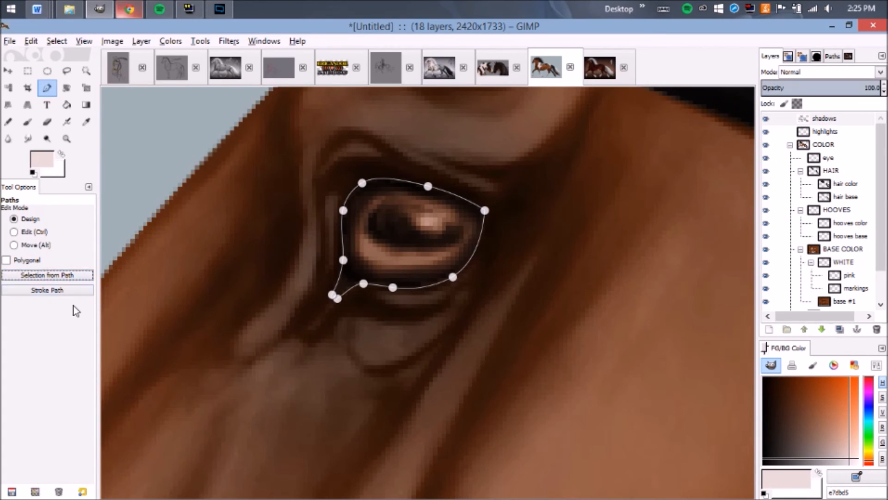
key(ctrl+v)
key(shift+ctrl+n)
Rename the pasted eye layer as "eye shading"
key(a)
key(z)
mouse_move(389, 275)
mouse_down()
mouse_move(372, 237)
mouse_move(386, 277)
mouse_up()
drag(355, 224, 405, 309)
drag(465, 306, 471, 347)
drag(323, 152, 451, 359)
drag(684, 188, 637, 222)
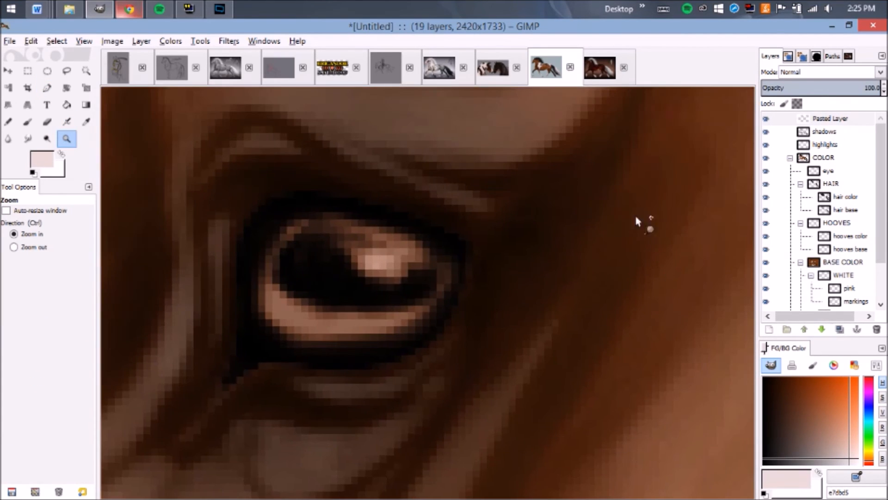
drag(445, 259, 470, 272)
click(815, 121)
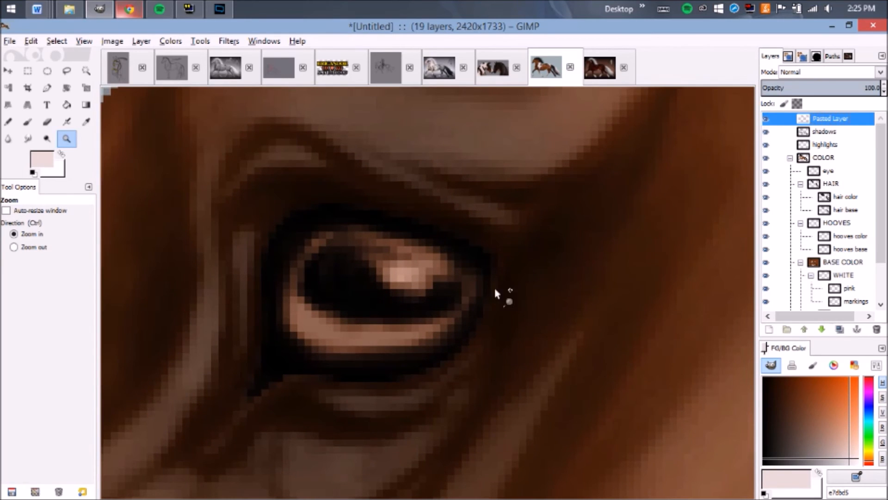
double_click(806, 120)
text(ey)
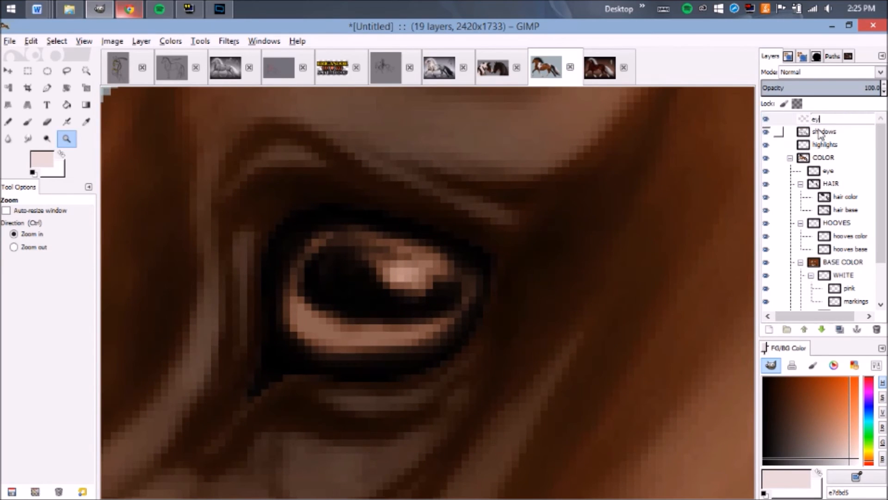
text(e shading)
key(Return)
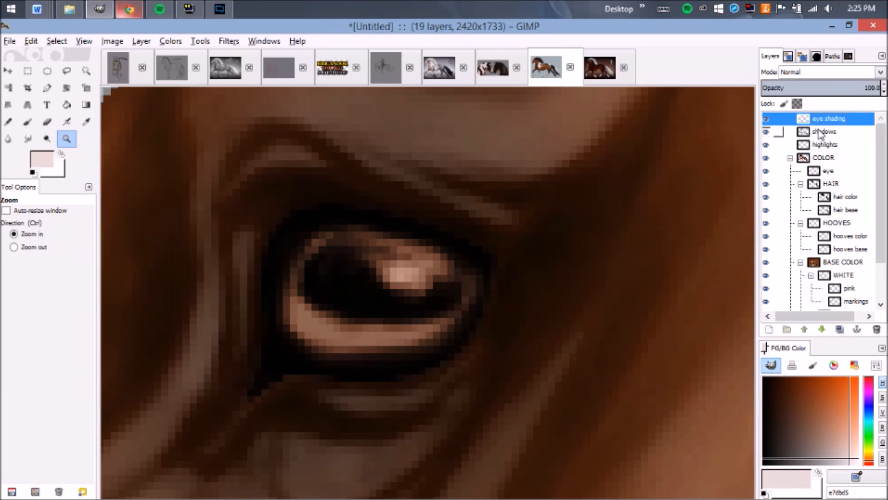
Switch the airbrush to white, reduce its brush size and try strokes on the eye's highlight
key(a)
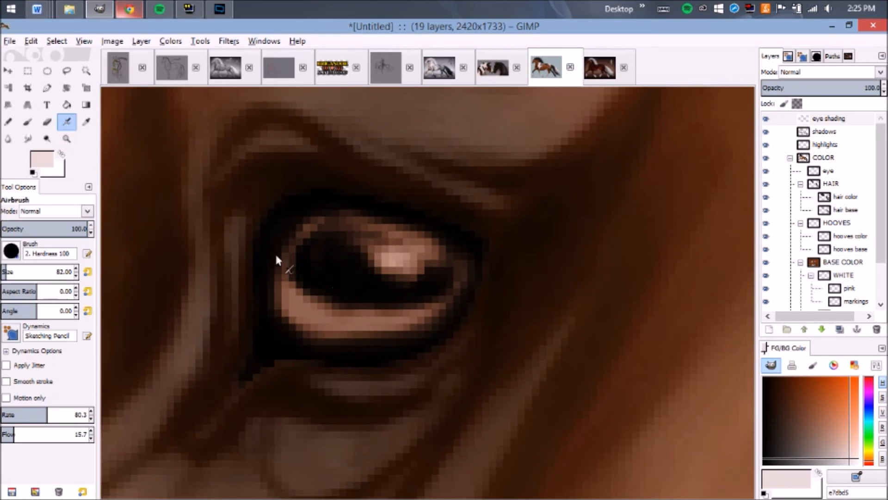
click(62, 153)
drag(40, 277, 31, 276)
drag(398, 257, 361, 246)
key(ctrl+z)
drag(43, 276, 32, 278)
drag(405, 258, 421, 243)
key(ctrl+z)
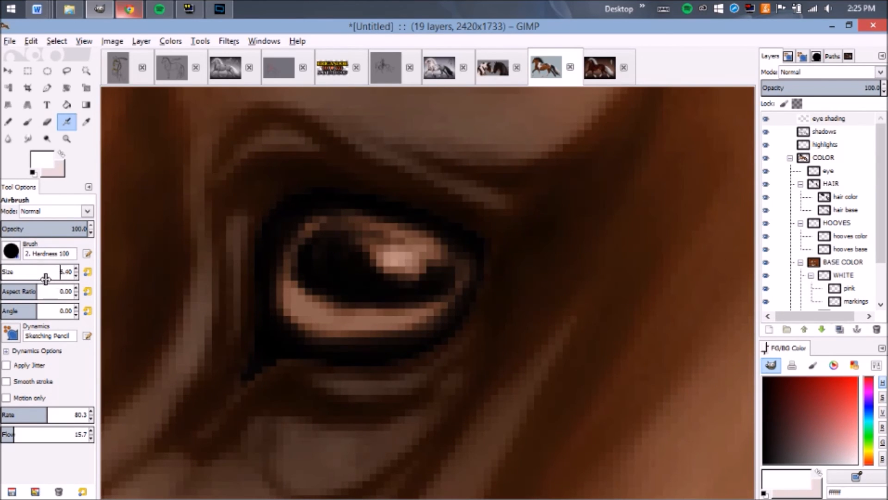
Airbrush bright white reflections over the pupil and along the upper rim of the eye
mouse_move(393, 263)
mouse_down()
mouse_move(407, 248)
mouse_move(416, 252)
mouse_move(406, 257)
mouse_move(419, 261)
mouse_move(394, 256)
mouse_move(420, 308)
mouse_up()
key(z)
drag(365, 205, 388, 313)
key(a)
key(z)
drag(348, 250, 391, 334)
drag(360, 223, 388, 286)
key(a)
mouse_move(314, 271)
mouse_down()
mouse_move(310, 234)
mouse_move(347, 289)
mouse_up()
key(z)
ctrl+click(387, 302)
key(ctrl)
drag(332, 240, 393, 327)
scroll(370, 282, up, 1)
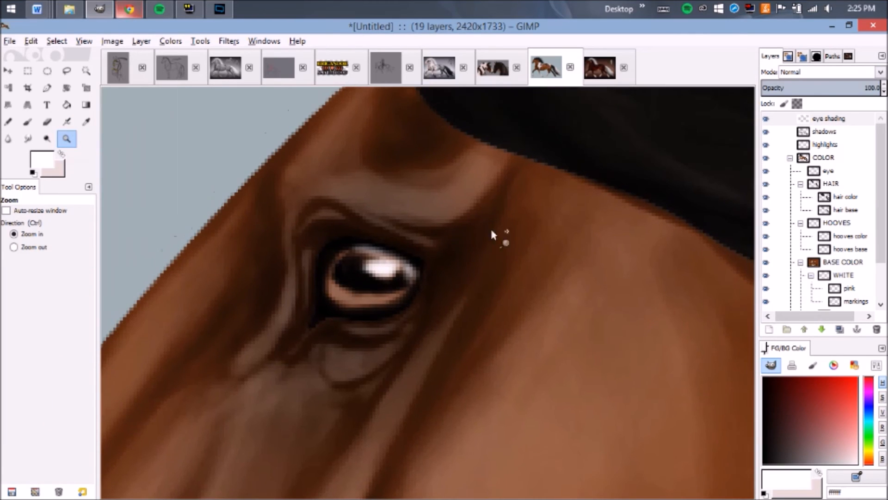
Select the shadows layer and try erasing its shading over the eye
click(828, 132)
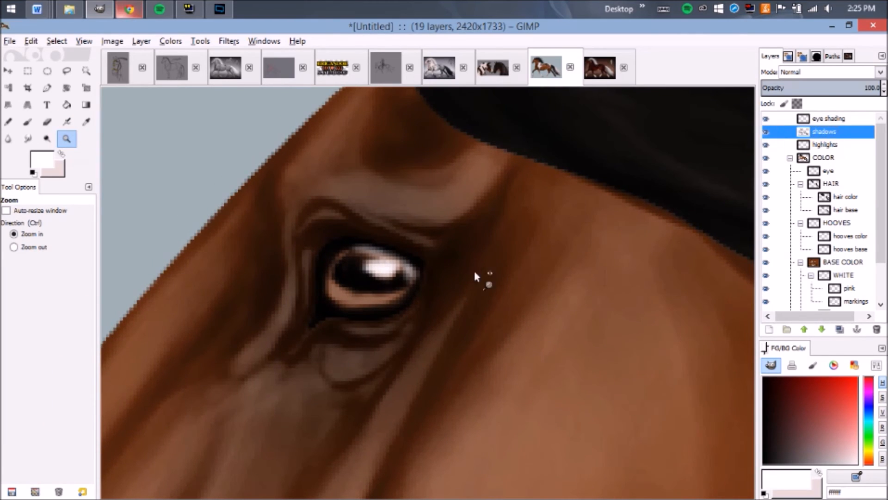
key(shift+e)
click(351, 273)
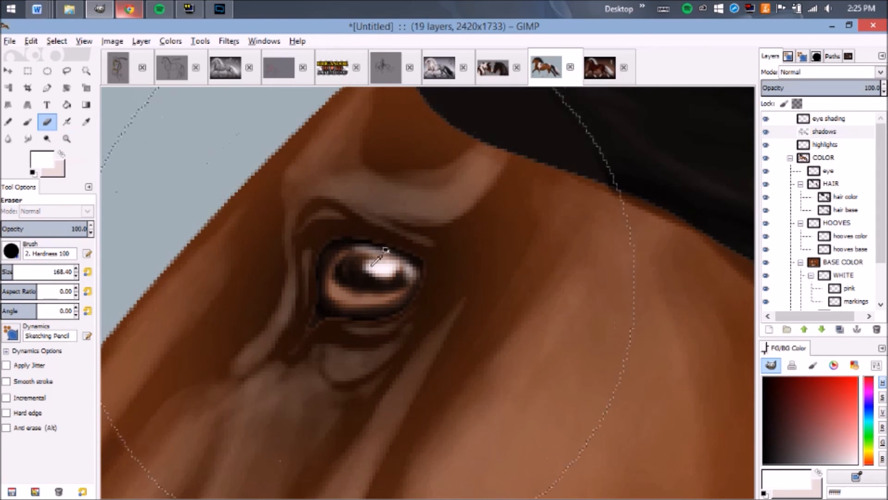
key(ctrl+z)
Make a selection from the eye path and delete the shadows layer's content inside it
click(816, 56)
click(803, 58)
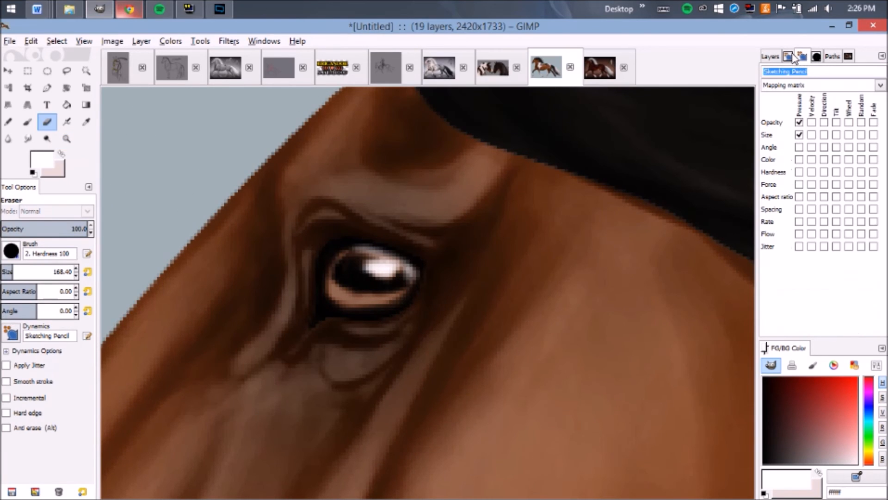
click(797, 58)
click(795, 142)
click(803, 58)
click(832, 57)
double_click(809, 90)
click(776, 59)
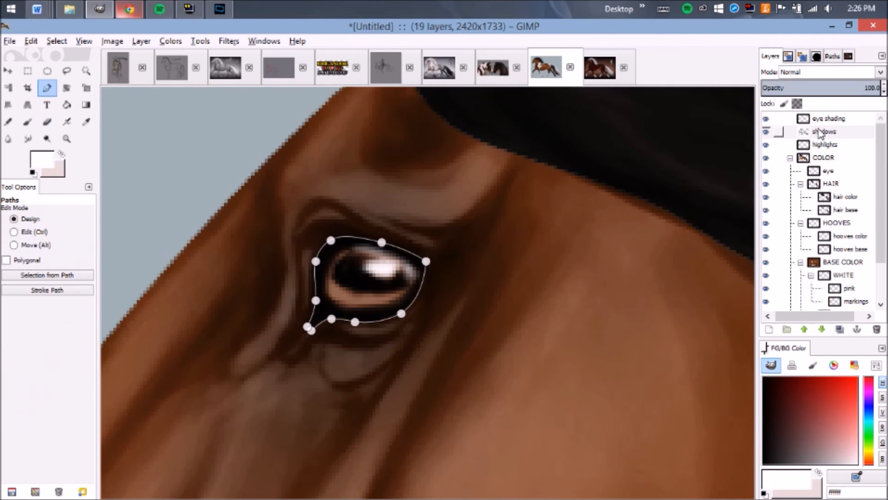
click(68, 273)
key(Delete)
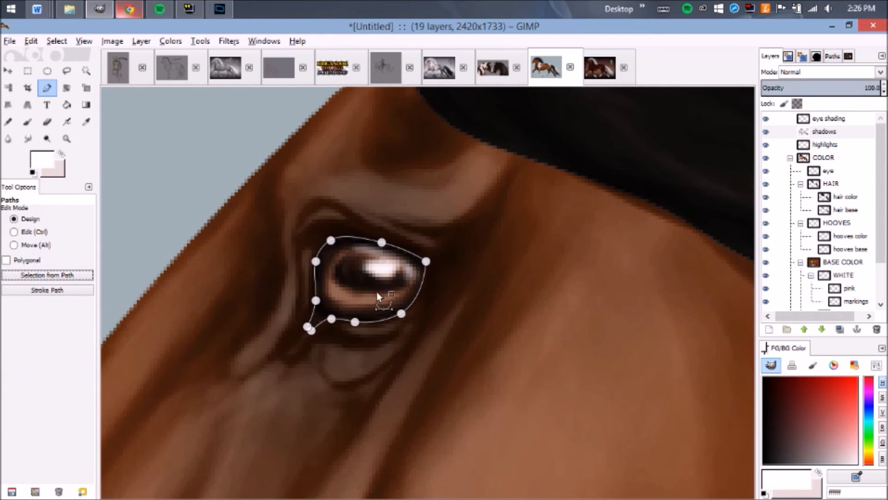
Activate the eye shading layer and set the airbrush to black with a brush size of 1.00
click(826, 144)
click(828, 118)
drag(471, 276, 480, 267)
key(a)
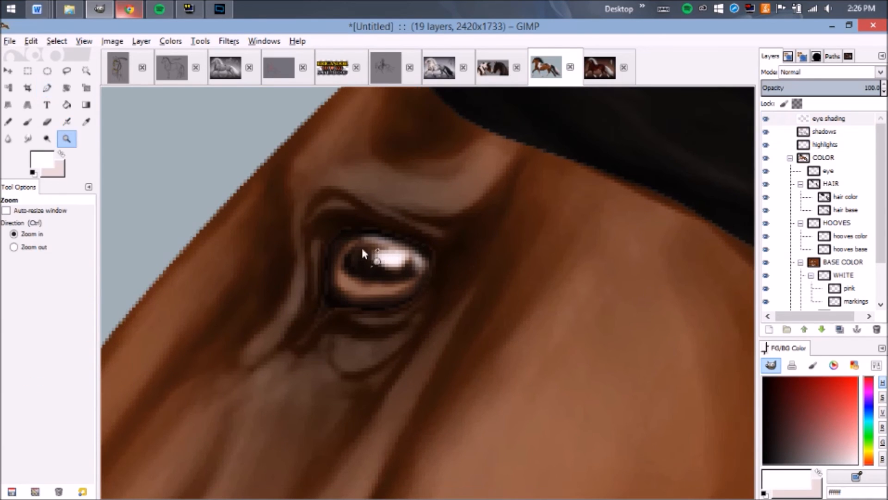
key(z)
drag(299, 200, 465, 374)
key(a)
click(33, 173)
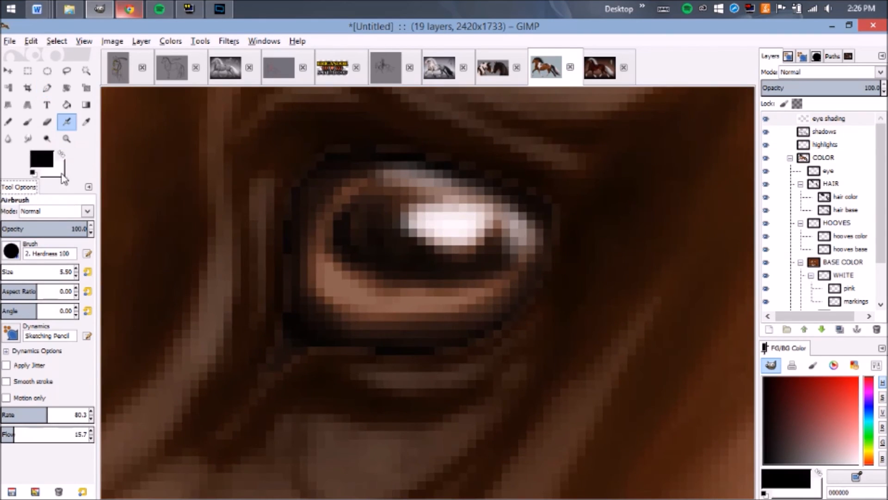
drag(39, 275, 31, 276)
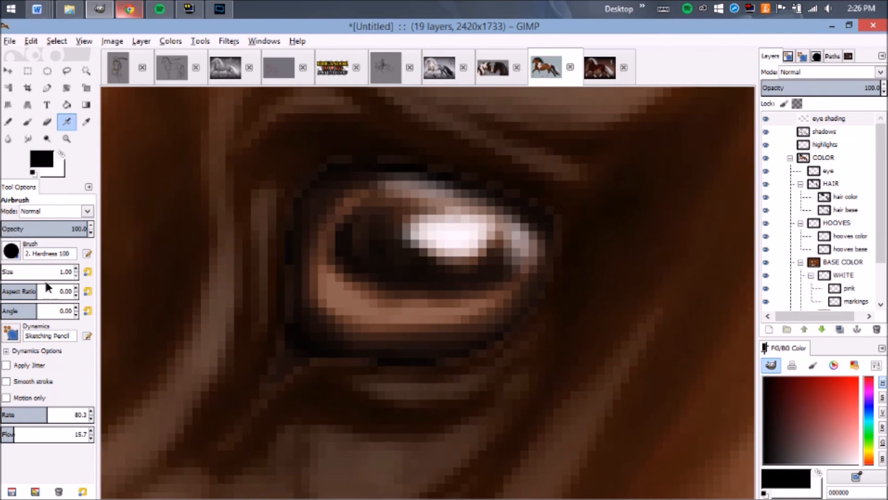
Airbrush black shading around the eye's outline and in the pupil
mouse_move(277, 242)
mouse_down()
mouse_move(303, 351)
mouse_move(448, 364)
mouse_move(534, 300)
mouse_move(548, 270)
mouse_up()
mouse_move(296, 344)
mouse_down()
mouse_move(272, 384)
mouse_move(321, 159)
mouse_move(556, 204)
mouse_move(449, 184)
mouse_move(295, 208)
mouse_up()
mouse_move(353, 251)
mouse_down()
mouse_move(452, 290)
mouse_move(410, 293)
mouse_move(351, 244)
mouse_up()
Examine the whole colored horse and its muzzle up close
key(z)
scroll(384, 235, down, 10)
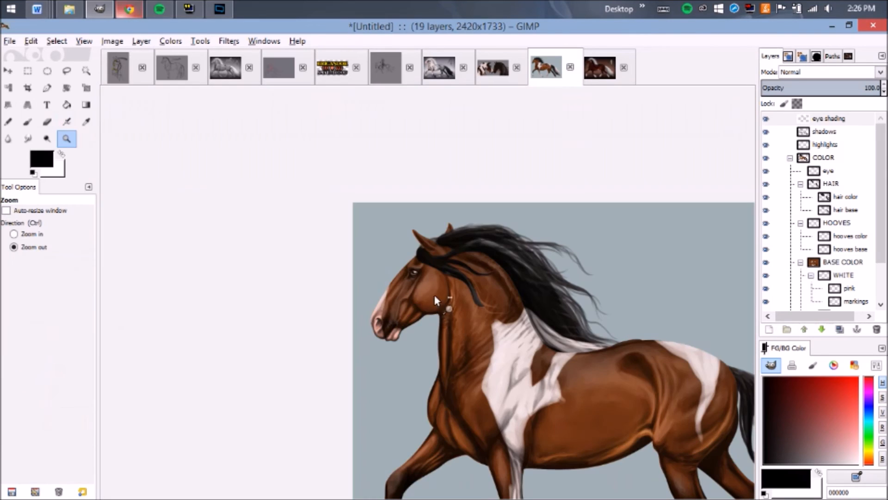
scroll(426, 301, down, 4)
scroll(426, 315, up, 2)
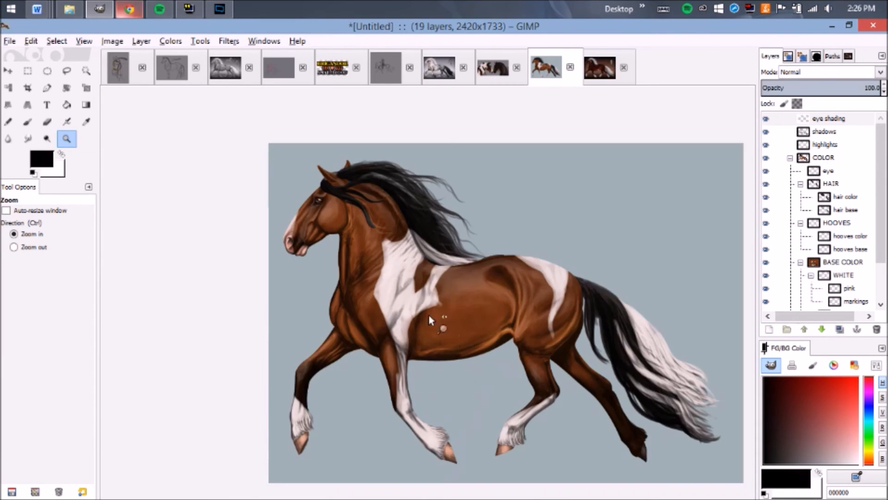
scroll(521, 377, up, 3)
scroll(505, 421, down, 5)
scroll(498, 338, up, 3)
scroll(386, 310, up, 1)
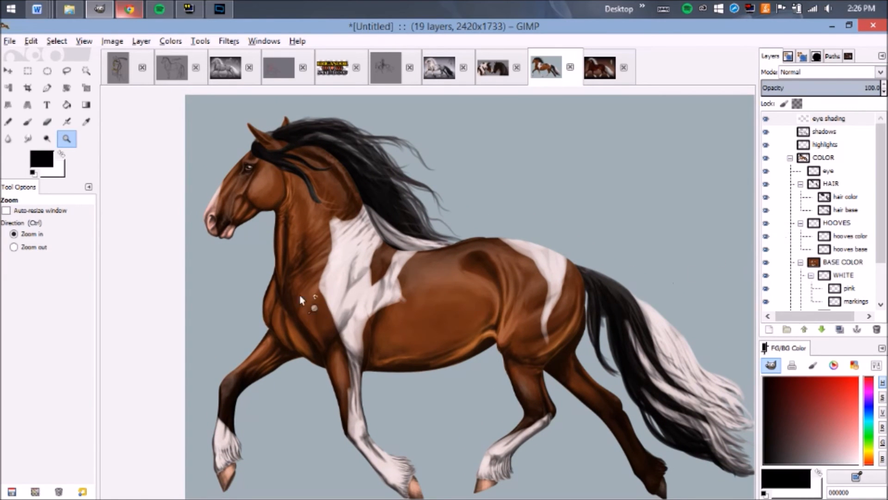
drag(194, 188, 325, 284)
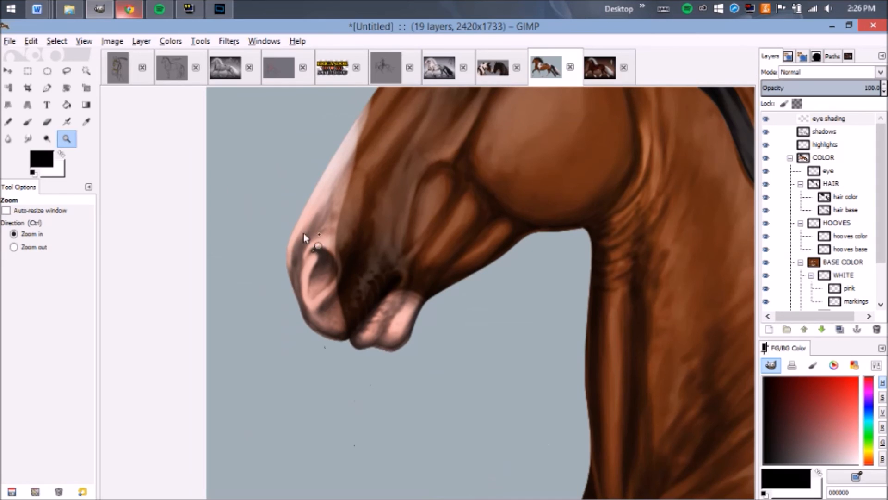
scroll(326, 277, down, 4)
drag(351, 322, 265, 238)
drag(394, 293, 348, 256)
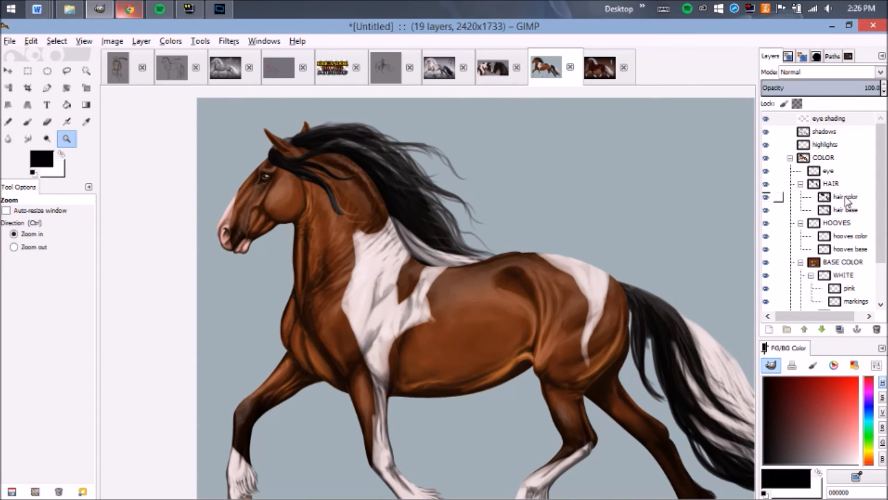
click(826, 132)
click(826, 144)
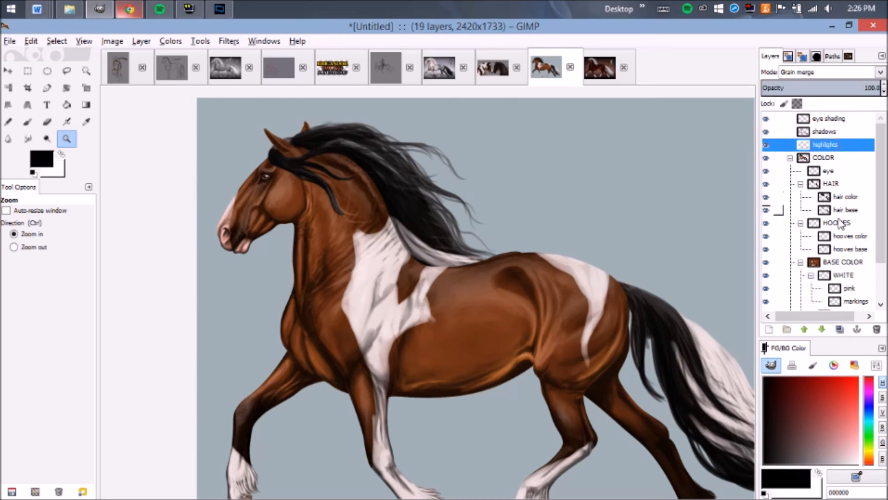
scroll(882, 240, down, 3)
click(864, 241)
click(863, 250)
drag(402, 351, 300, 272)
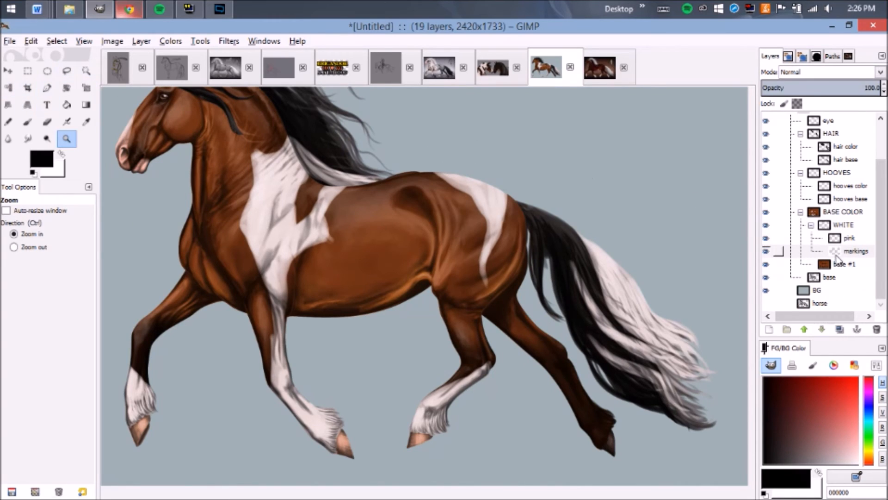
click(28, 90)
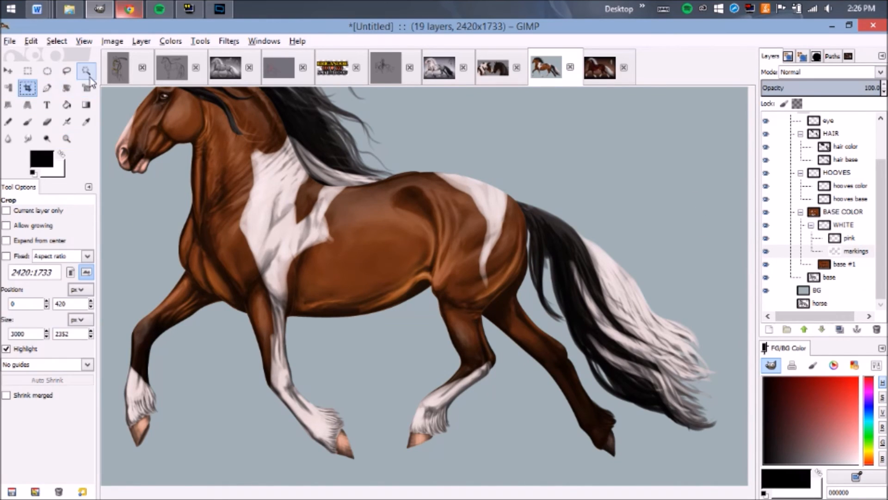
click(9, 89)
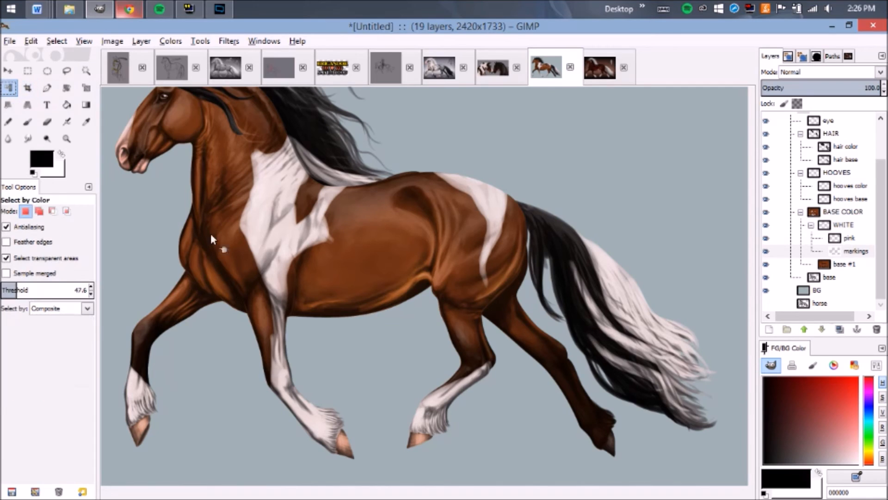
click(262, 231)
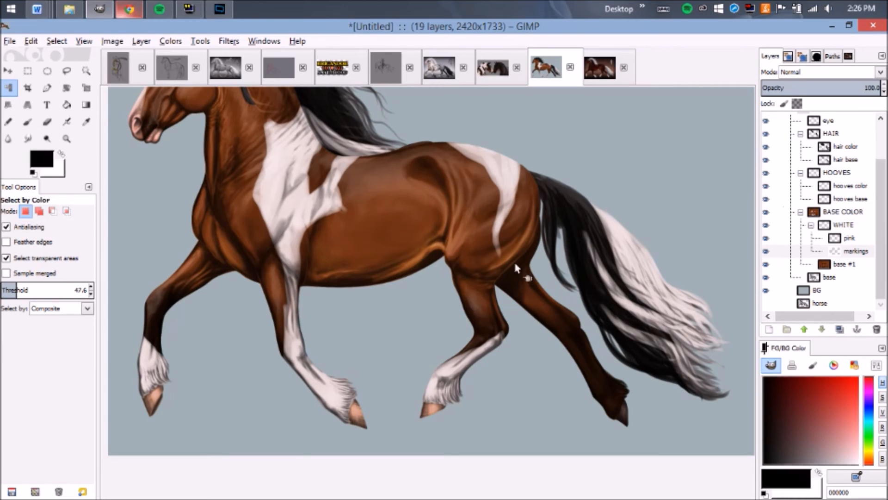
click(289, 215)
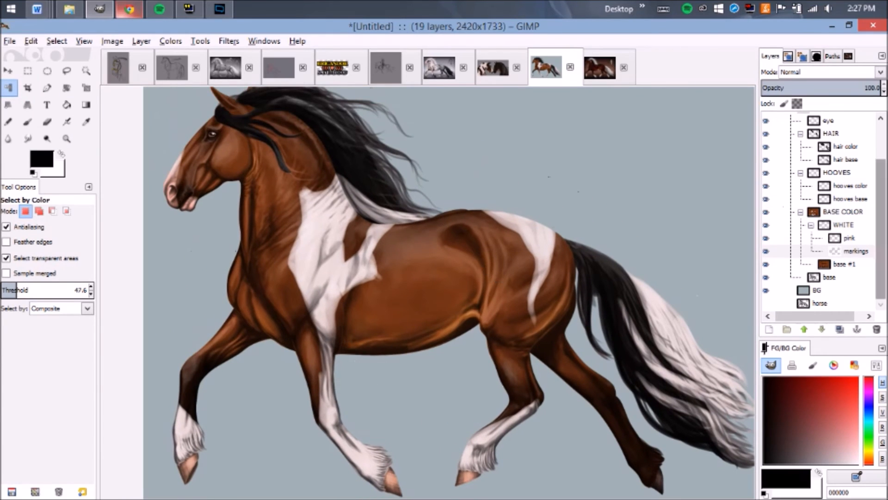
Colorize the shadows layer with hue 13, saturation 100 and lightness 7
scroll(843, 188, up, 3)
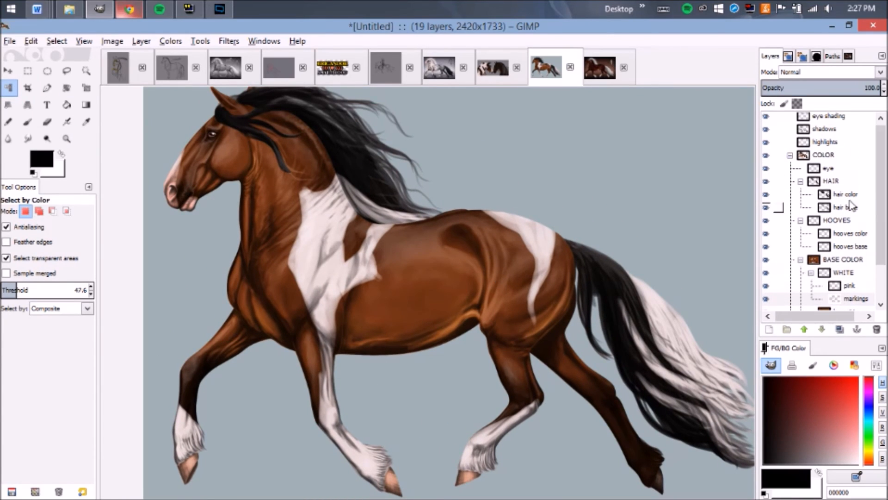
scroll(877, 183, up, 1)
click(837, 134)
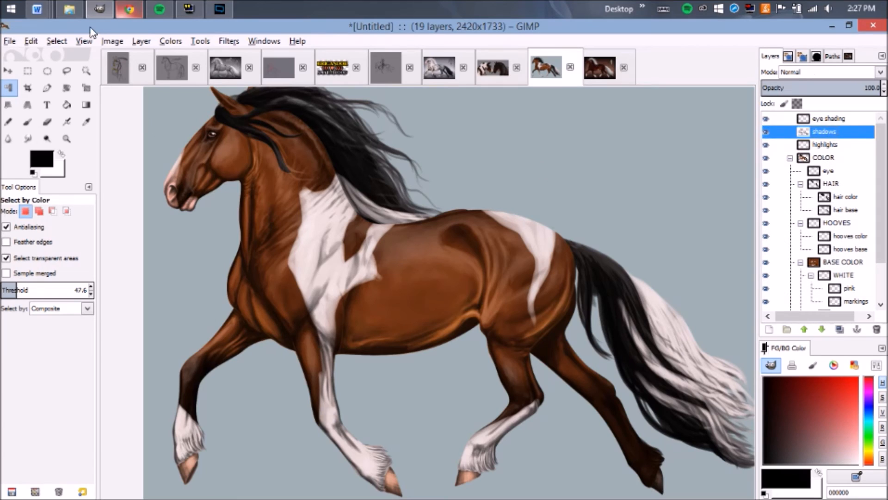
click(171, 41)
click(206, 89)
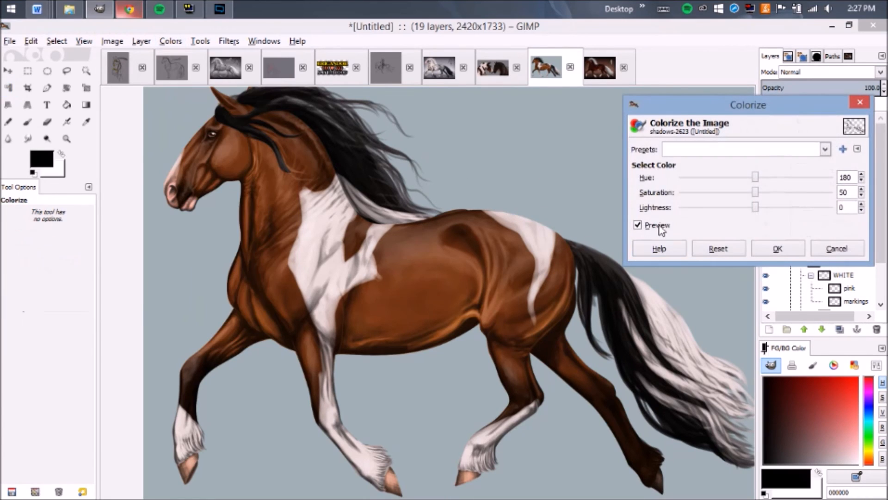
click(861, 205)
click(861, 204)
click(861, 205)
click(861, 204)
click(862, 204)
drag(758, 181, 692, 177)
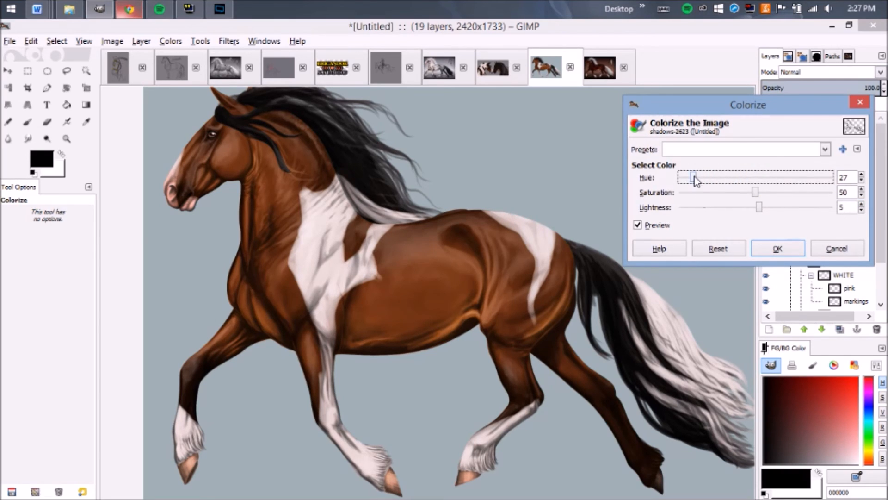
drag(756, 193, 846, 192)
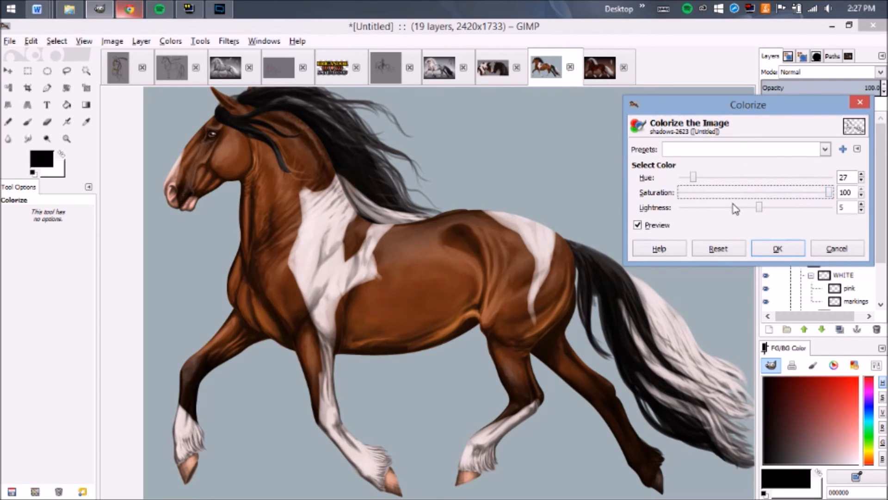
click(688, 179)
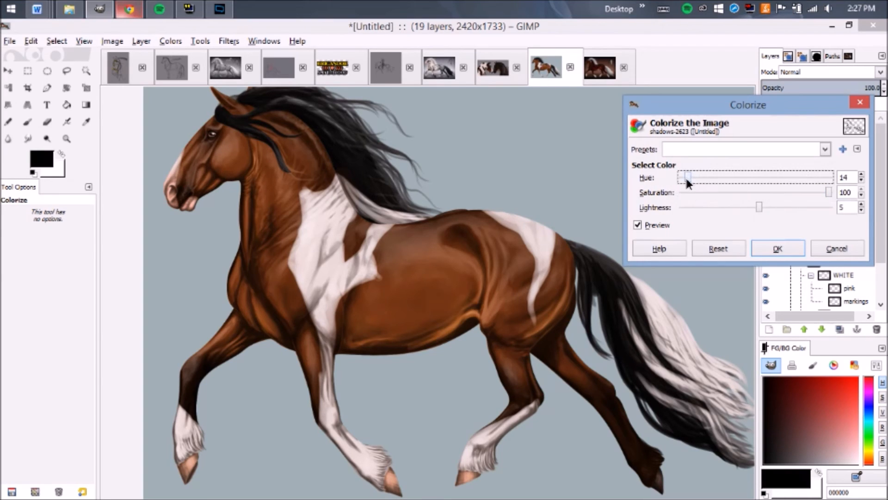
click(861, 205)
click(862, 204)
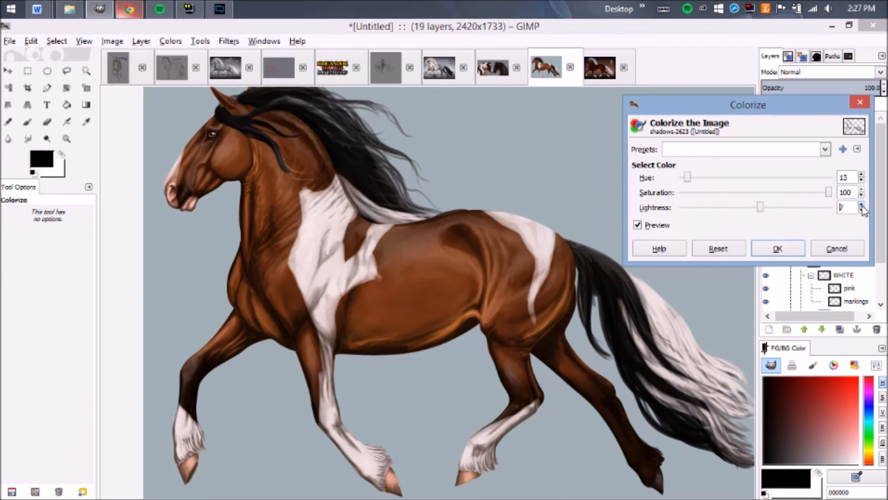
click(796, 251)
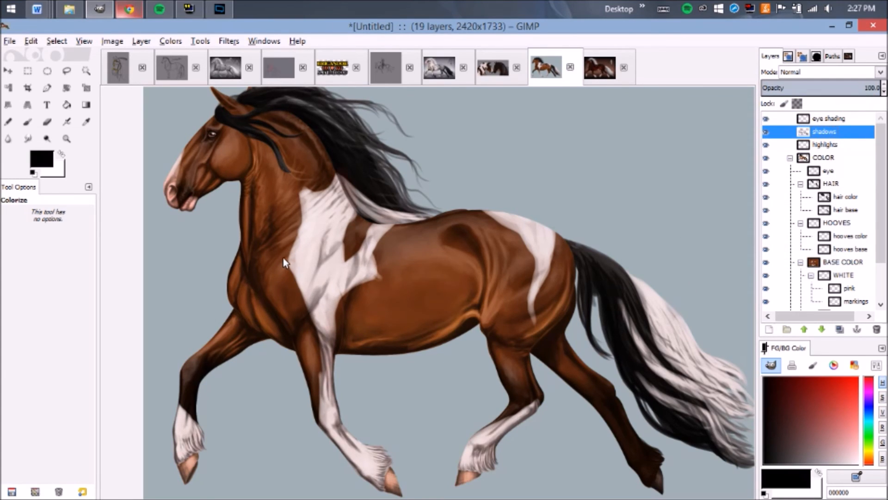
Examine the tinted shadows on the horse's head, chest and body up close and in full view
key(z)
drag(156, 156, 231, 243)
key(ctrl)
key(ctrl+y)
drag(279, 213, 340, 336)
key(ctrl)
drag(309, 280, 343, 354)
drag(278, 244, 349, 356)
drag(368, 281, 374, 328)
scroll(342, 273, down, 4)
drag(311, 213, 389, 351)
drag(405, 317, 378, 332)
key(ctrl)
drag(345, 257, 397, 342)
drag(314, 246, 442, 329)
drag(464, 287, 458, 240)
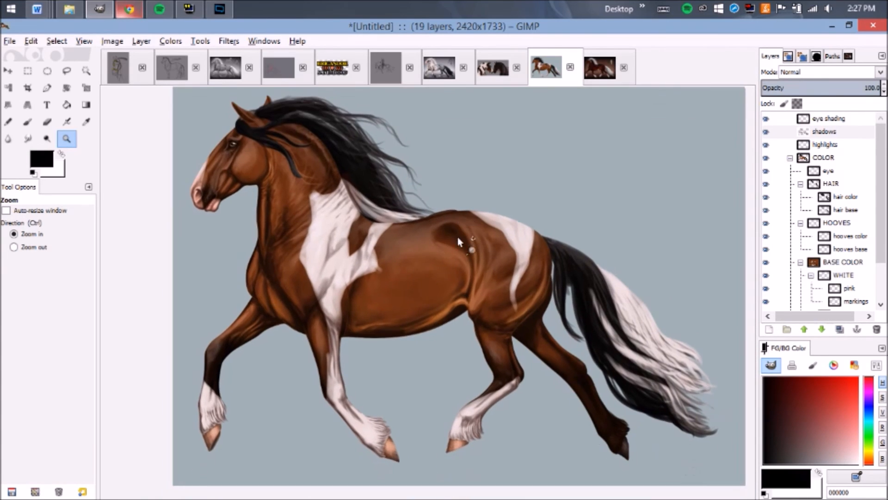
Try colorizing the SHADOWS layer of blue roan overo.xcf with a lightness of -100
click(440, 67)
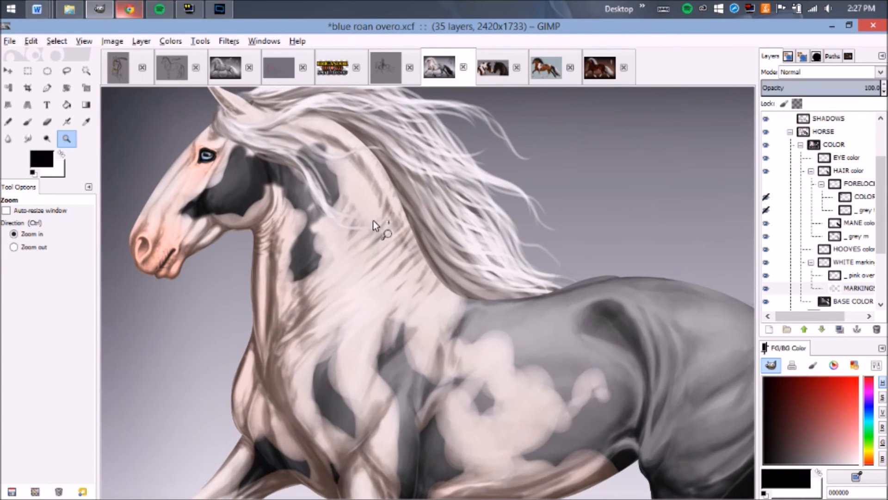
scroll(830, 182, up, 3)
click(828, 183)
click(170, 40)
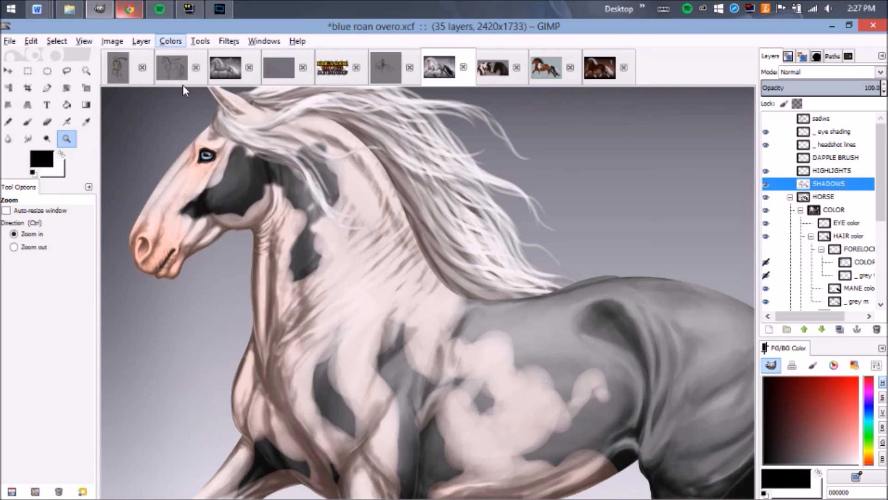
click(193, 83)
drag(756, 207, 682, 208)
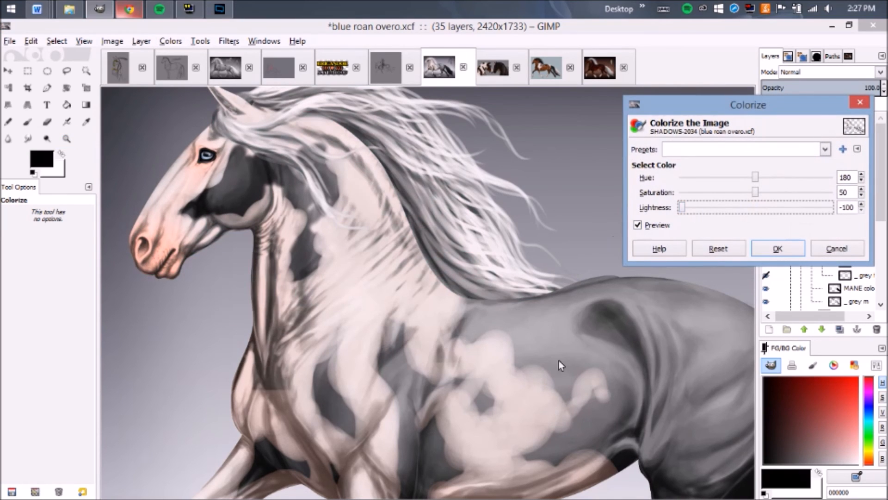
scroll(565, 353, down, 2)
click(784, 250)
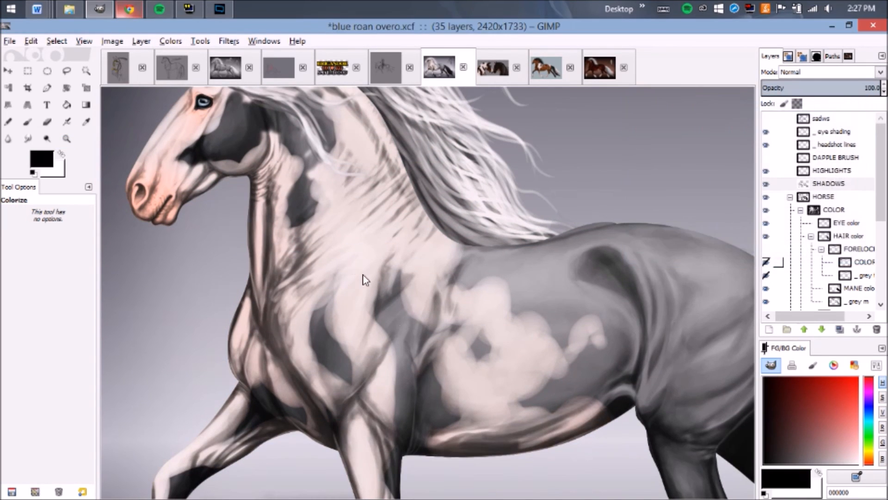
click(375, 286)
click(861, 253)
Compare the whole blue roan horse with the whole brown pinto horse in its own image
key(z)
drag(348, 257, 391, 314)
drag(306, 185, 408, 360)
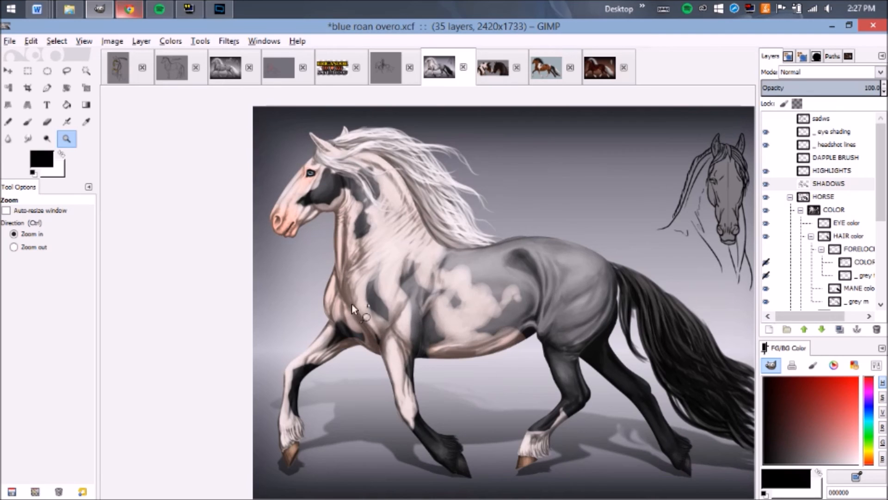
drag(479, 302, 403, 298)
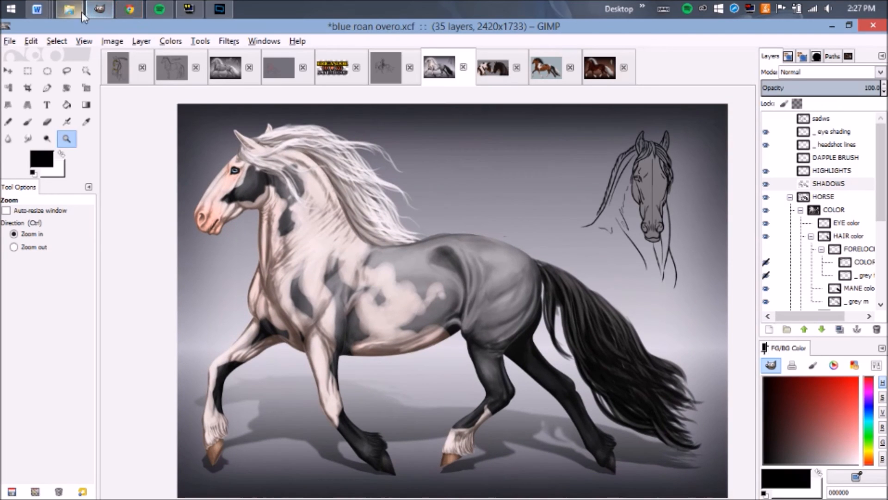
click(126, 9)
key(alt+Tab)
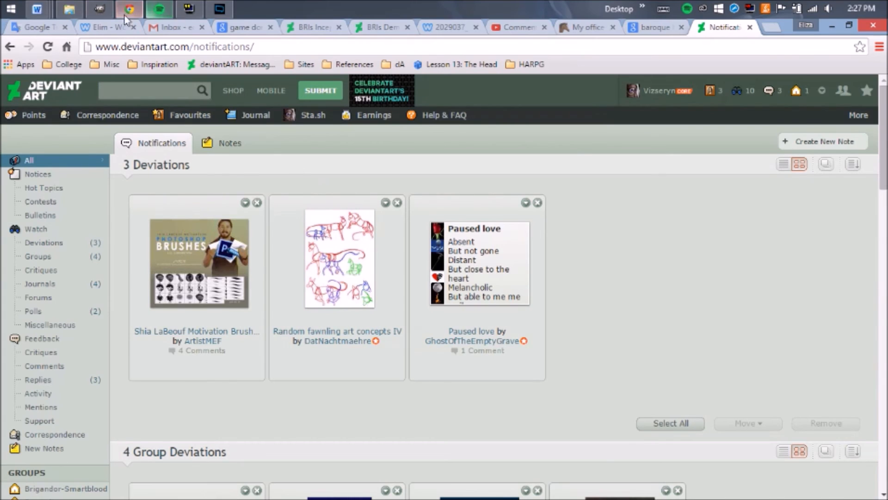
click(538, 74)
click(584, 69)
click(551, 74)
drag(383, 212, 438, 318)
drag(400, 253, 460, 384)
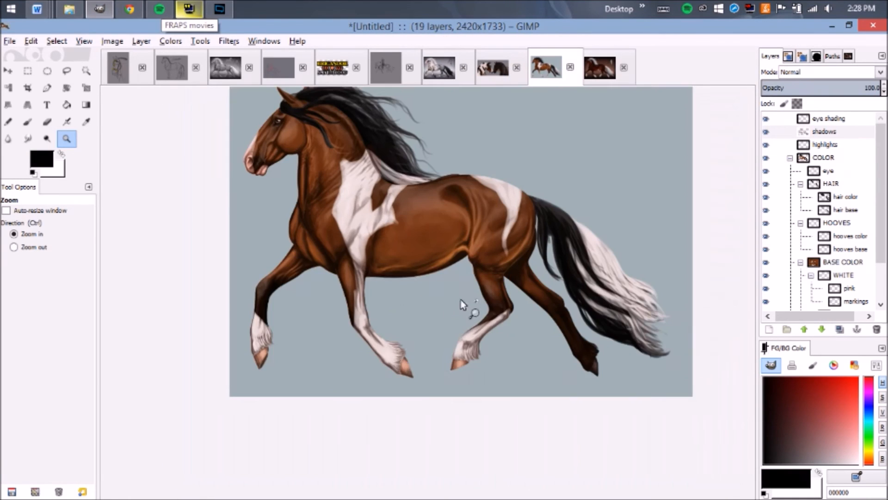
drag(445, 308, 420, 356)
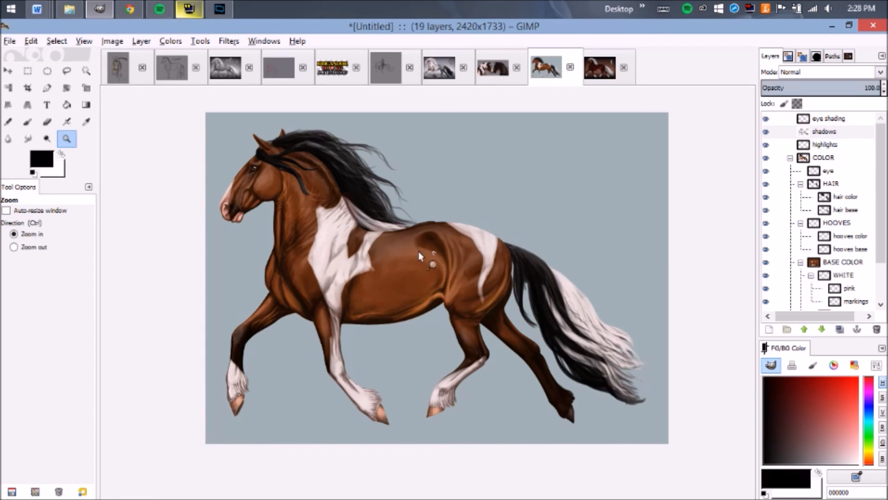
drag(419, 251, 424, 254)
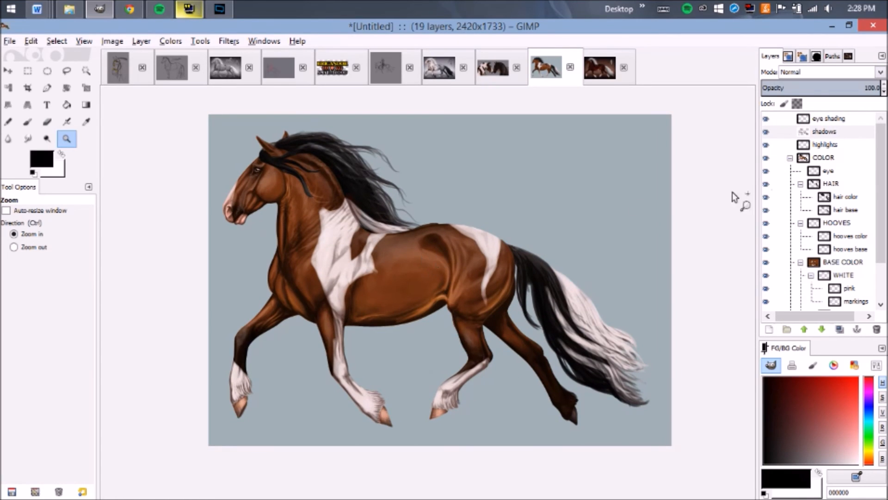
Activate the BG layer behind the brown pinto horse
drag(878, 178, 879, 221)
click(828, 292)
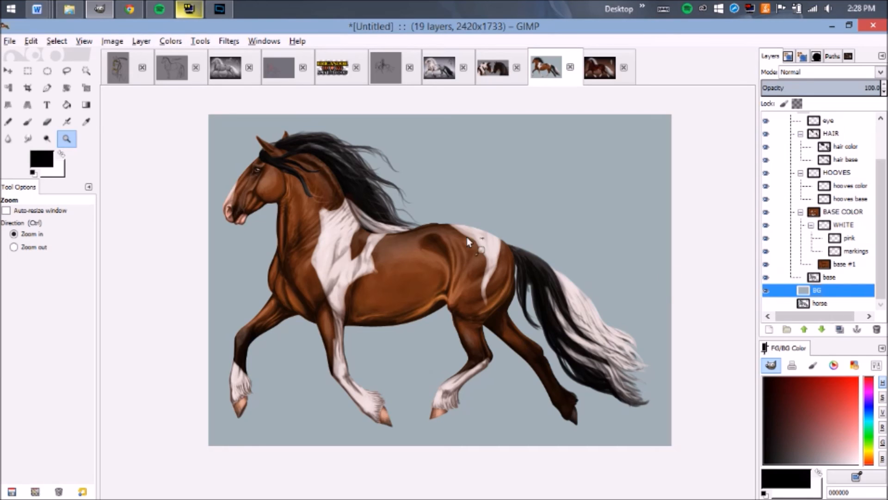
click(171, 41)
click(188, 84)
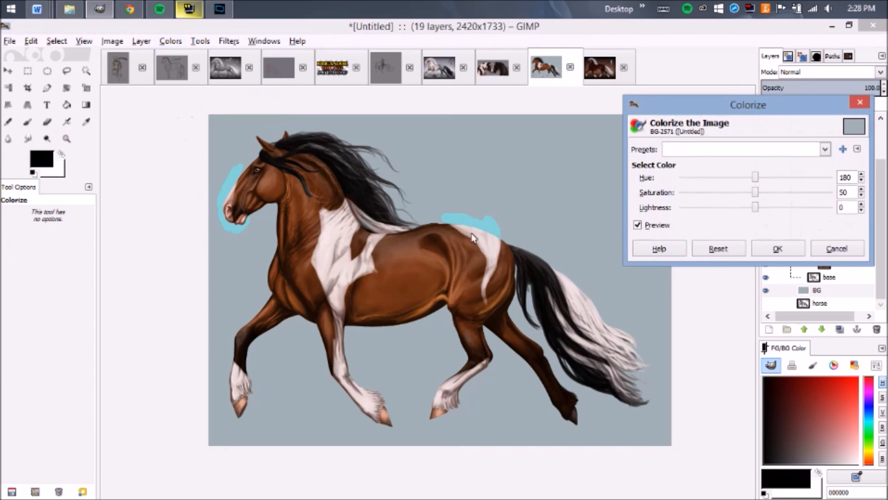
click(811, 250)
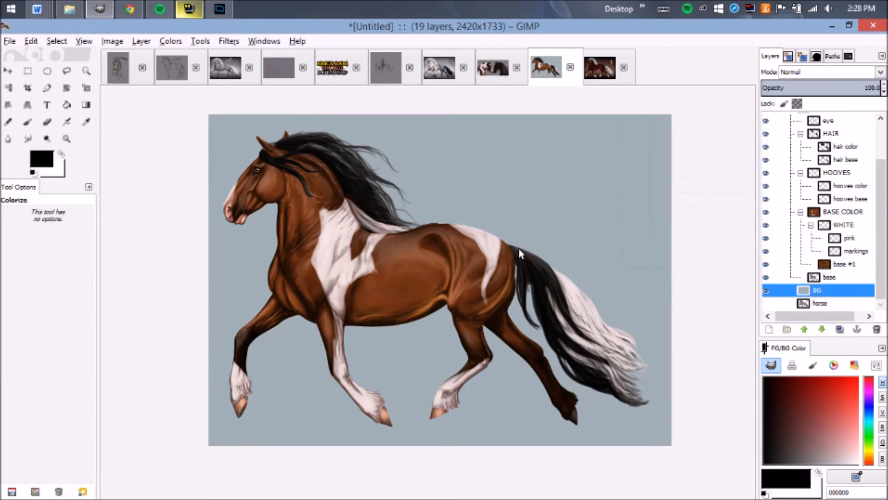
Colorize the BG layer dark brown with hue 29, saturation 32 and lightness -69
click(171, 41)
click(185, 85)
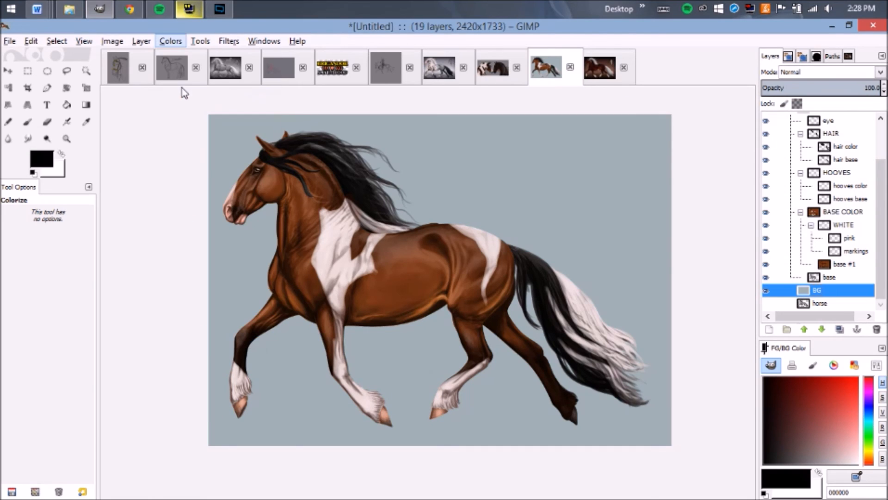
drag(755, 177, 692, 187)
drag(755, 192, 689, 177)
drag(744, 207, 725, 204)
drag(690, 178, 694, 180)
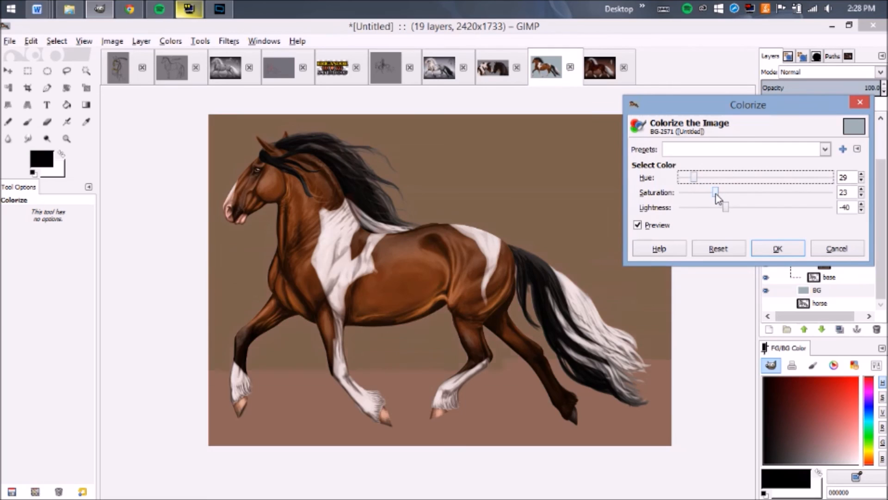
drag(728, 210, 705, 207)
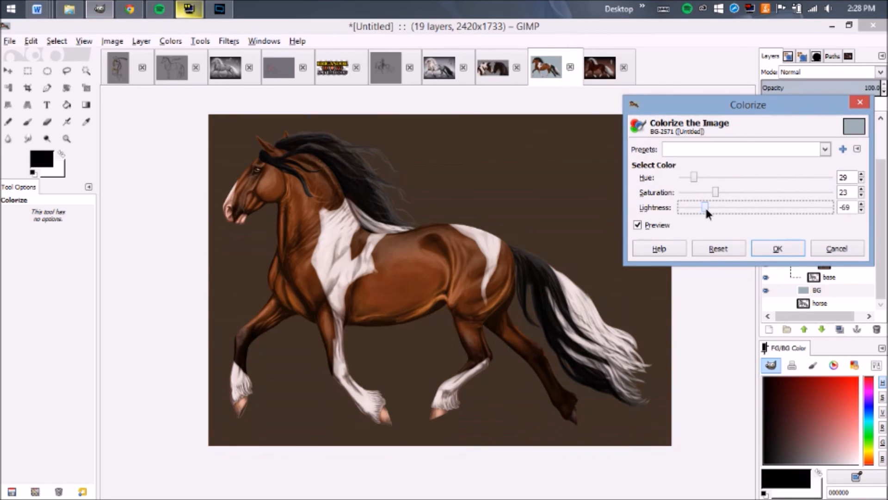
drag(715, 193, 728, 195)
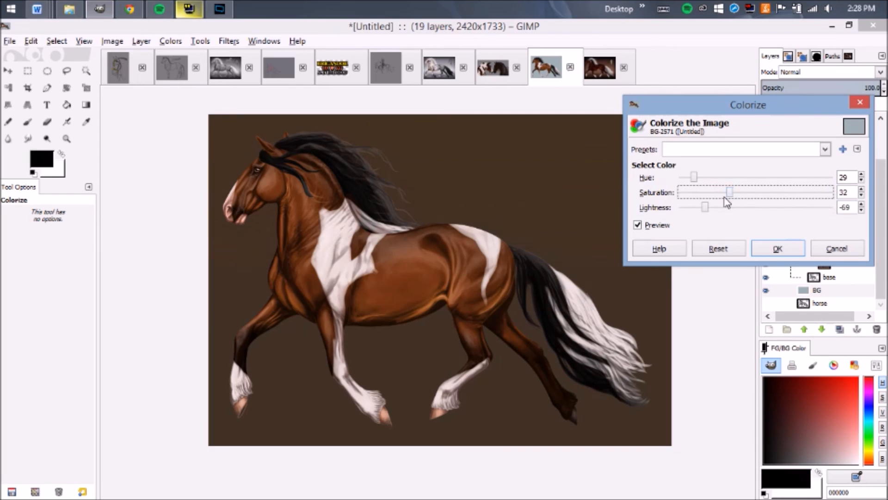
click(778, 248)
Compare the pinto horse on its dark brown background with the blue roan overo image
key(z)
drag(454, 232, 501, 331)
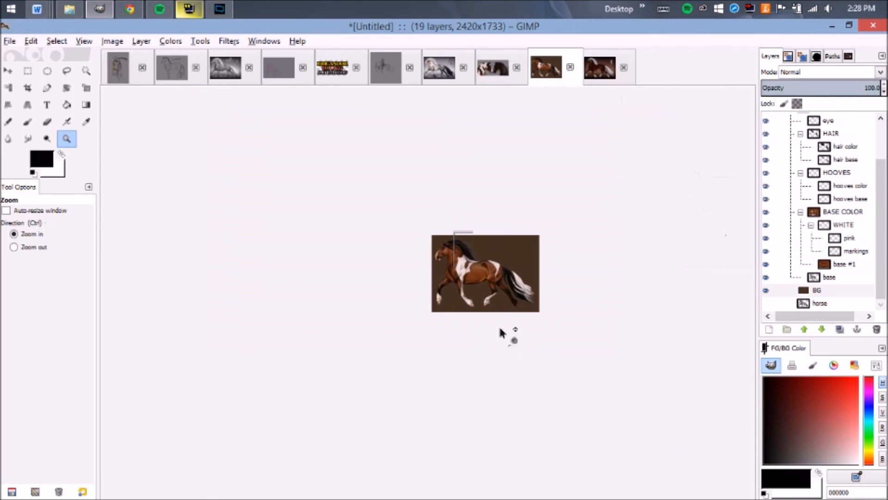
click(439, 68)
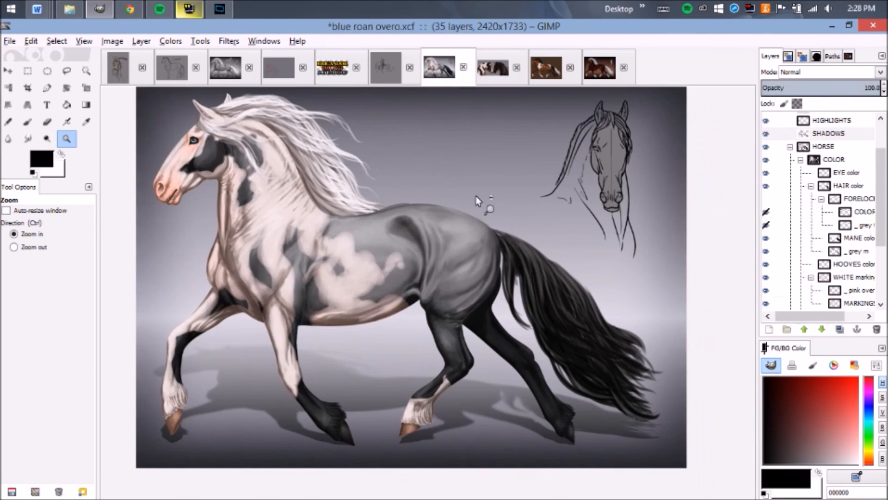
drag(403, 201, 415, 266)
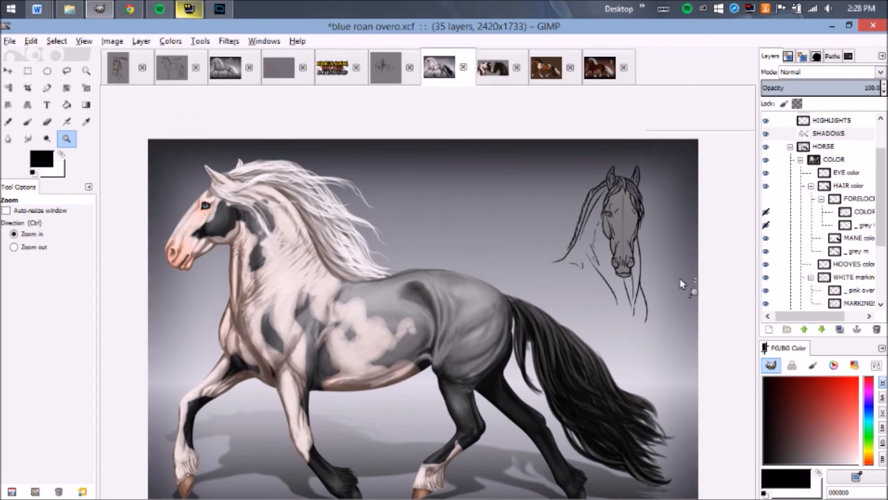
drag(498, 331, 488, 278)
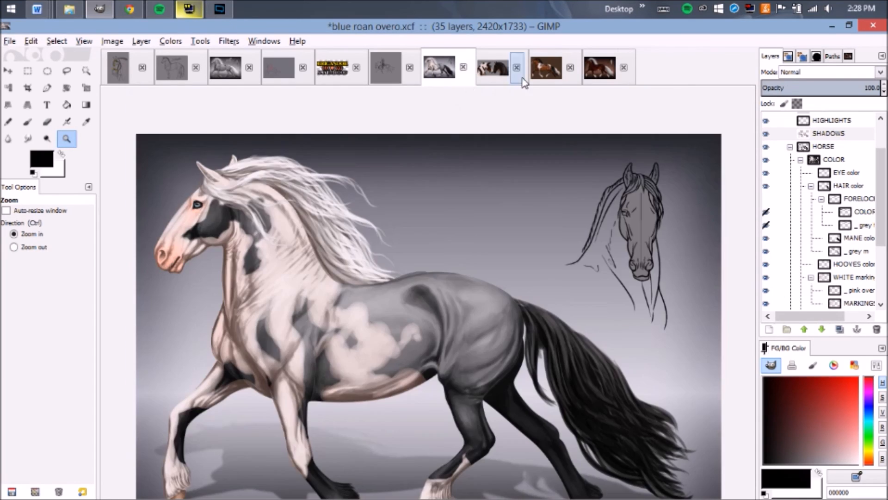
click(545, 71)
drag(411, 200, 467, 316)
drag(414, 232, 398, 295)
drag(354, 183, 490, 382)
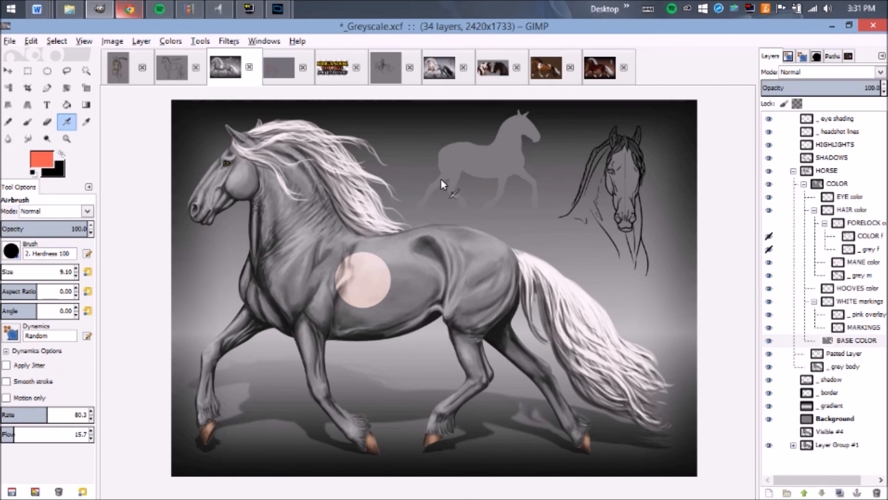
Activate the eye shading layer in _Greyscale.xcf and examine the grayscale horse, the silhouette and the headshot line drawing
click(837, 122)
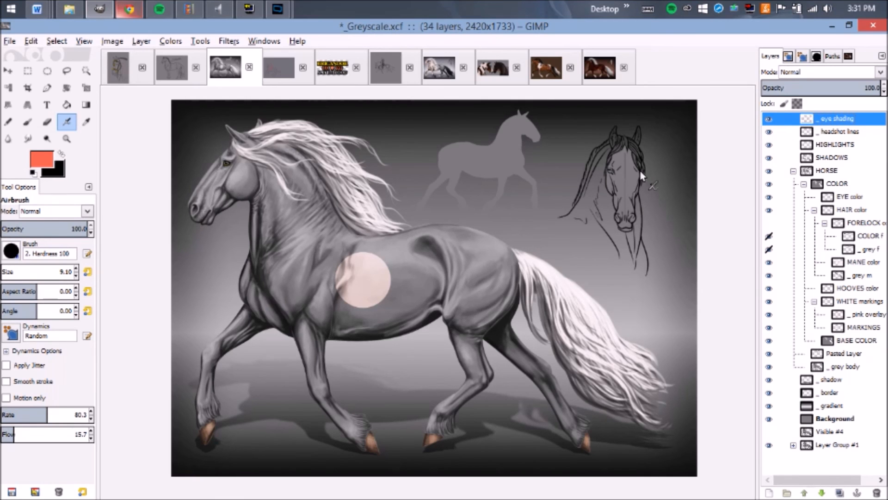
scroll(651, 193, up, 2)
scroll(604, 162, up, 1)
scroll(481, 184, down, 3)
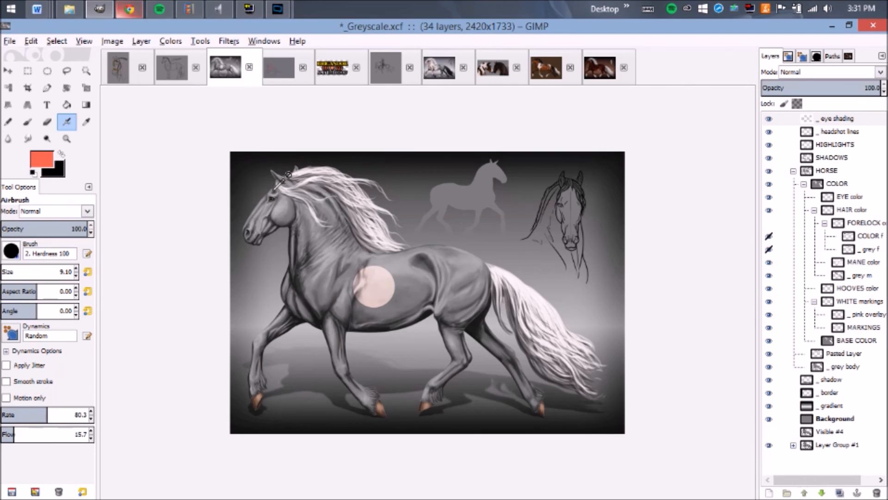
scroll(451, 246, up, 3)
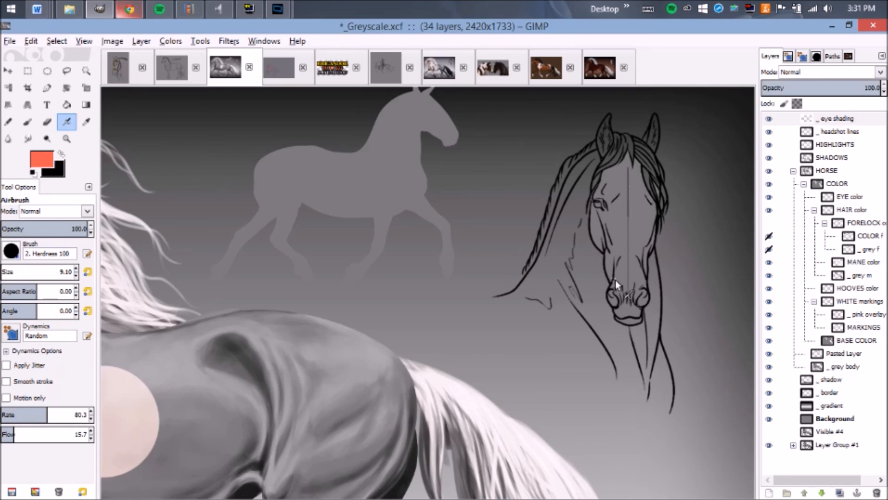
scroll(617, 276, down, 4)
scroll(443, 158, up, 2)
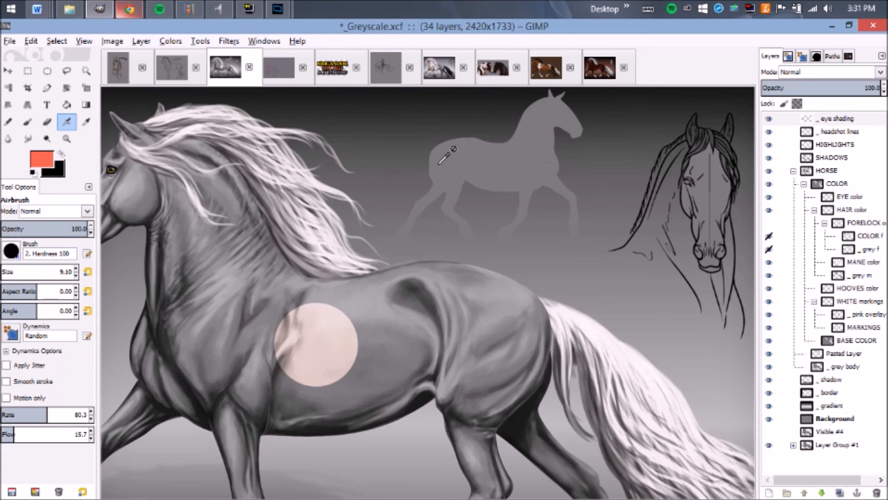
Widen the layer list of _Greyscale.xcf so the nested layer names can be read in full
drag(465, 187, 525, 201)
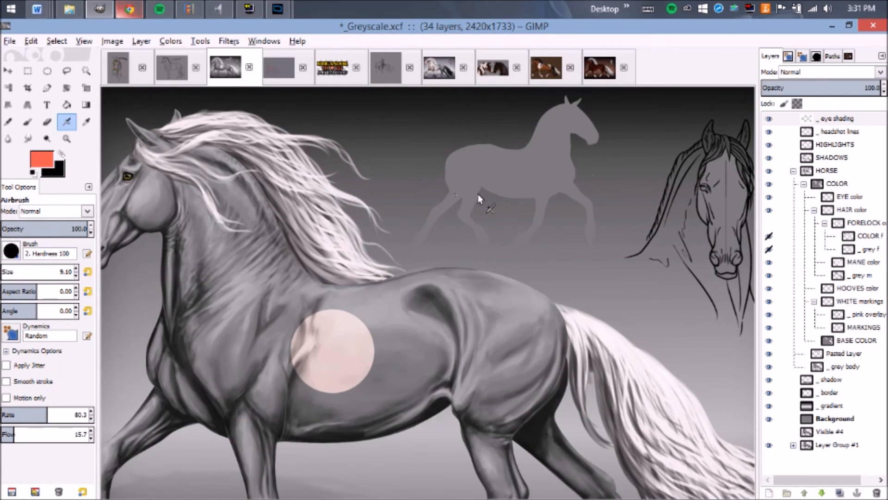
scroll(548, 223, down, 2)
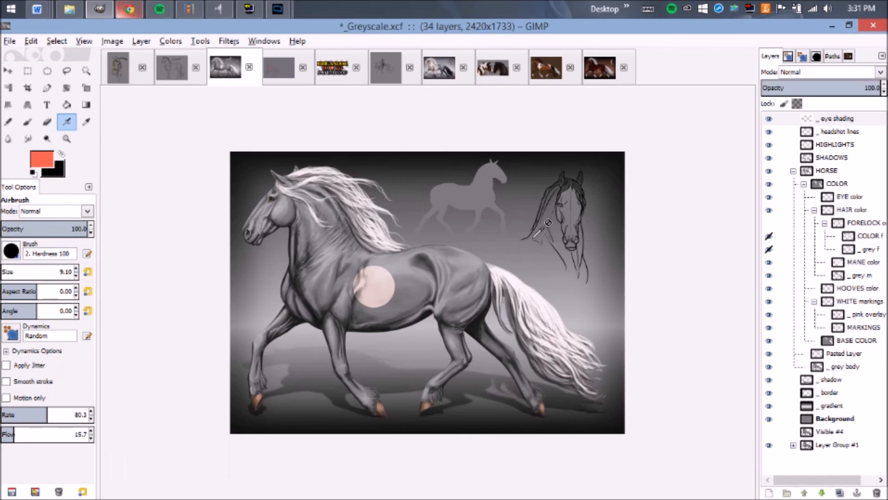
scroll(548, 222, up, 2)
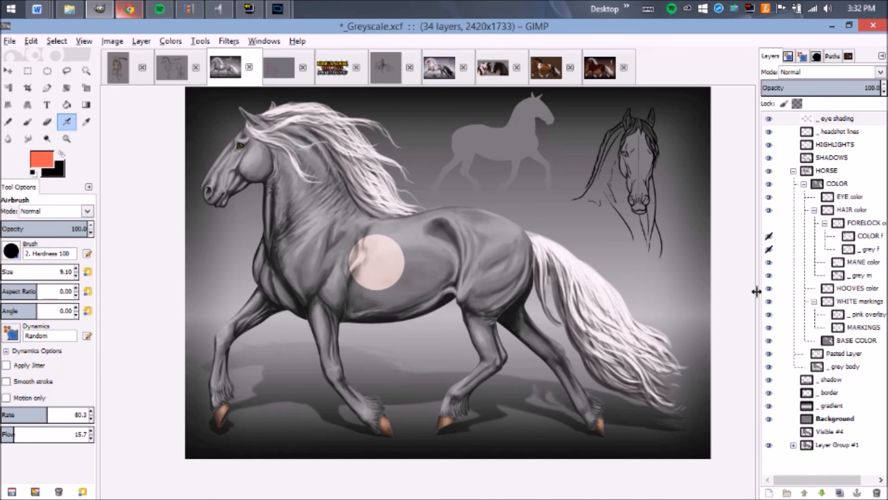
drag(755, 290, 720, 290)
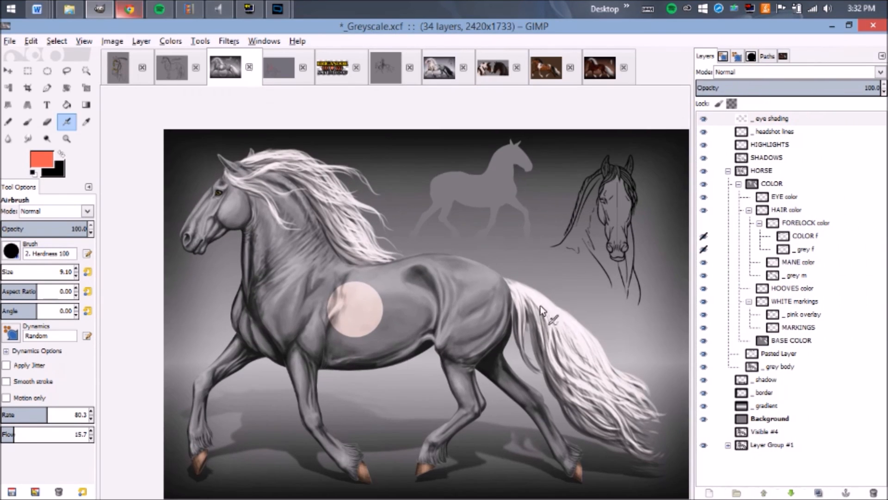
Examine the grayscale horse's mane, body and hooves alongside the MANE color, _ grey m and HOOVES color layers
scroll(469, 287, up, 1)
drag(470, 289, 591, 360)
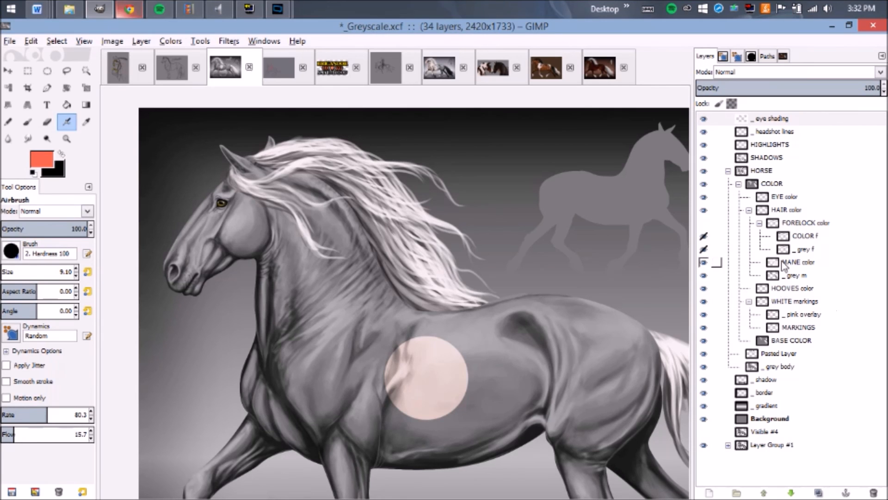
scroll(623, 307, down, 3)
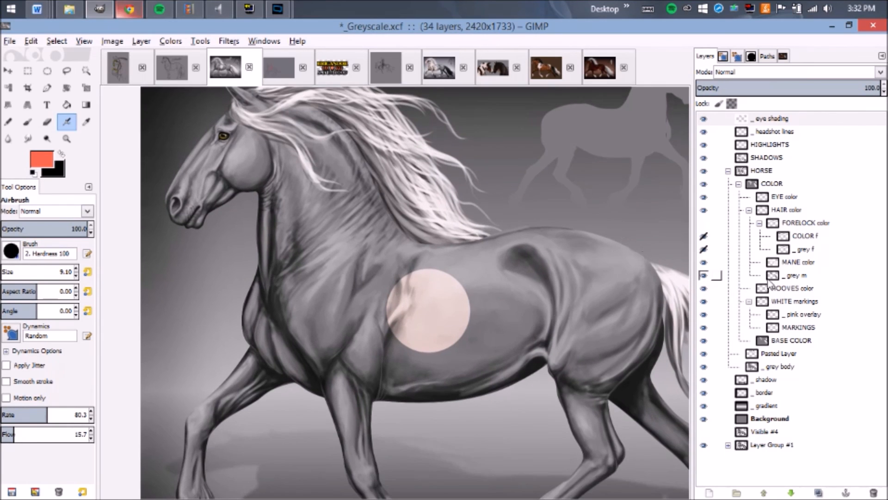
scroll(620, 342, down, 3)
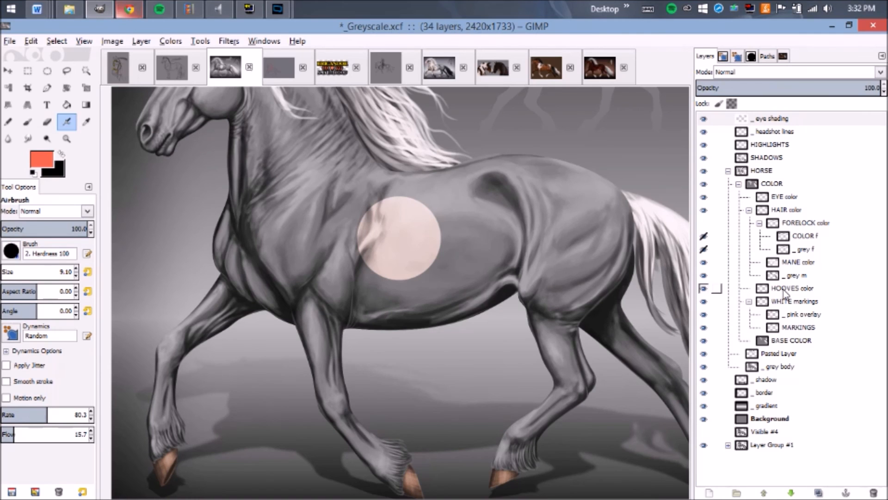
drag(479, 463, 413, 357)
drag(493, 320, 526, 320)
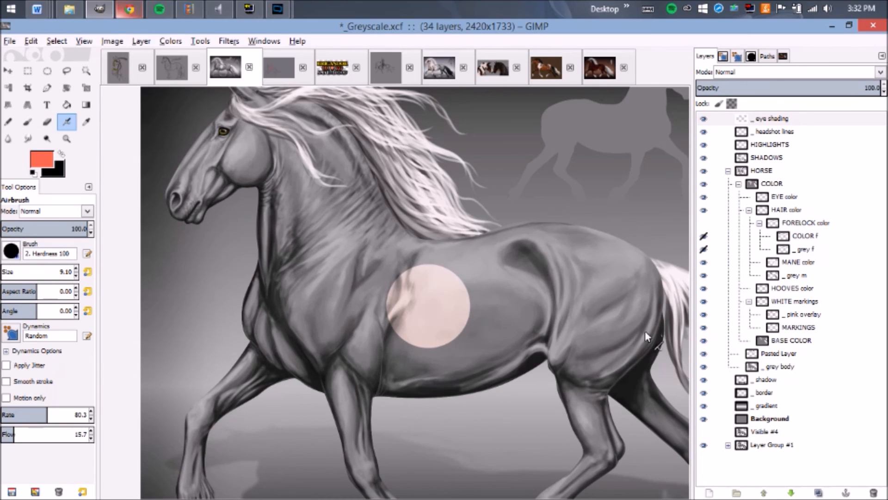
Hide and reshow Pasted Layer and _ grey body in turn to check what each contributes to the horse
click(703, 352)
click(703, 353)
drag(558, 356, 509, 304)
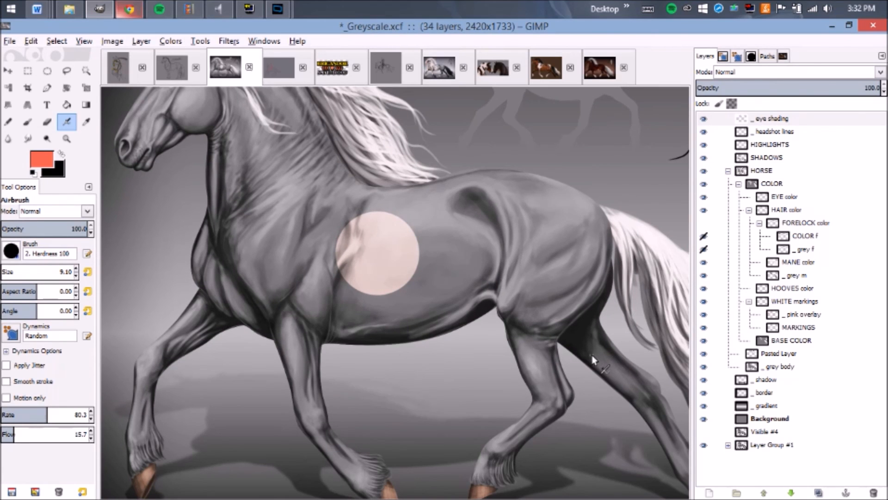
scroll(601, 332, down, 1)
scroll(590, 372, up, 1)
drag(591, 372, 664, 346)
scroll(664, 324, down, 1)
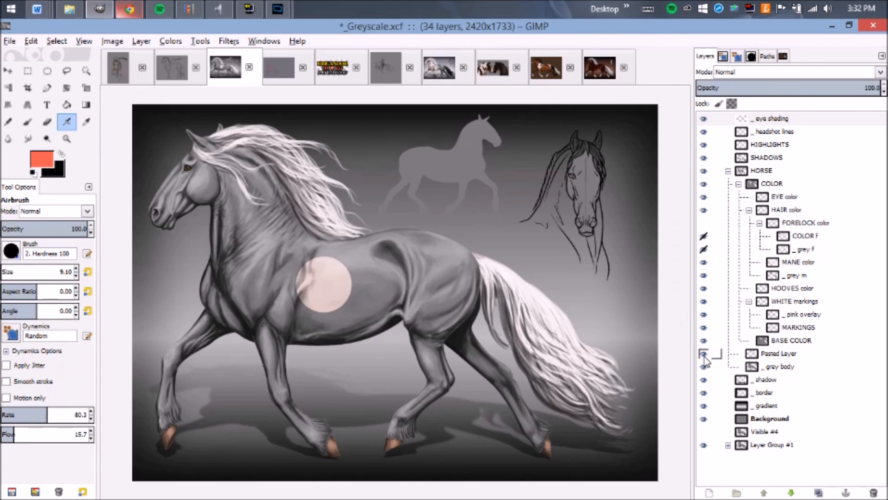
click(703, 366)
click(704, 366)
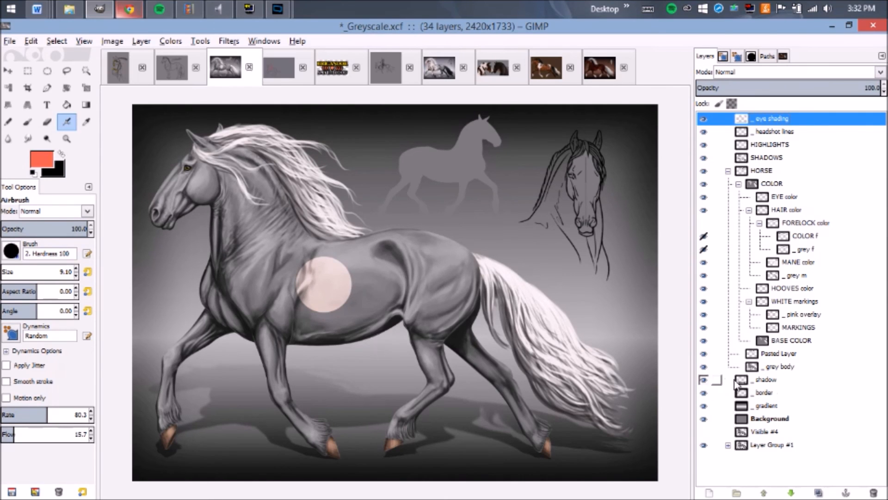
scroll(493, 312, down, 1)
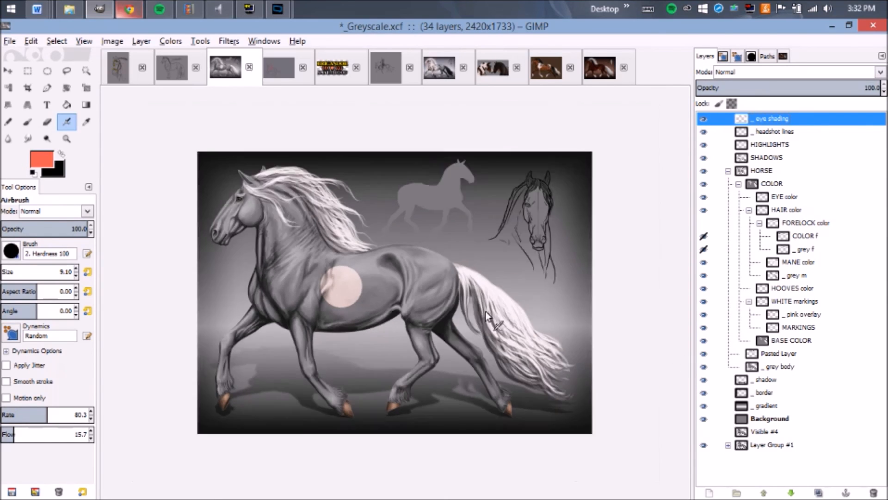
scroll(370, 277, up, 1)
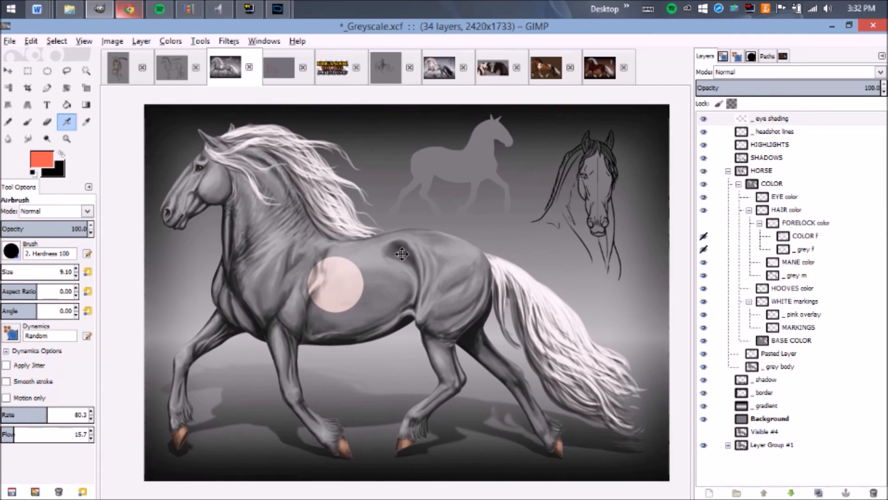